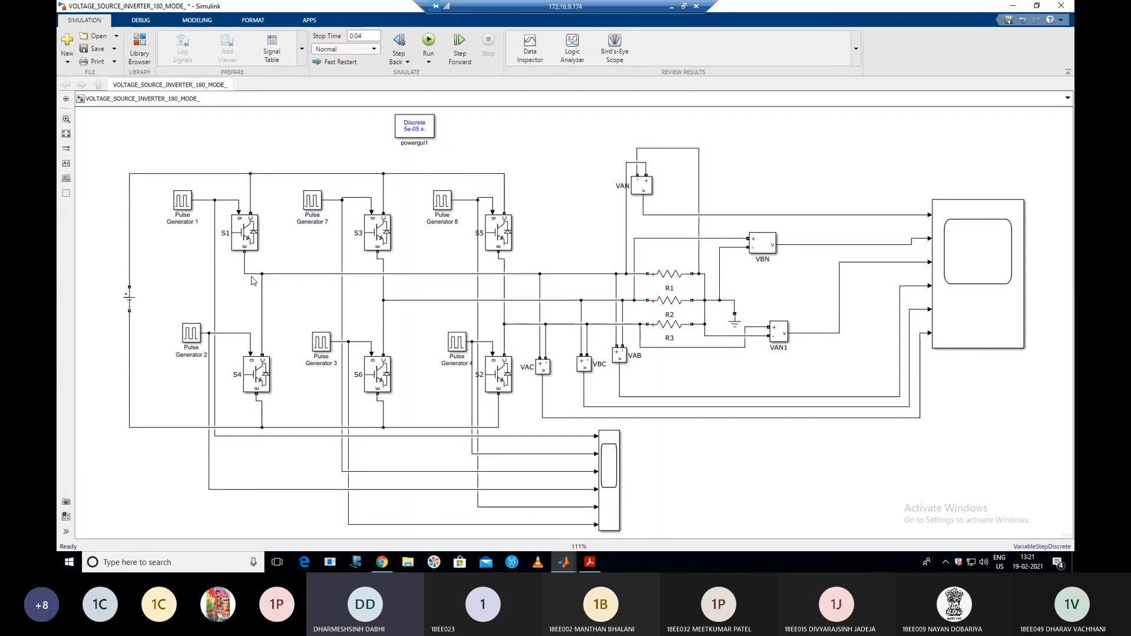
# Inspect the three load resistors, then check R1's resistance and the DC voltage source's amplitude in their block parameters.
pyautogui.click(663, 275)
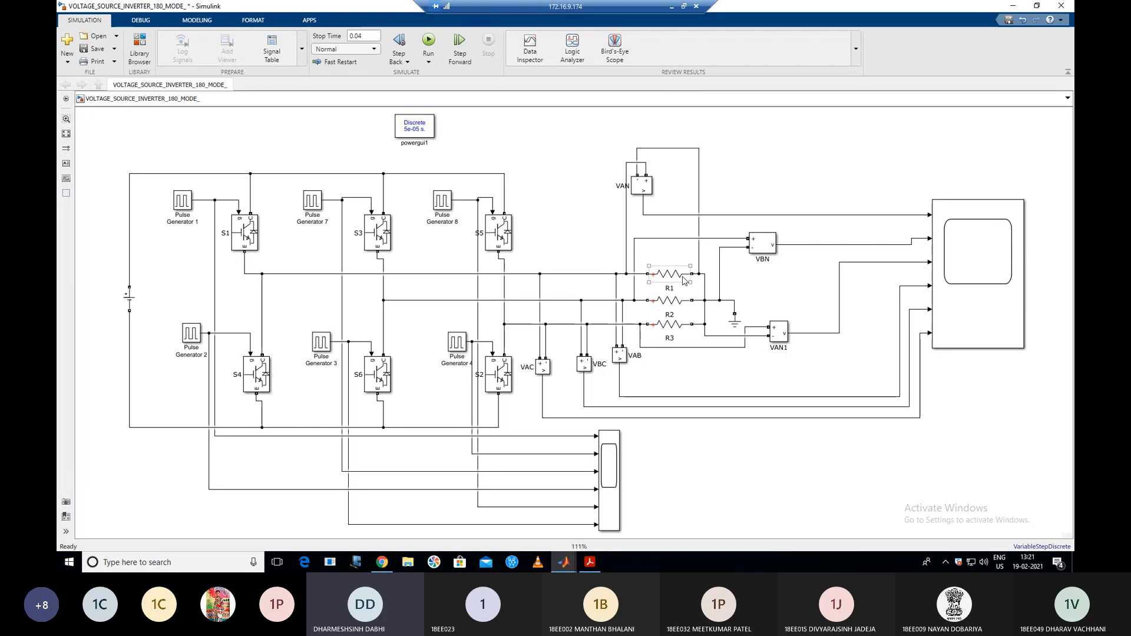
pyautogui.click(249, 312)
pyautogui.click(668, 327)
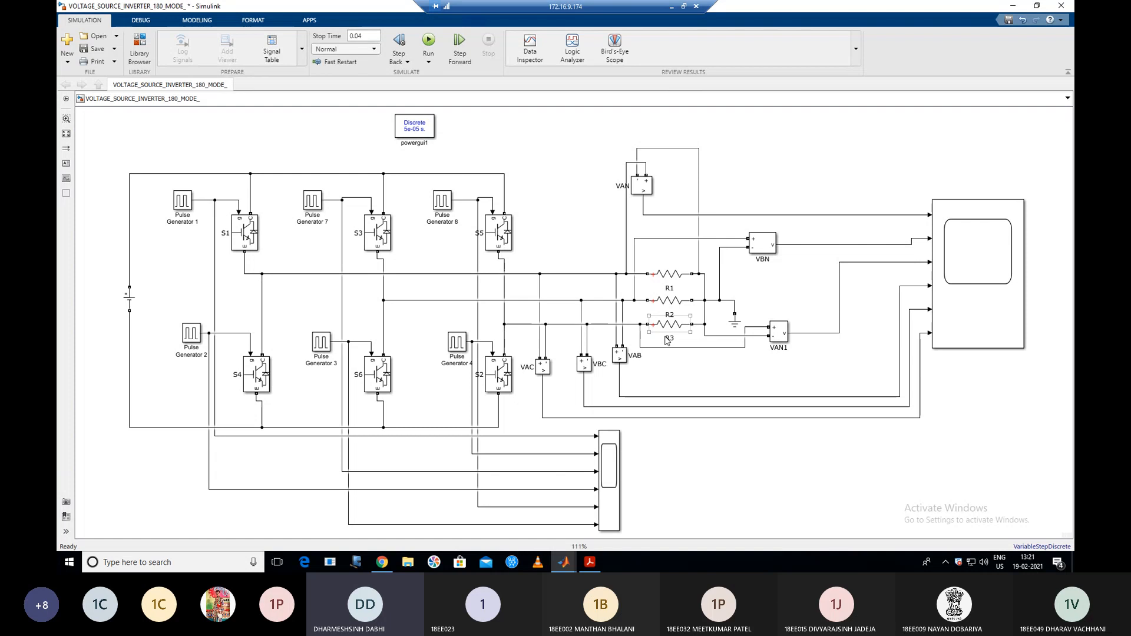
pyautogui.click(677, 302)
pyautogui.click(673, 276)
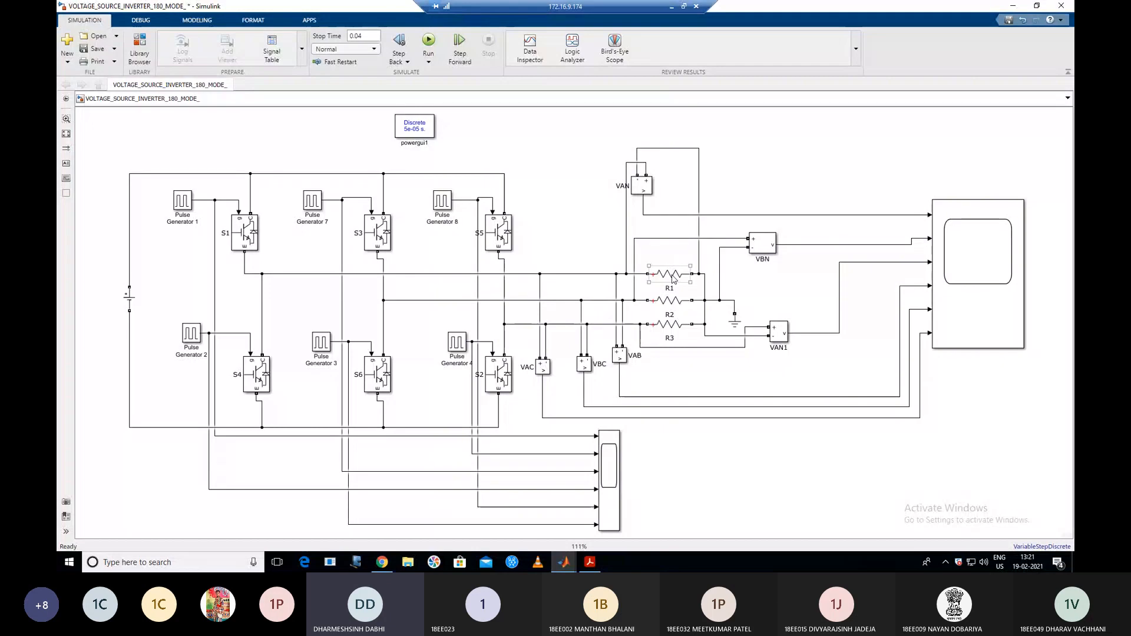
pyautogui.doubleClick(673, 277)
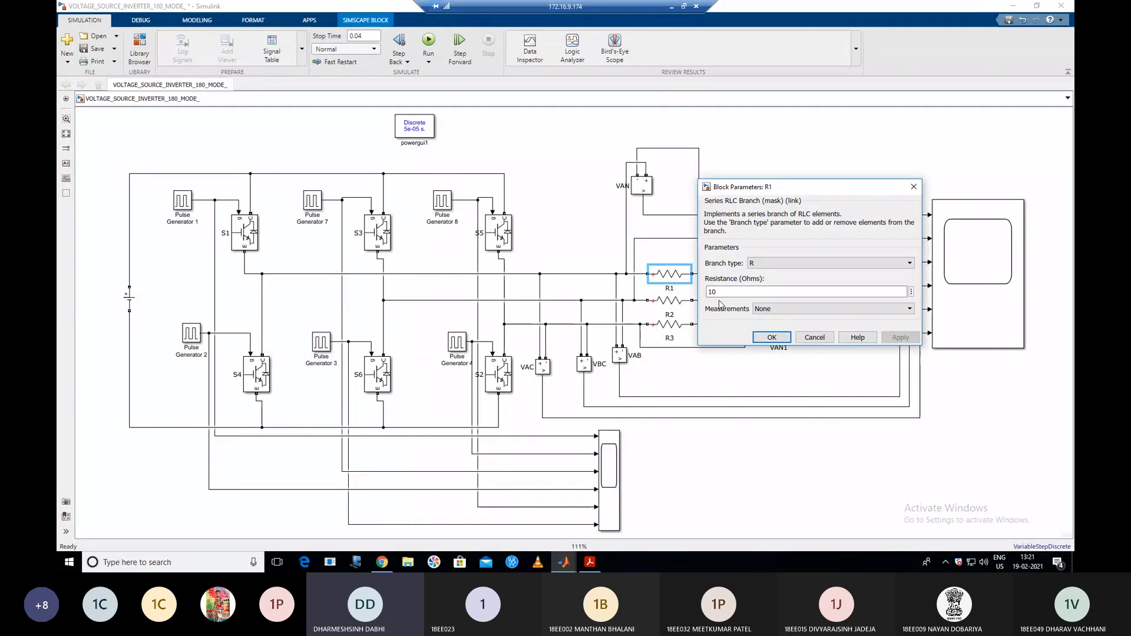
pyautogui.click(769, 337)
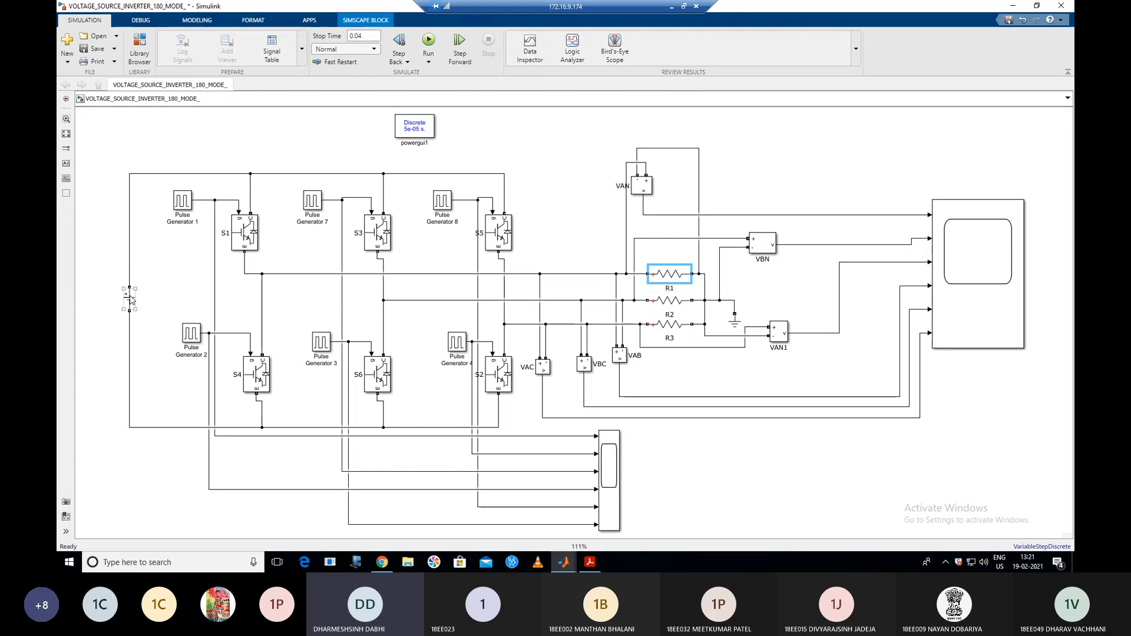
pyautogui.doubleClick(131, 300)
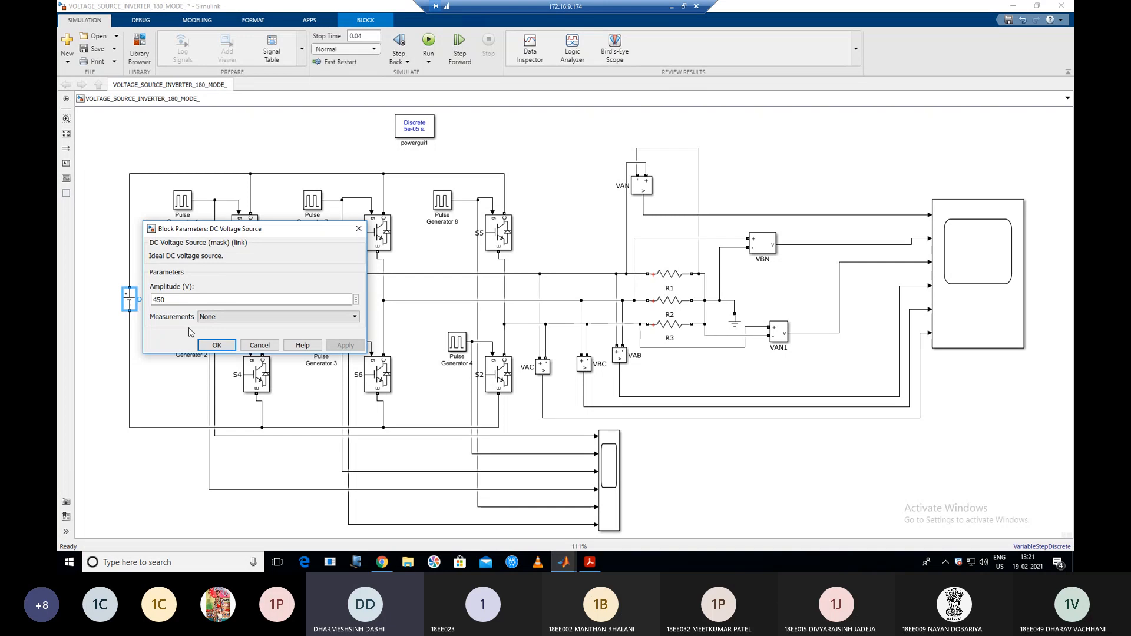
pyautogui.click(214, 345)
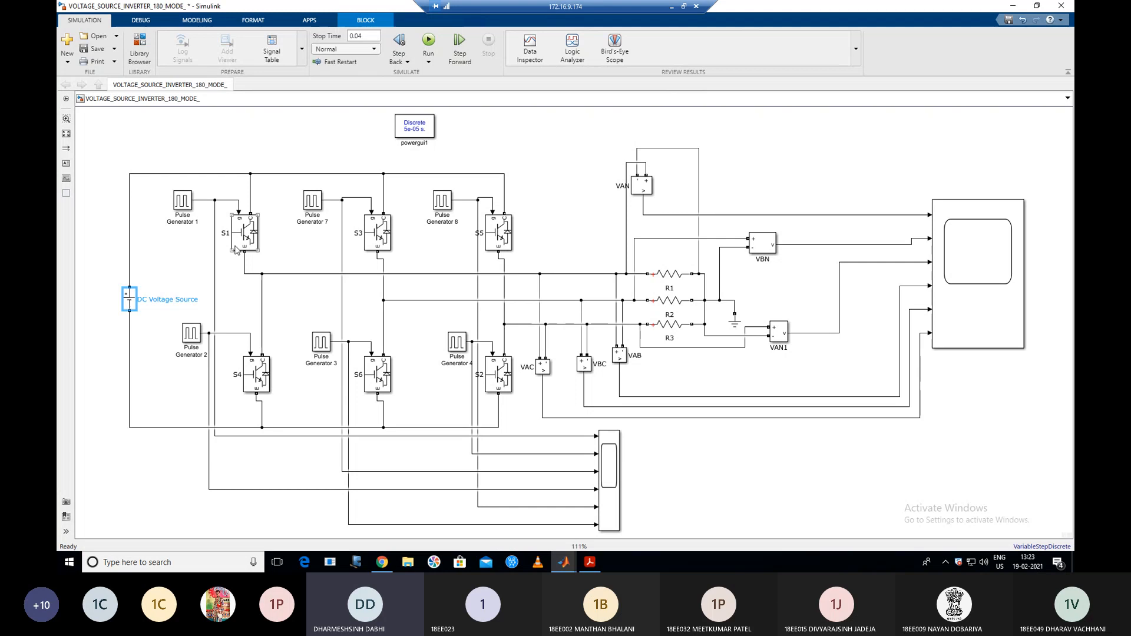
# Review the amplitude, period, pulse width and phase delay of Pulse Generator 1, which gates switch S1.
pyautogui.doubleClick(183, 203)
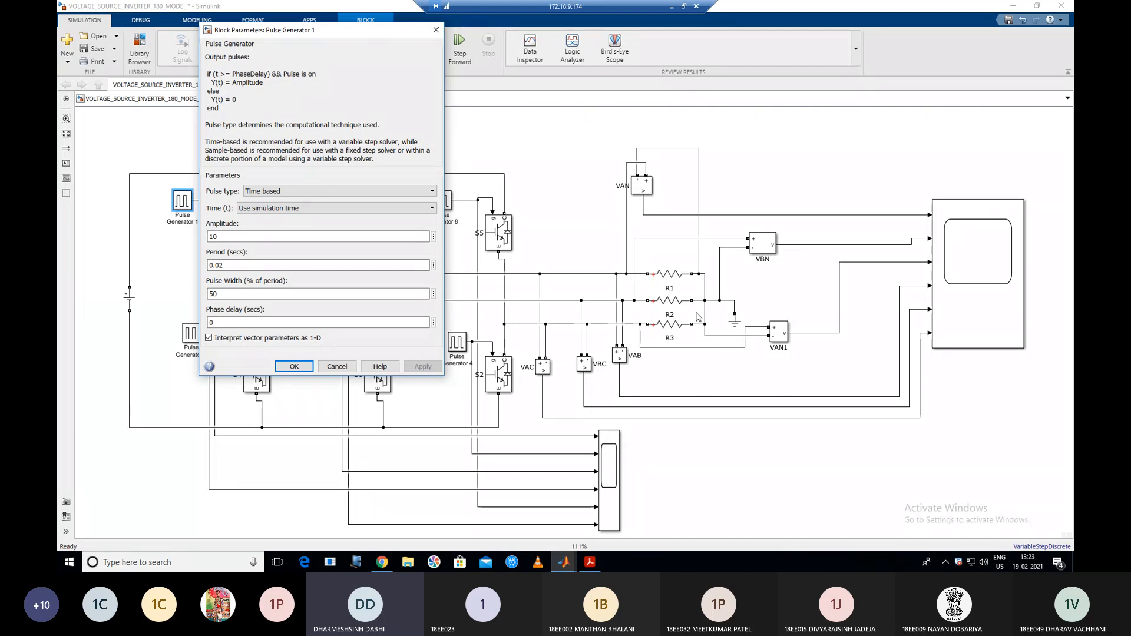
pyautogui.click(216, 266)
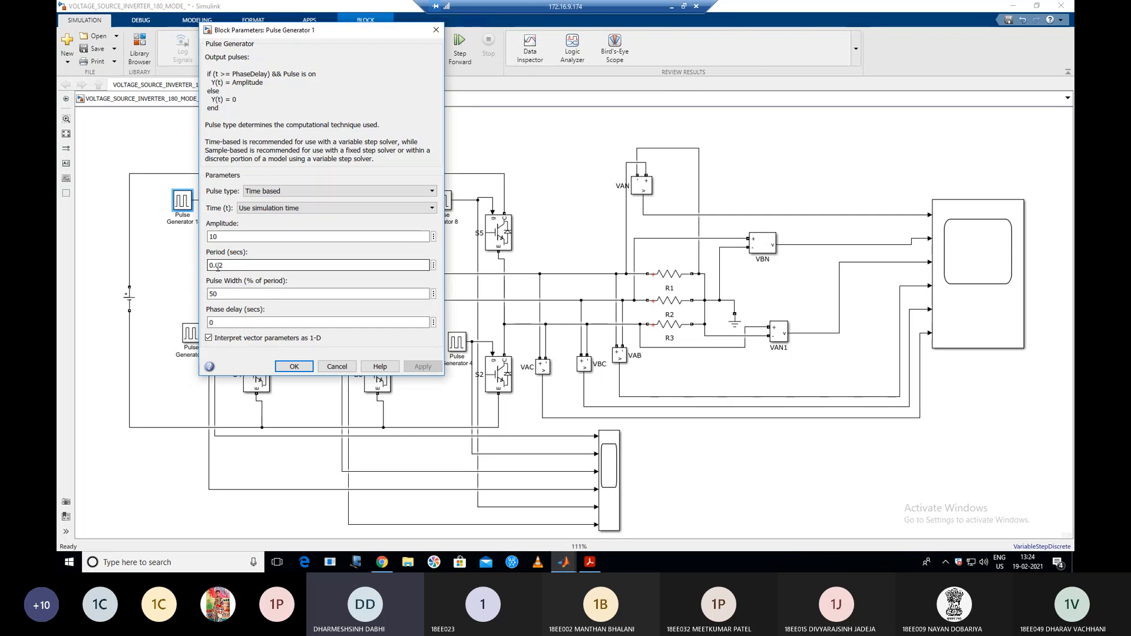
pyautogui.click(226, 295)
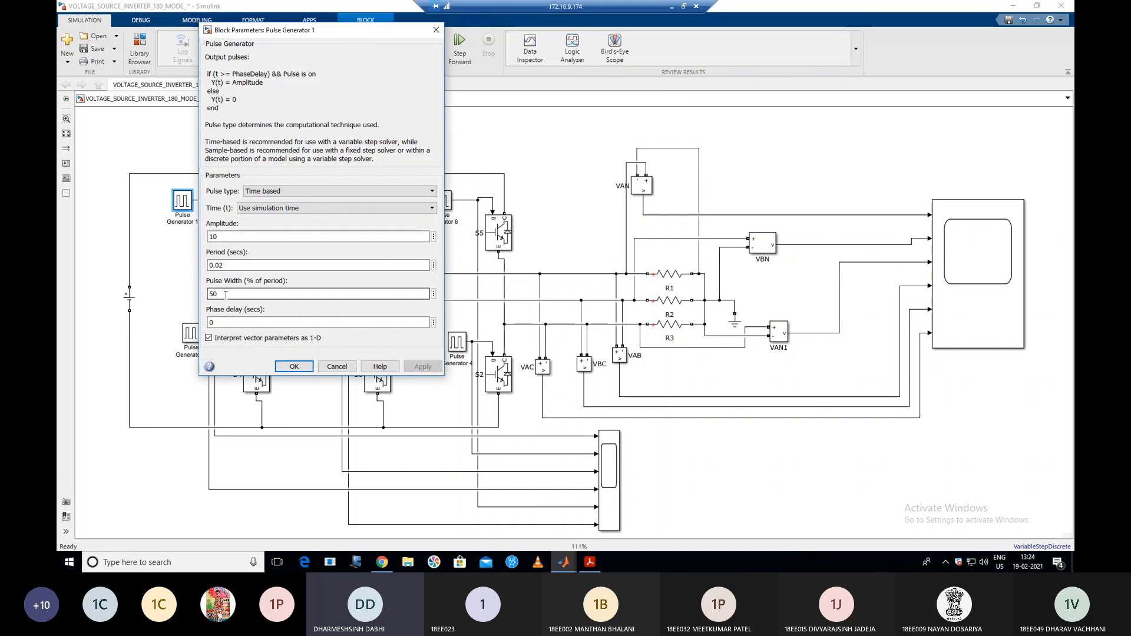
pyautogui.click(236, 266)
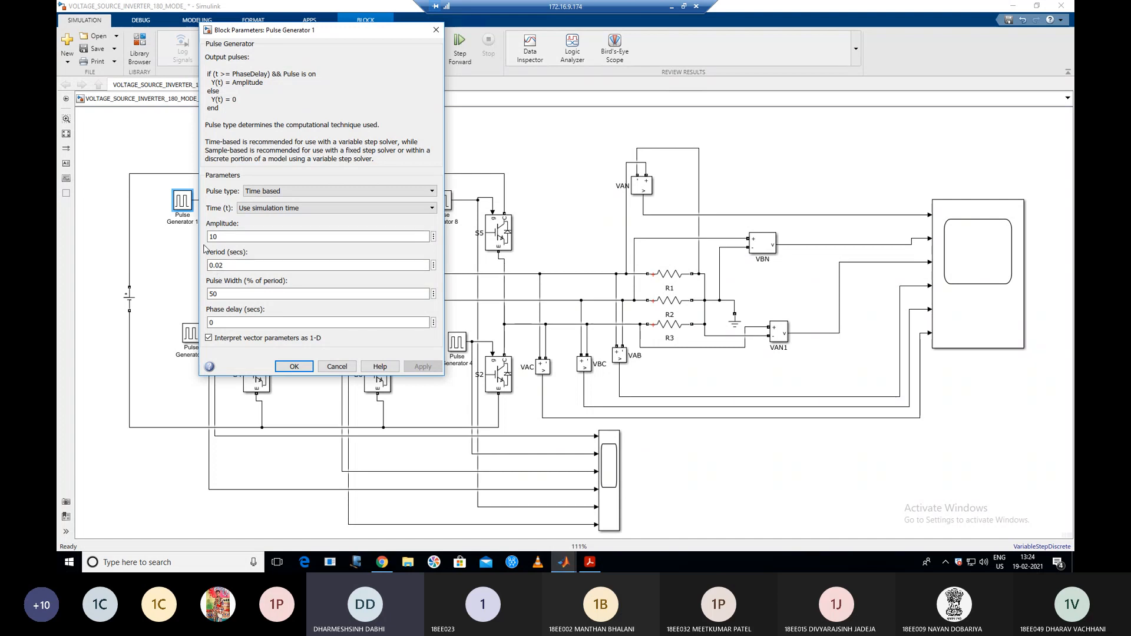
pyautogui.moveTo(345, 26); pyautogui.dragTo(536, 92)
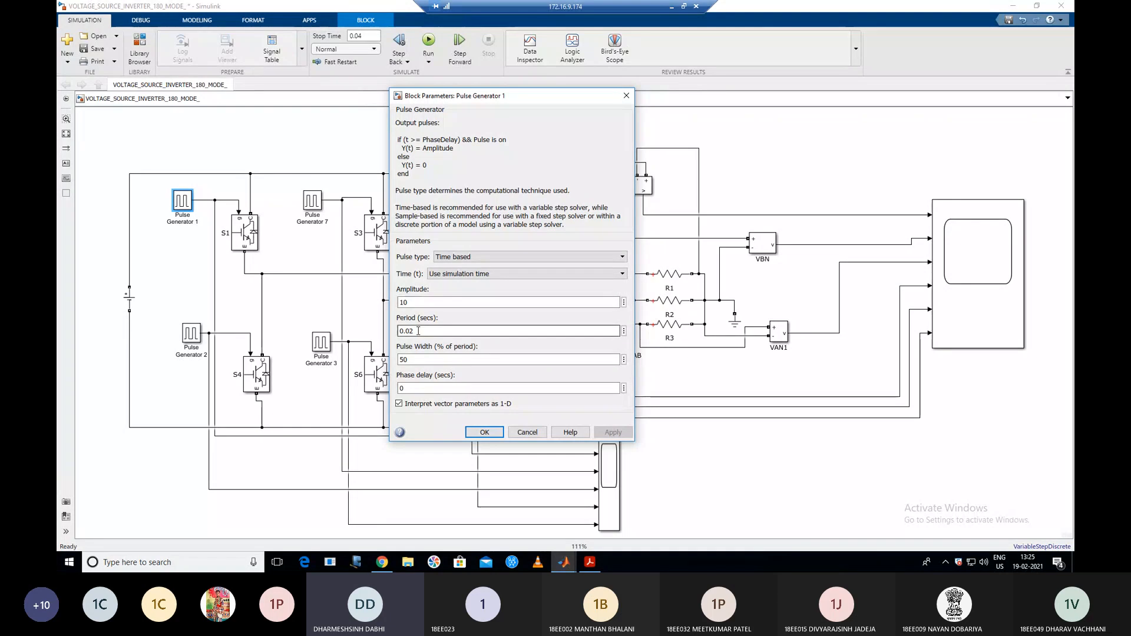
pyautogui.click(477, 434)
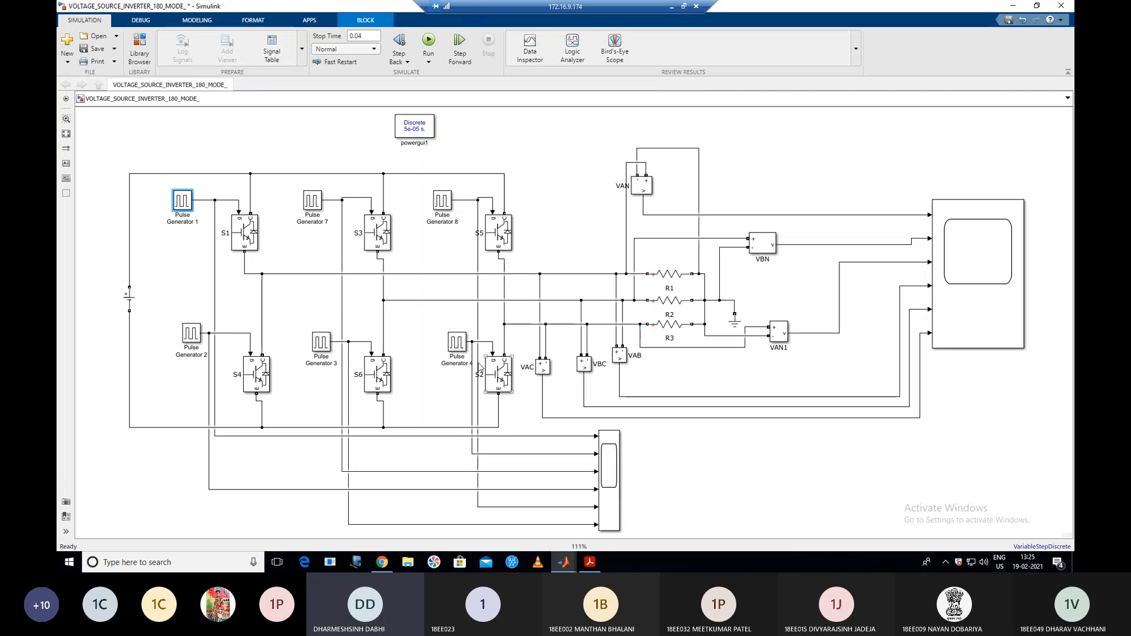
# Review Pulse Generator 4's period, pulse width and phase delay formula for gating switch S2.
pyautogui.doubleClick(458, 343)
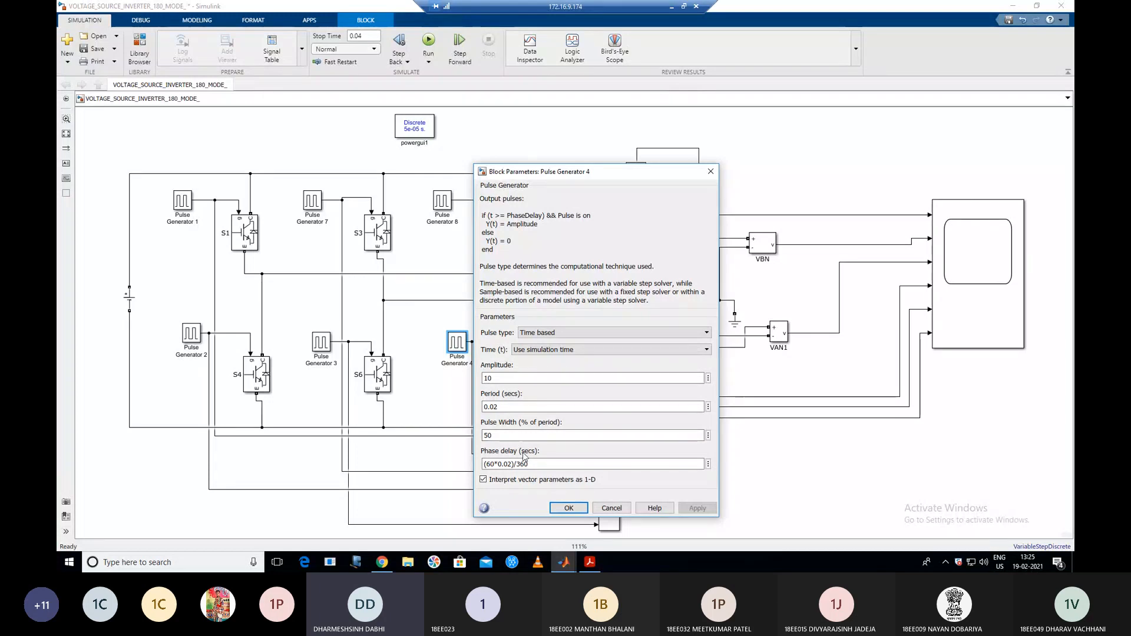
pyautogui.click(507, 464)
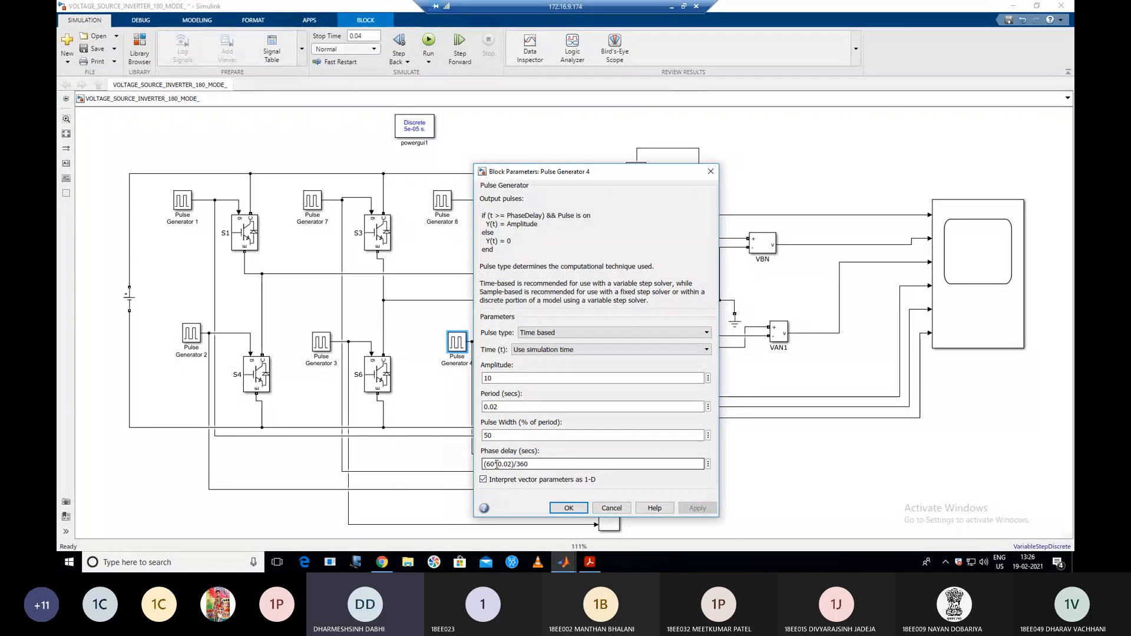
pyautogui.moveTo(586, 179); pyautogui.dragTo(715, 170)
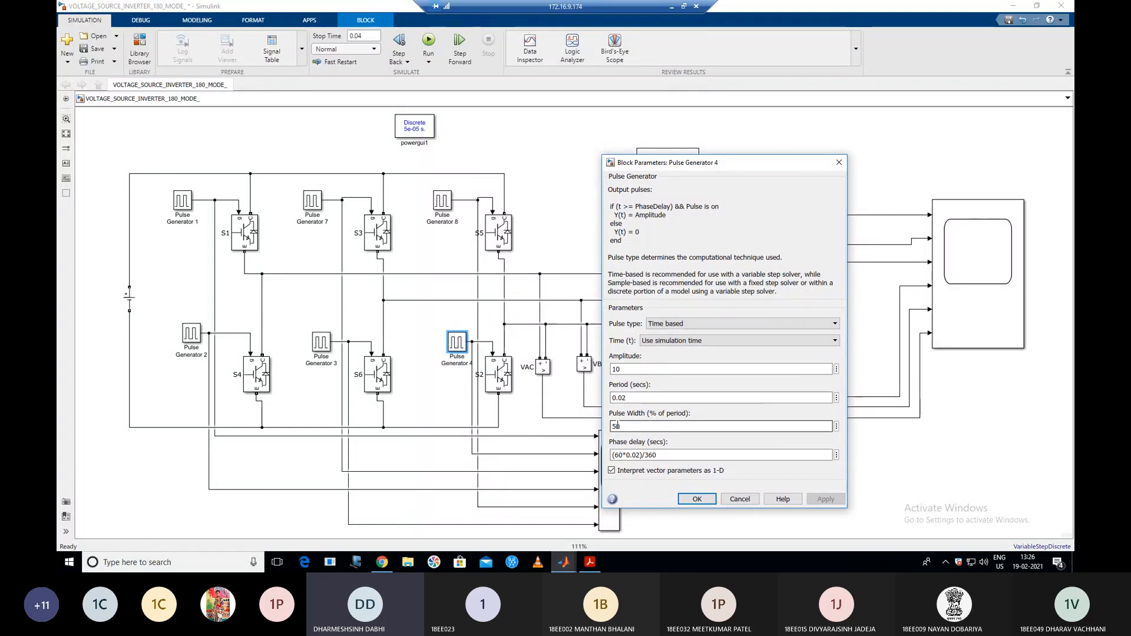
pyautogui.click(622, 398)
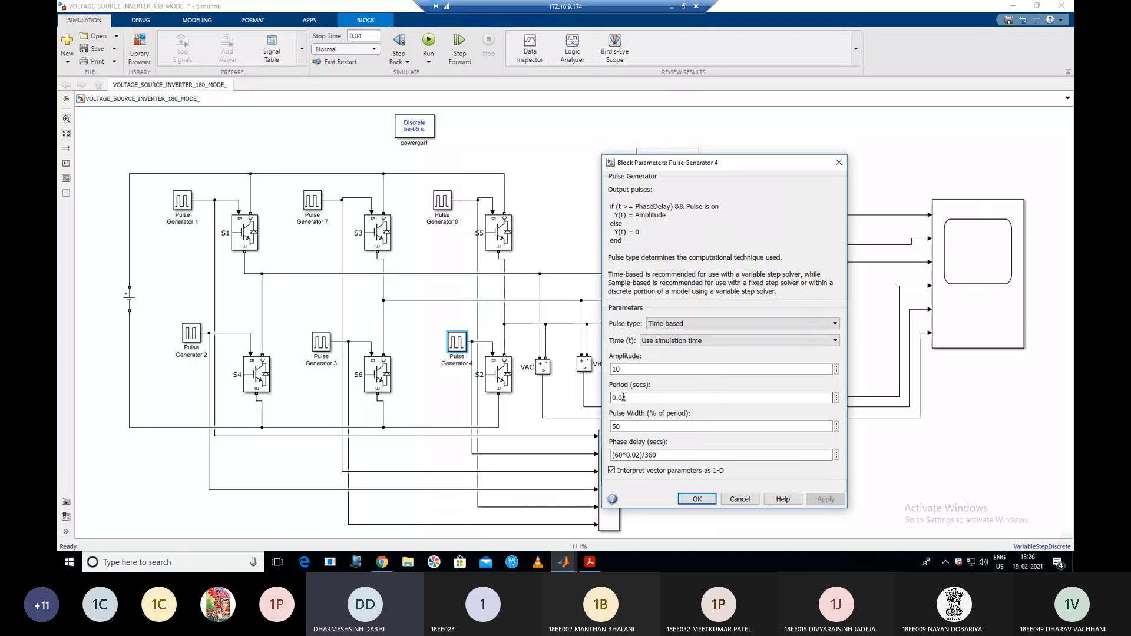
pyautogui.click(619, 428)
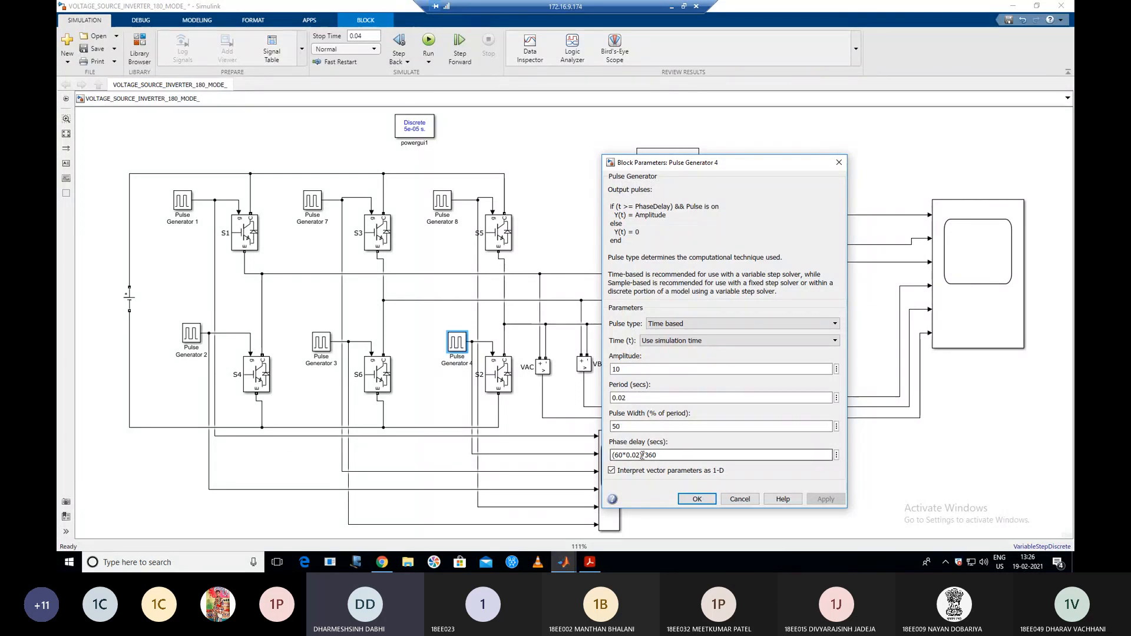
pyautogui.click(625, 454)
pyautogui.click(692, 500)
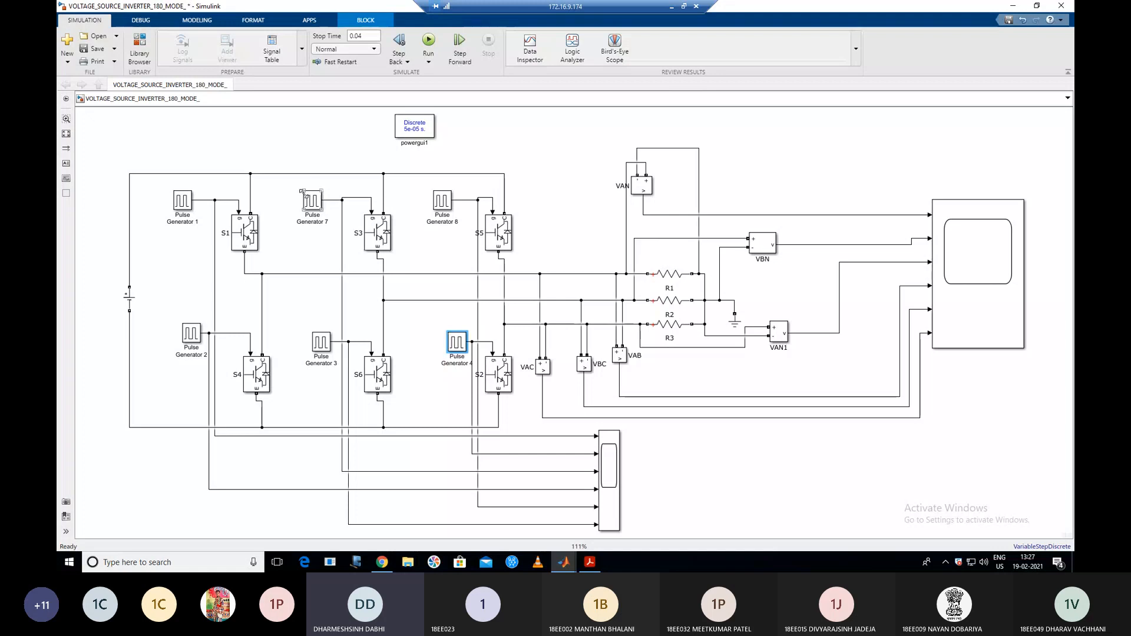
# Check the phase delay settings of Pulse Generator 7 for switch S3 and Pulse Generator 2 for switch S4.
pyautogui.click(313, 203)
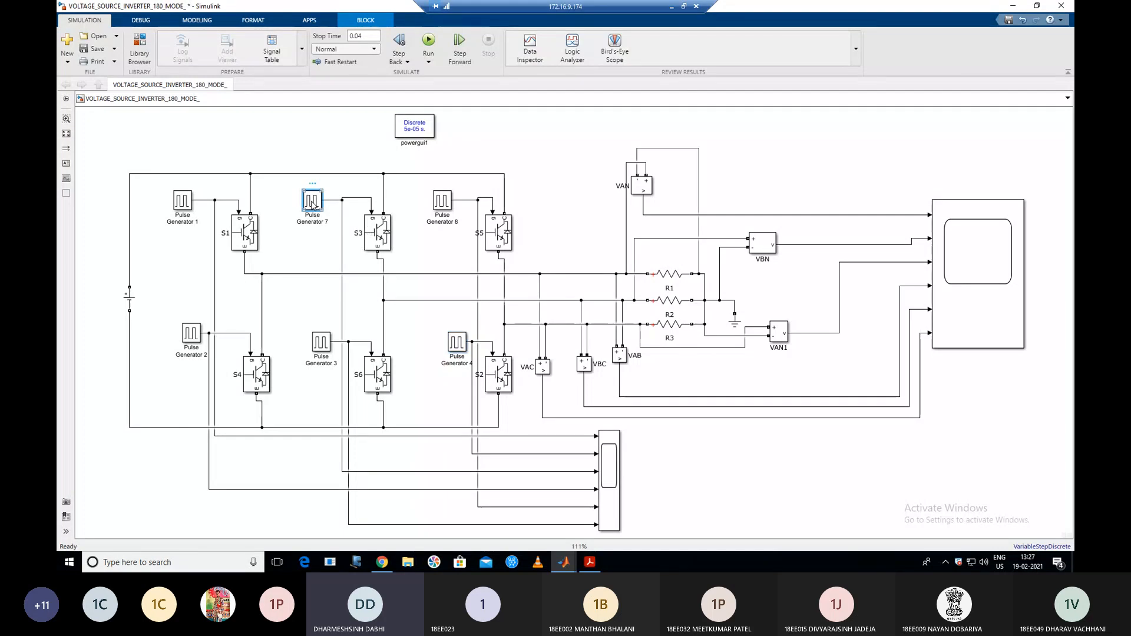
pyautogui.doubleClick(312, 202)
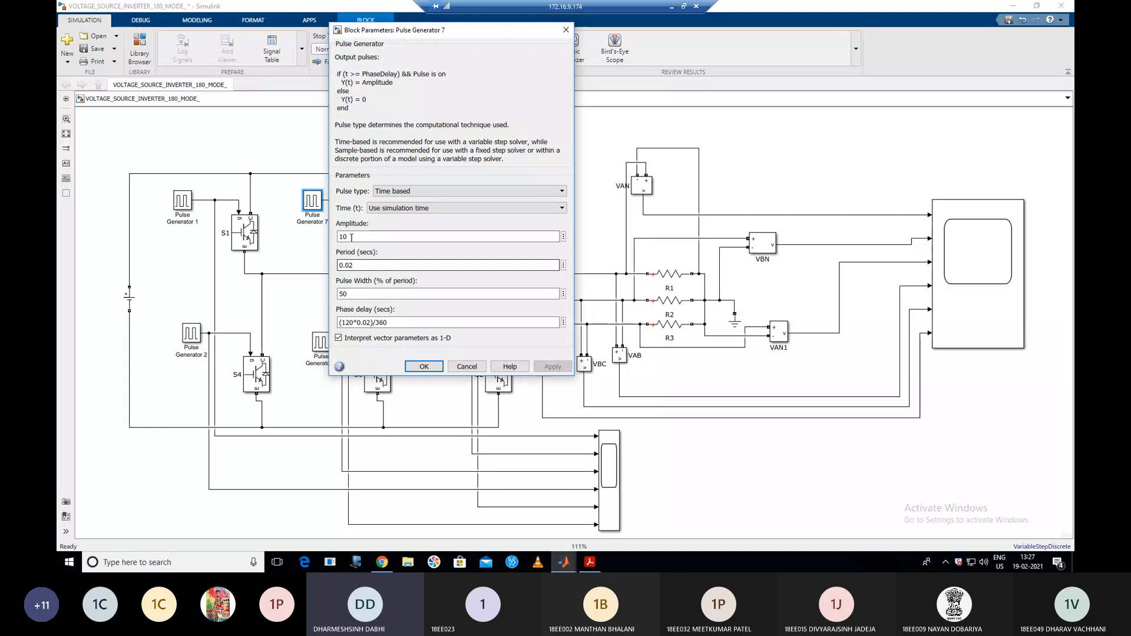
pyautogui.click(424, 368)
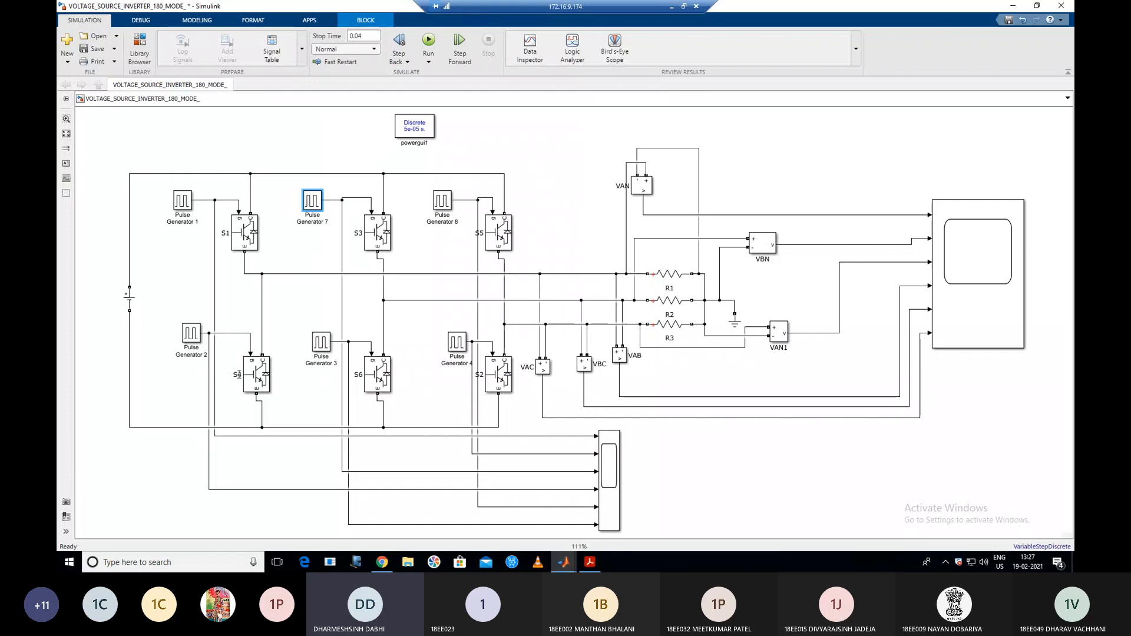
pyautogui.click(189, 334)
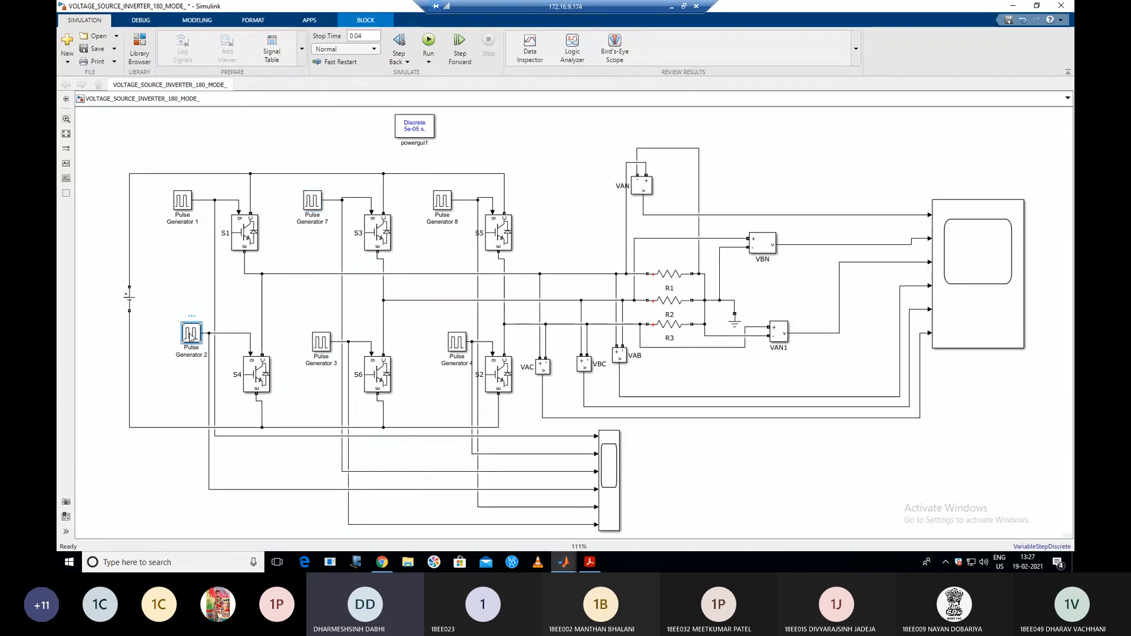
pyautogui.doubleClick(190, 335)
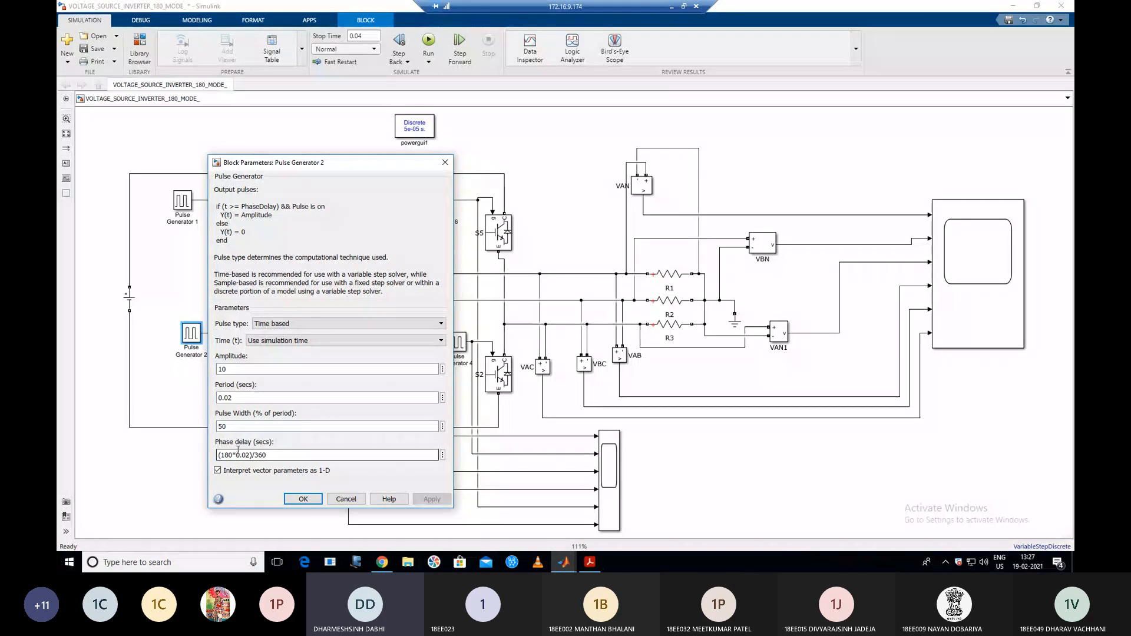
pyautogui.click(303, 498)
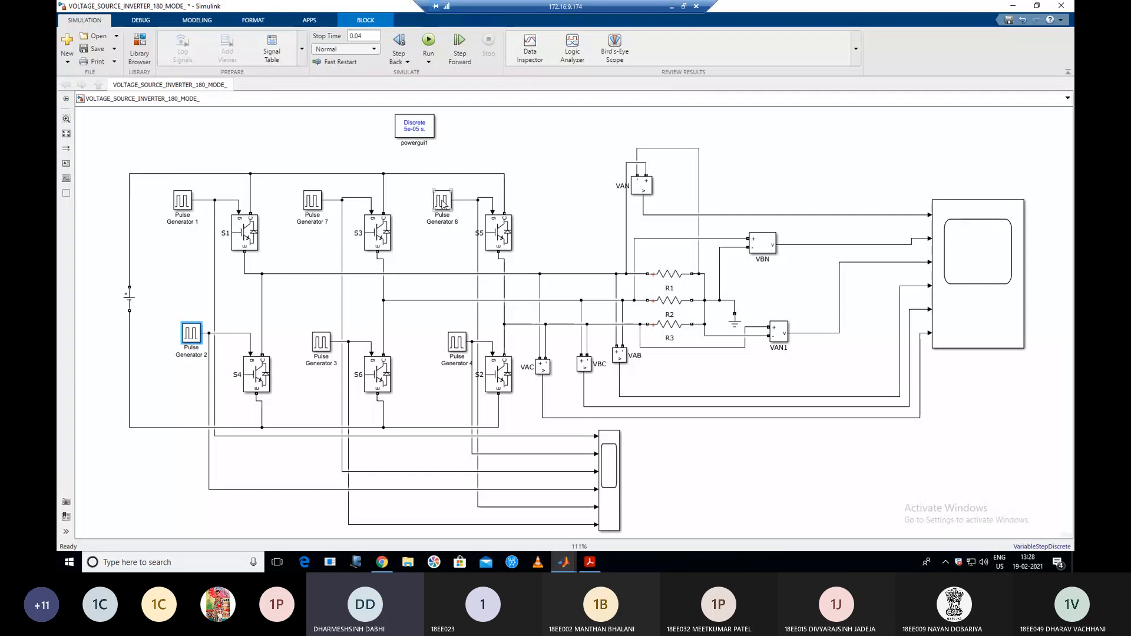
# Compare Pulse Generator 8's phase delay for switch S5 with the 180 degree mode conduction chart in the Power Electronics textbook PDF.
pyautogui.doubleClick(441, 202)
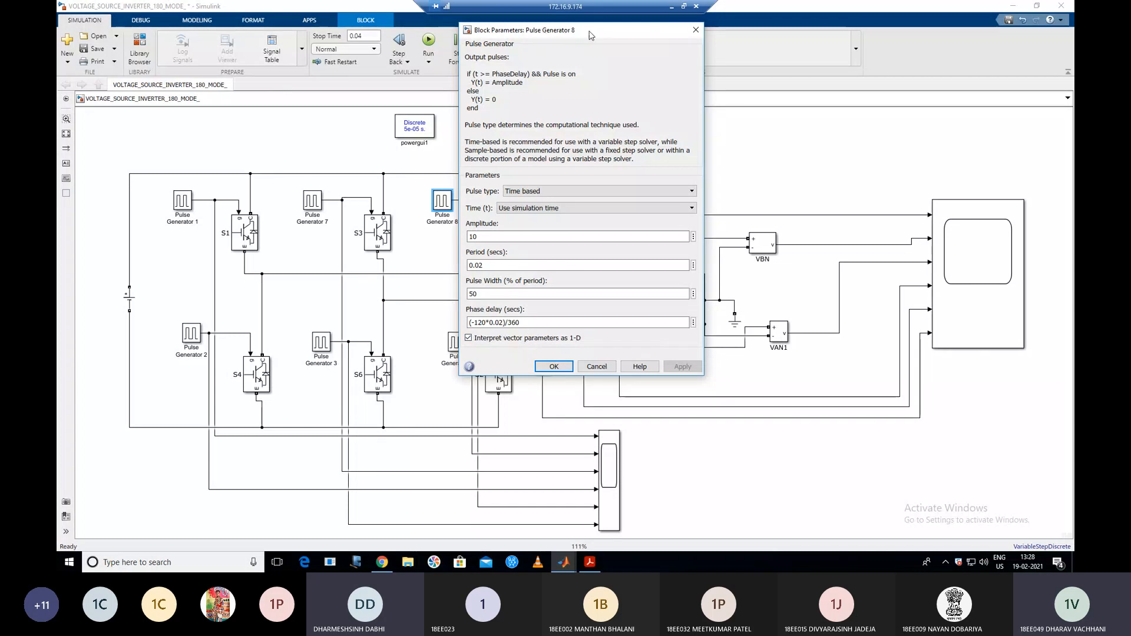
pyautogui.moveTo(574, 33); pyautogui.dragTo(690, 69)
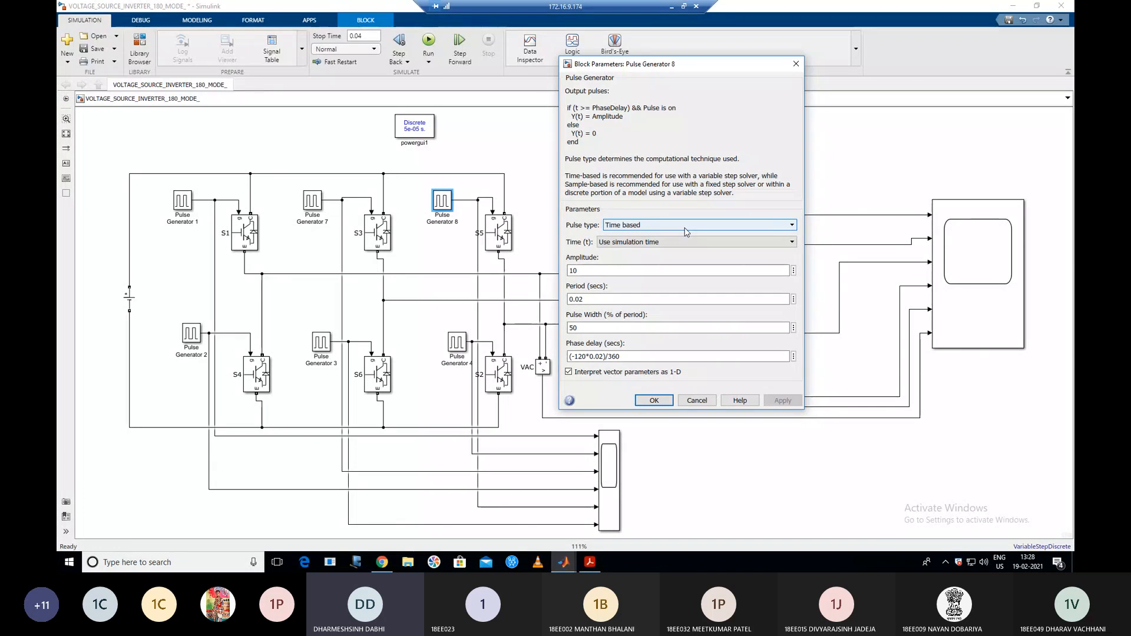
pyautogui.click(590, 563)
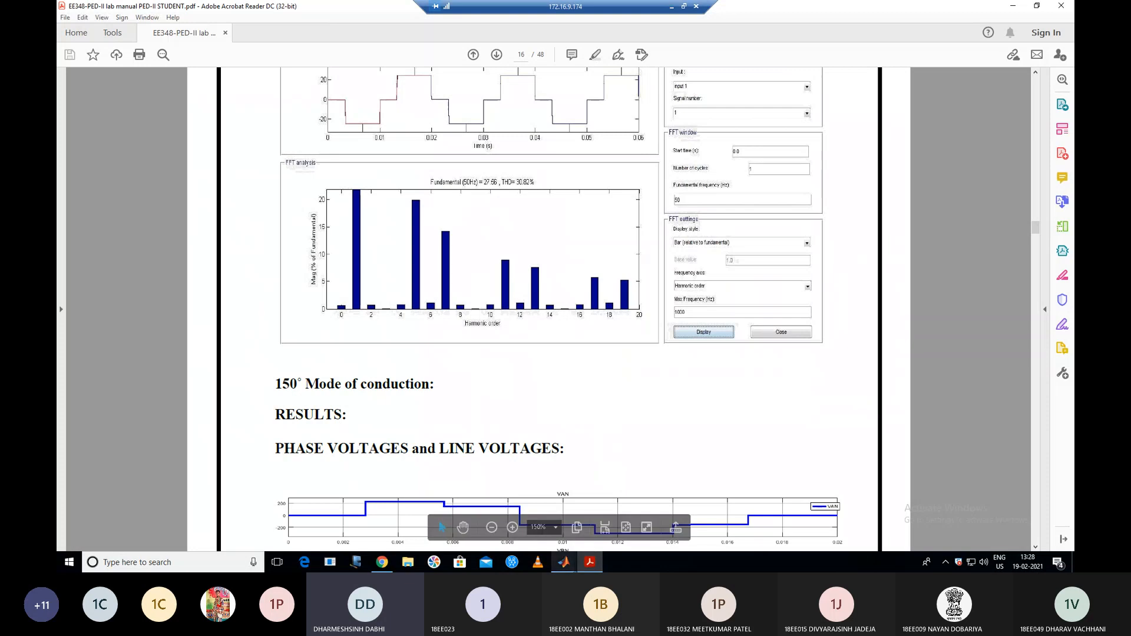
pyautogui.click(672, 7)
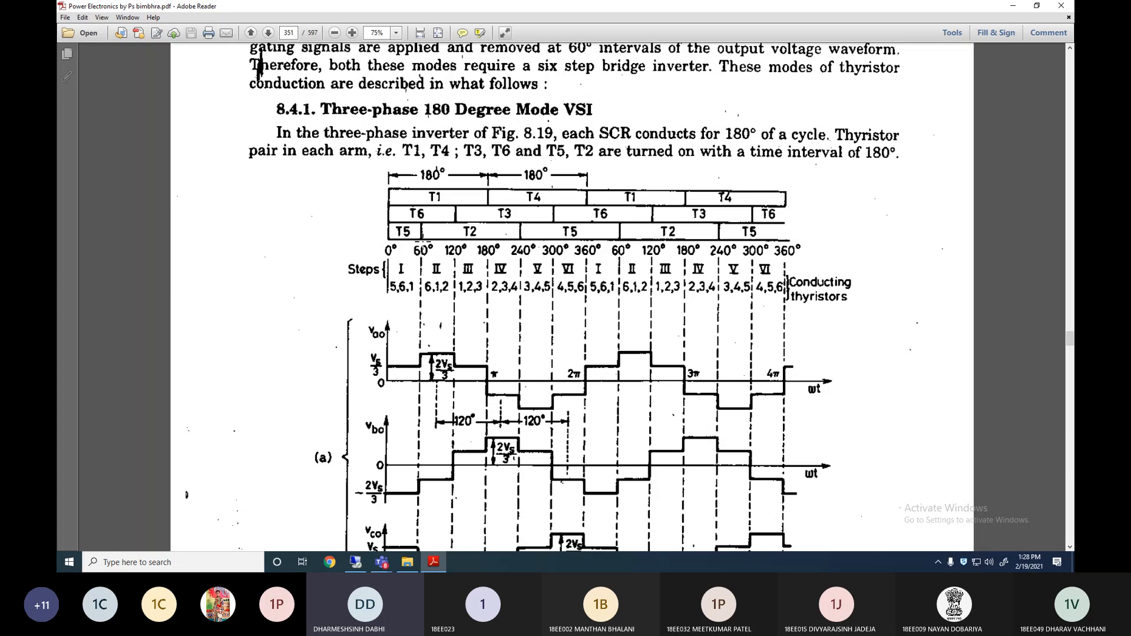
pyautogui.scroll(-2, 257, 64)
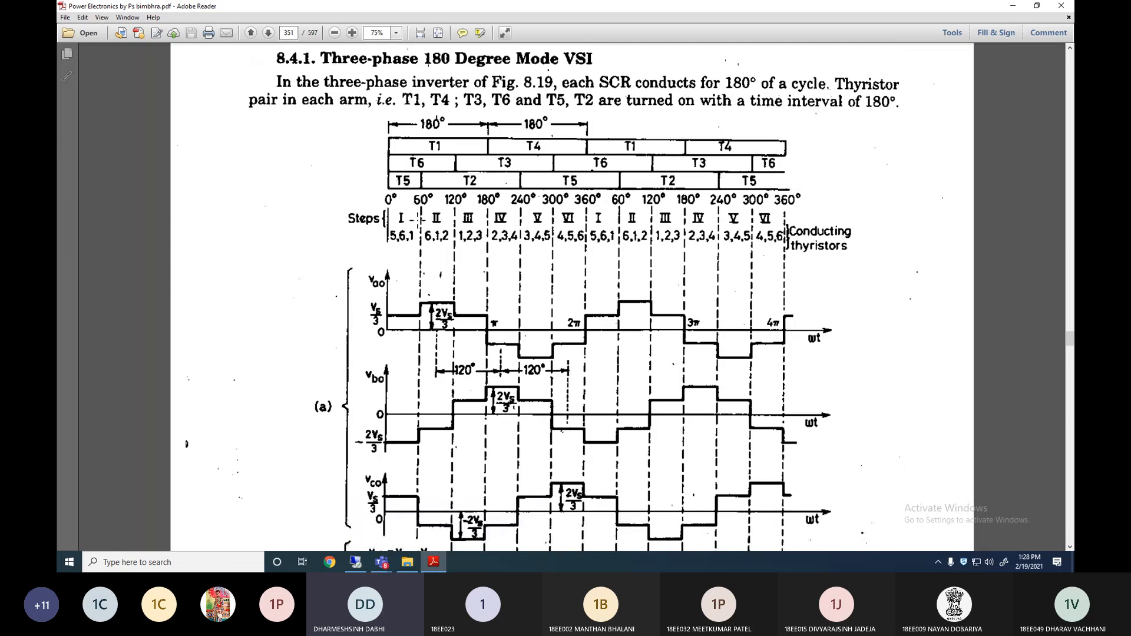
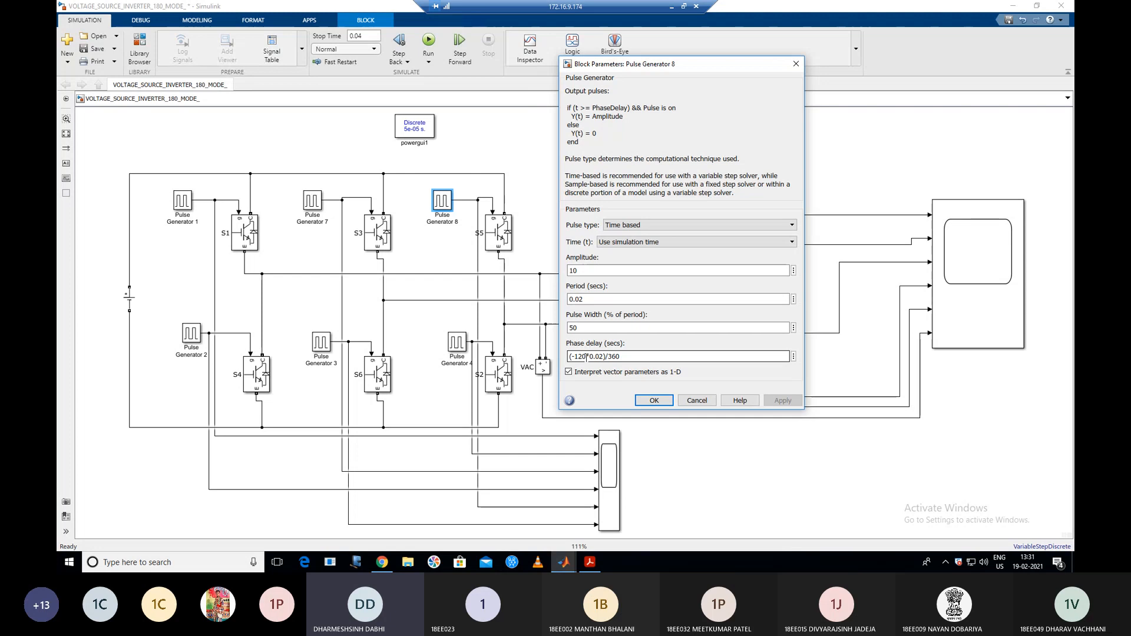
pyautogui.click(652, 401)
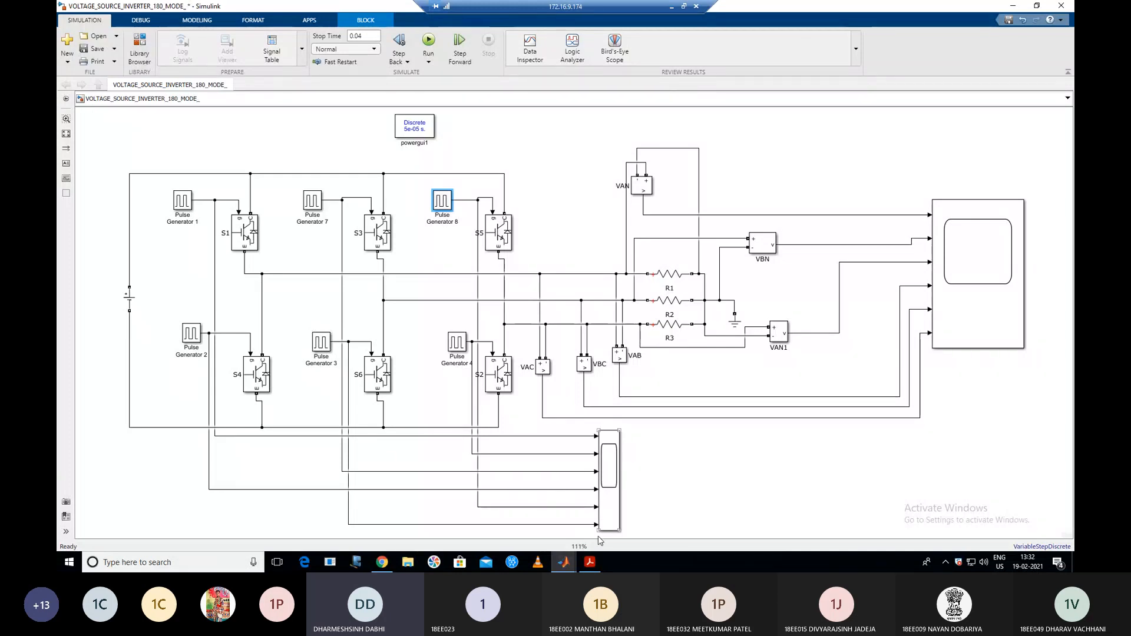
# Compare Pulse Generator 3's phase delay for switch S6 with the 180 degree mode conduction chart in the Power Electronics textbook PDF.
pyautogui.click(665, 5)
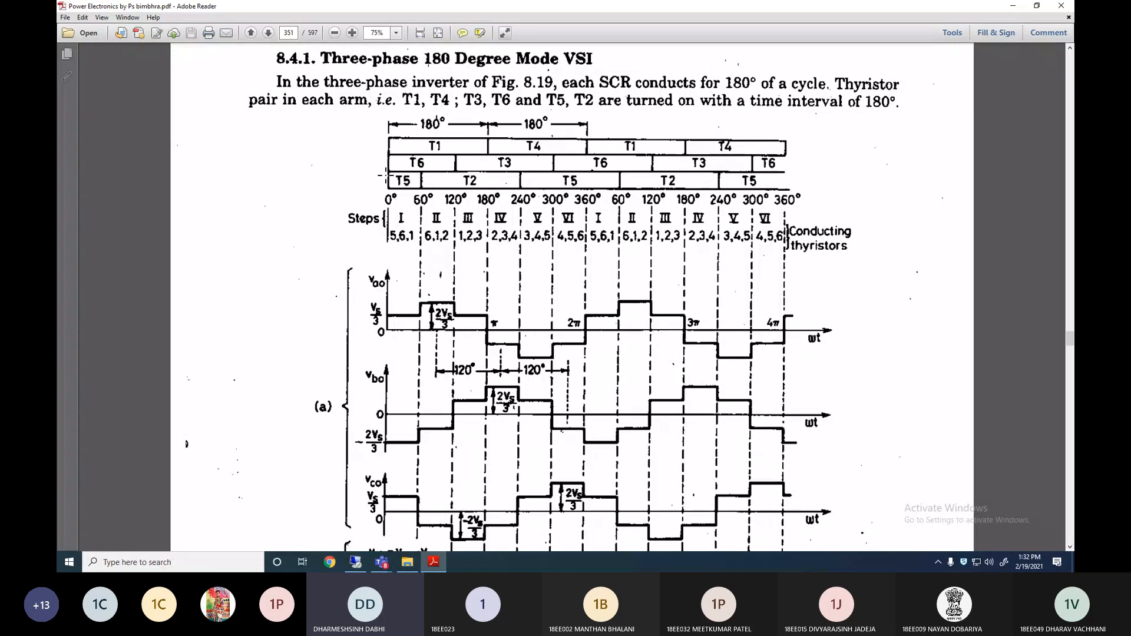
pyautogui.click(356, 562)
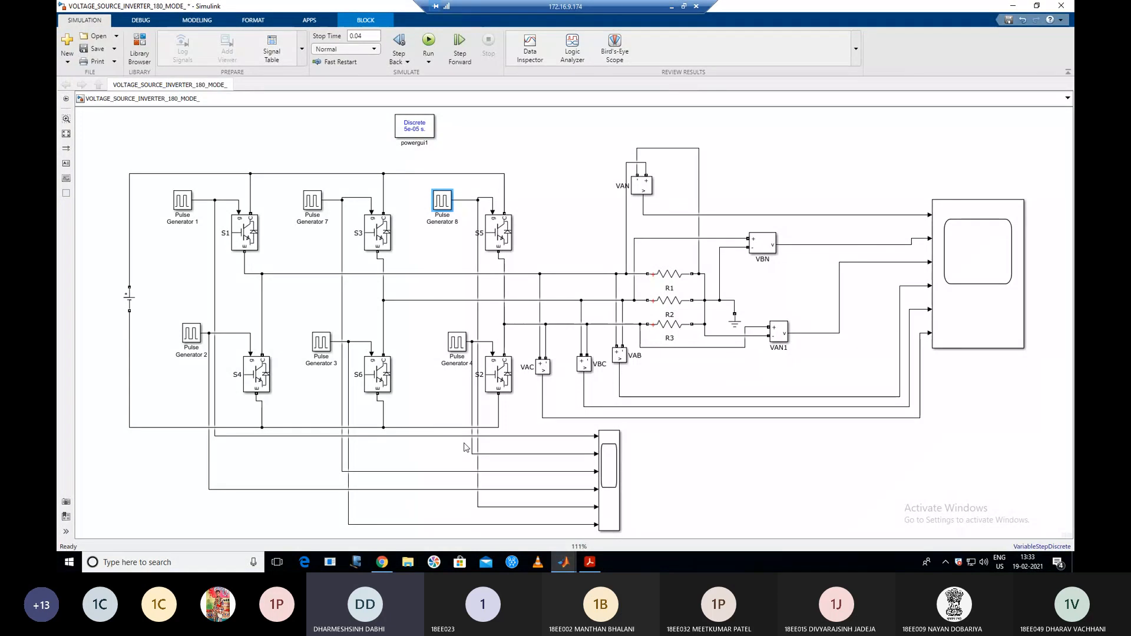
pyautogui.doubleClick(321, 344)
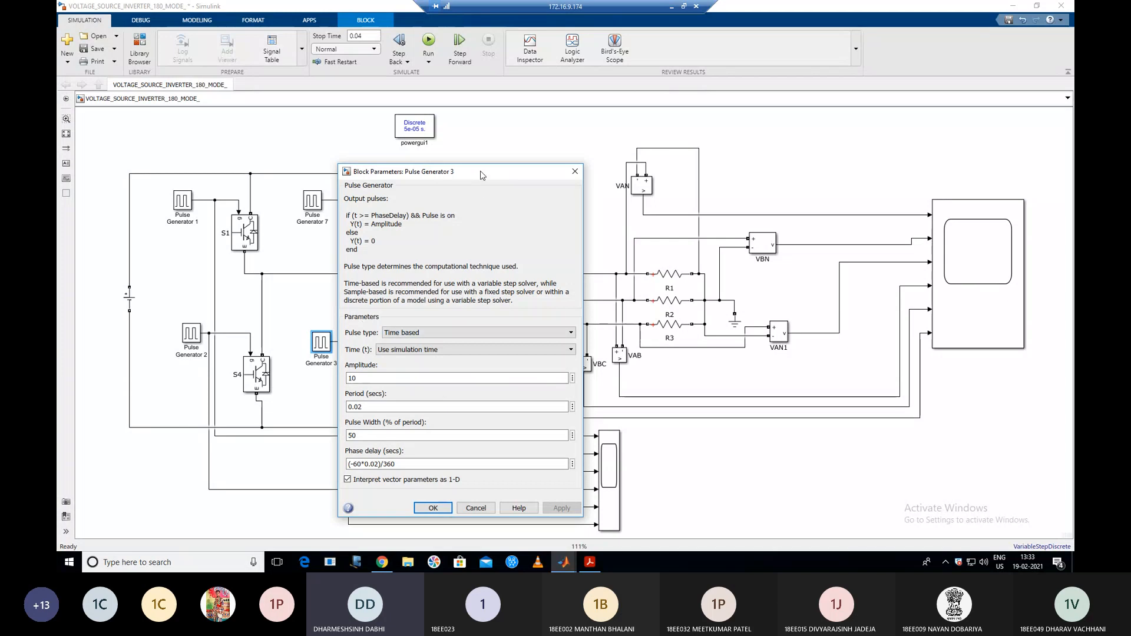
pyautogui.moveTo(482, 172); pyautogui.dragTo(460, 112)
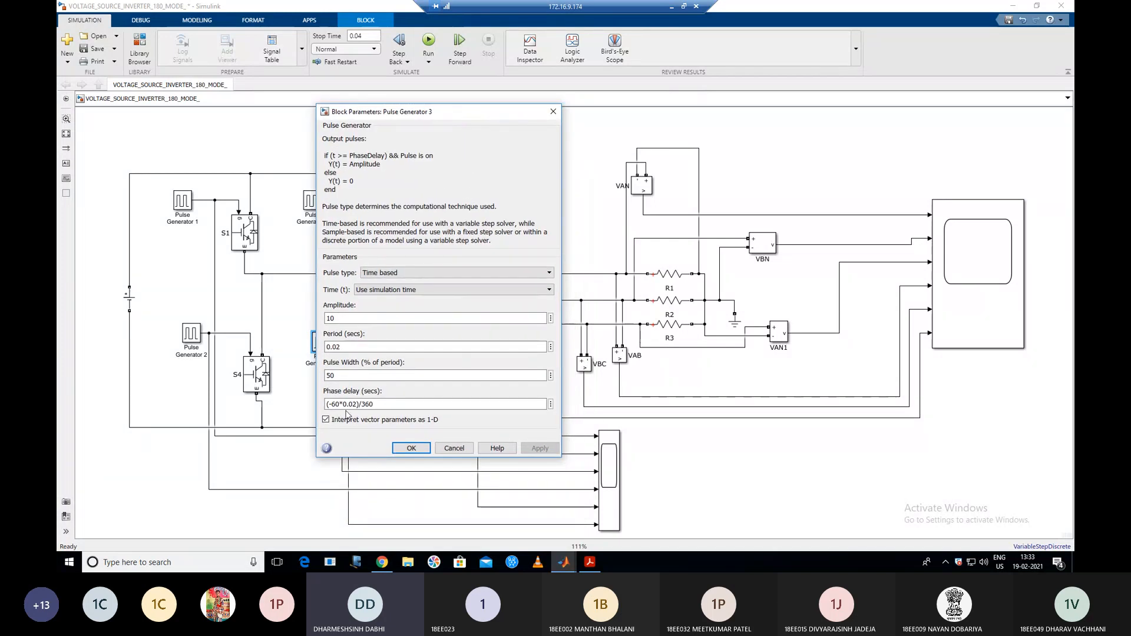
pyautogui.click(411, 448)
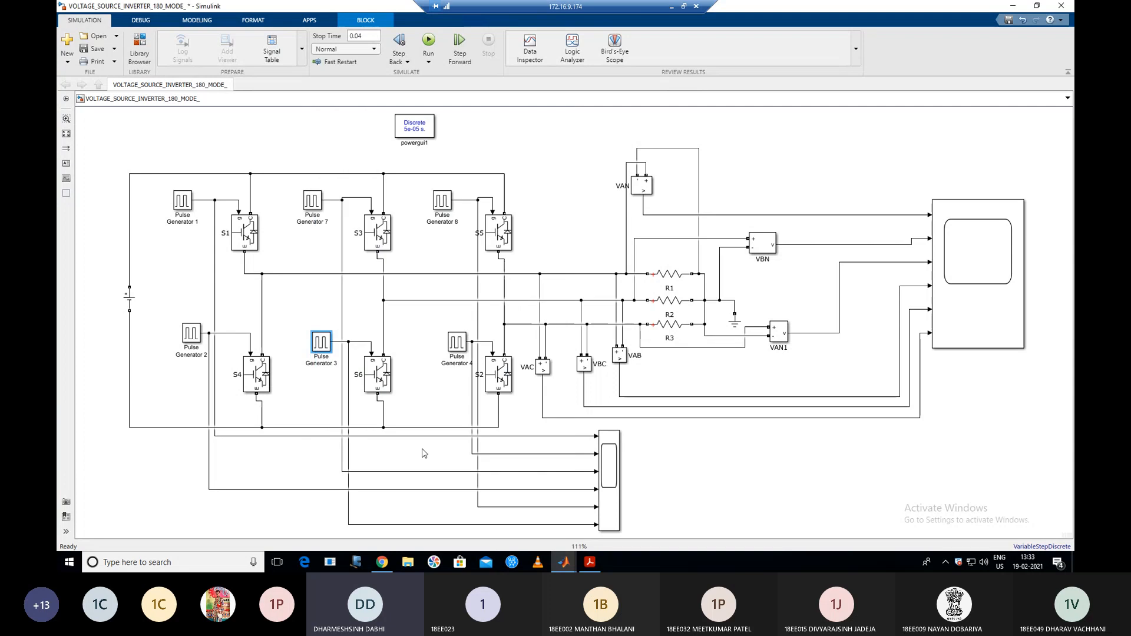
# Check the parameters of the DC Voltage Source feeding the inverter bridge.
pyautogui.click(184, 294)
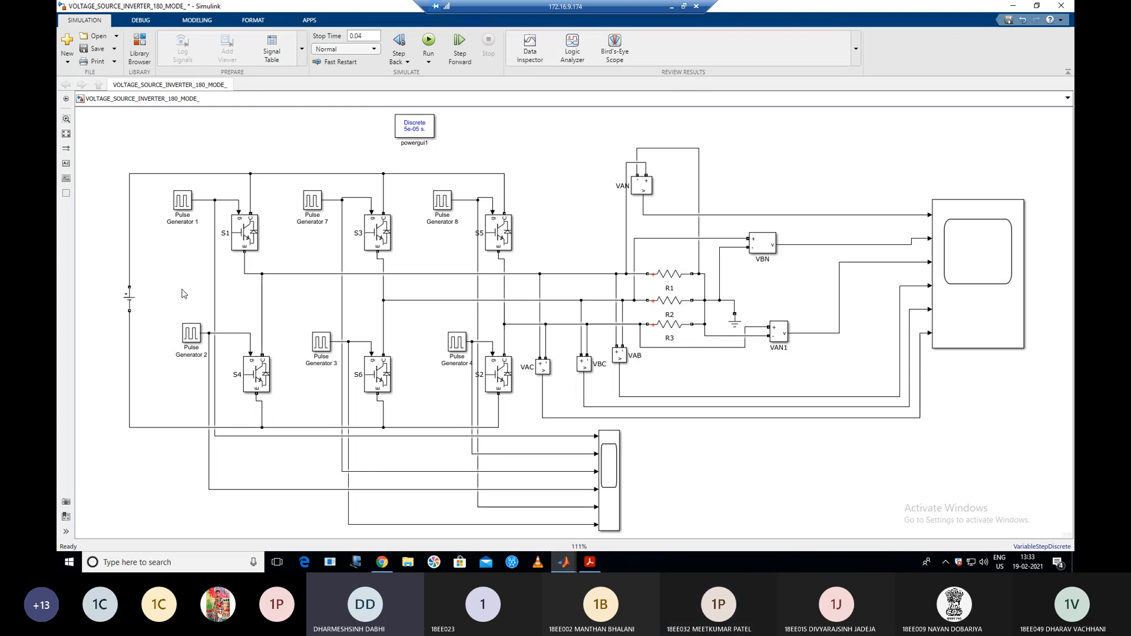
pyautogui.doubleClick(129, 299)
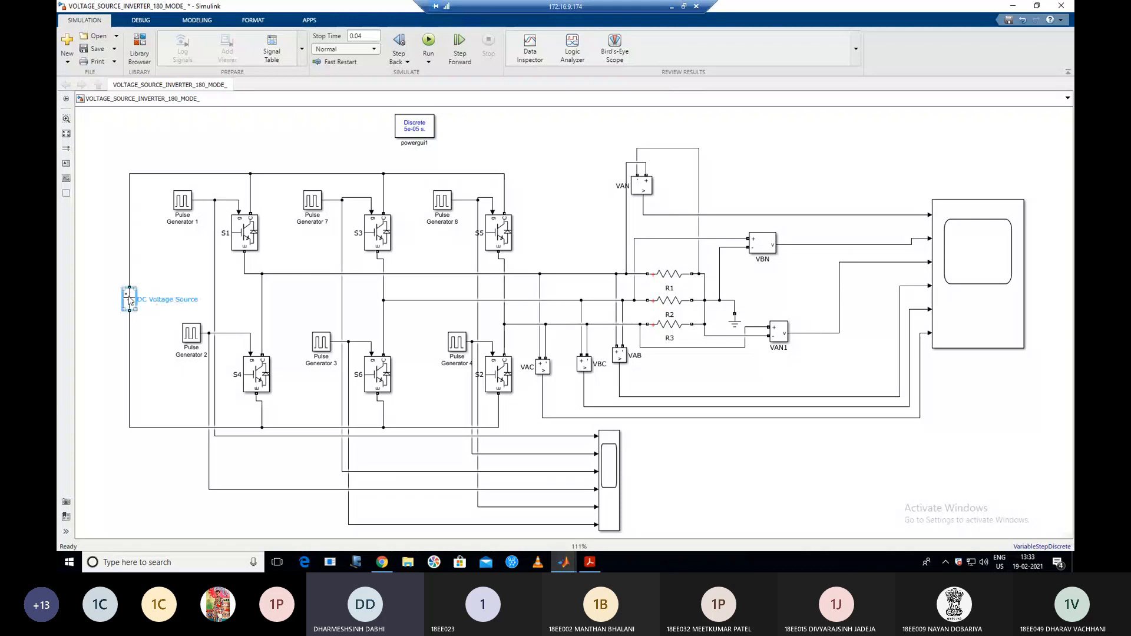
pyautogui.click(216, 345)
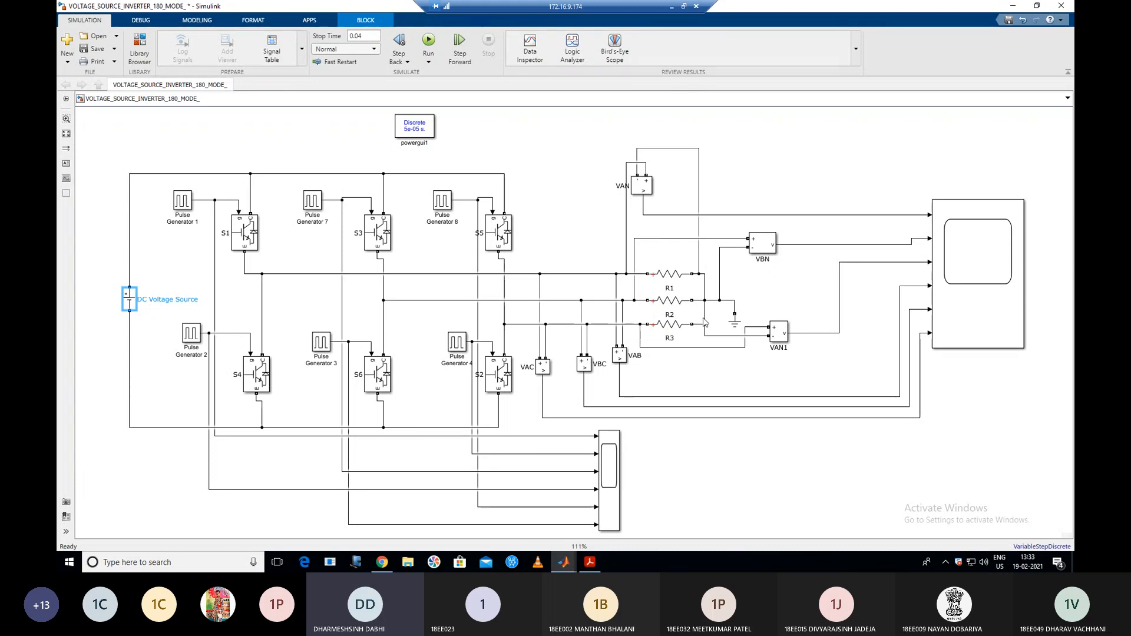
# Trace the wiring of phase voltage measurement blocks VAN and VBN across load resistors R1 and R2, including VAN's output to the scope.
pyautogui.click(643, 187)
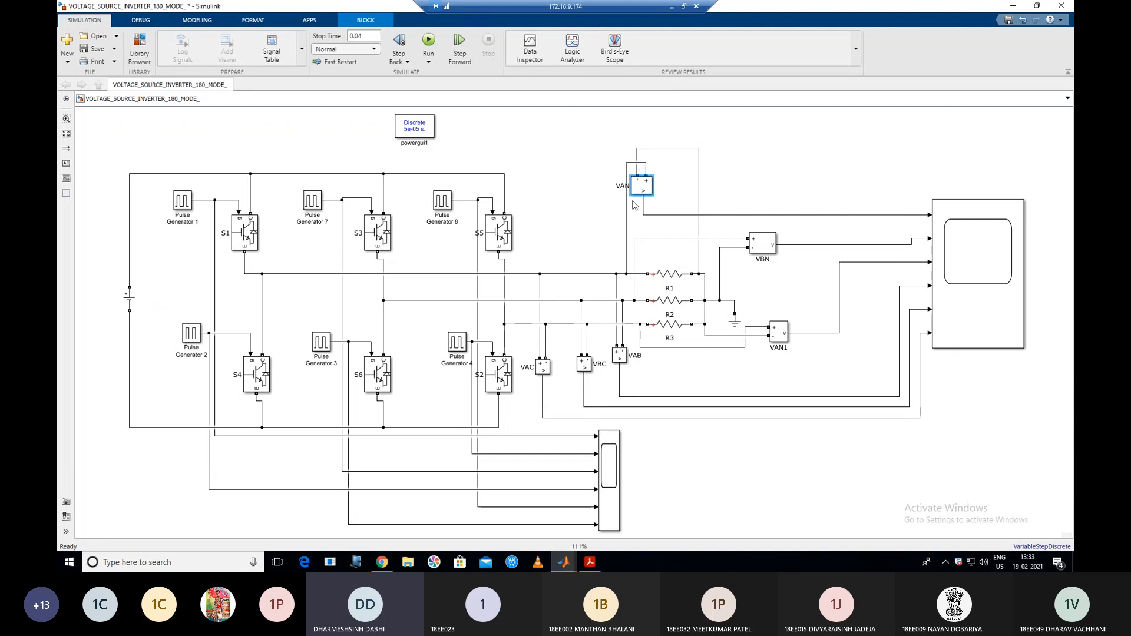
pyautogui.click(627, 244)
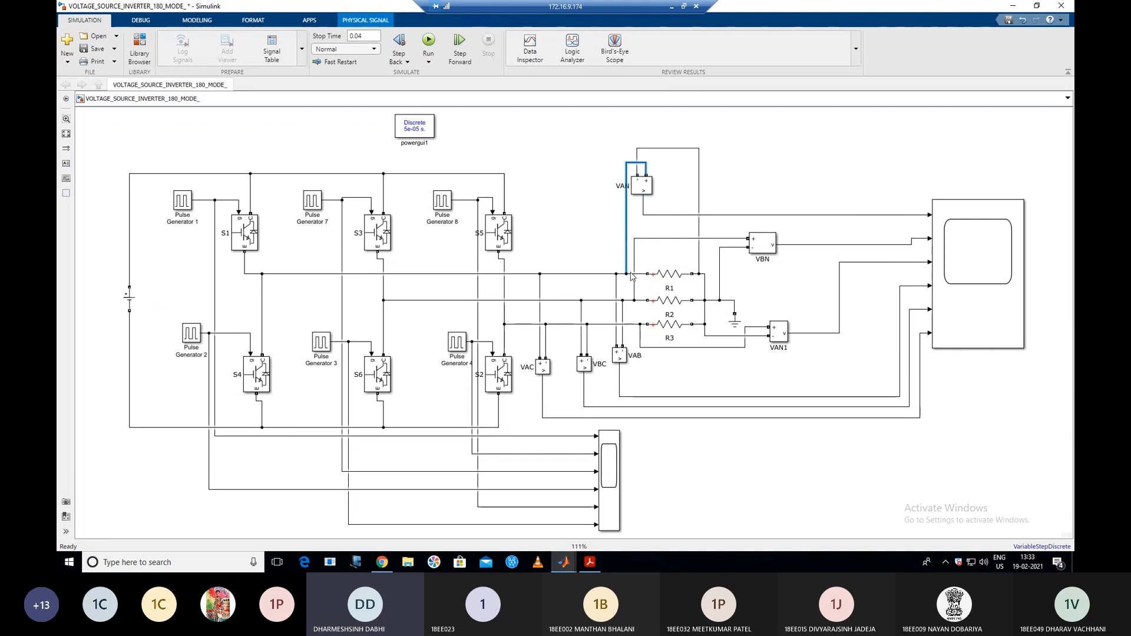
pyautogui.click(647, 150)
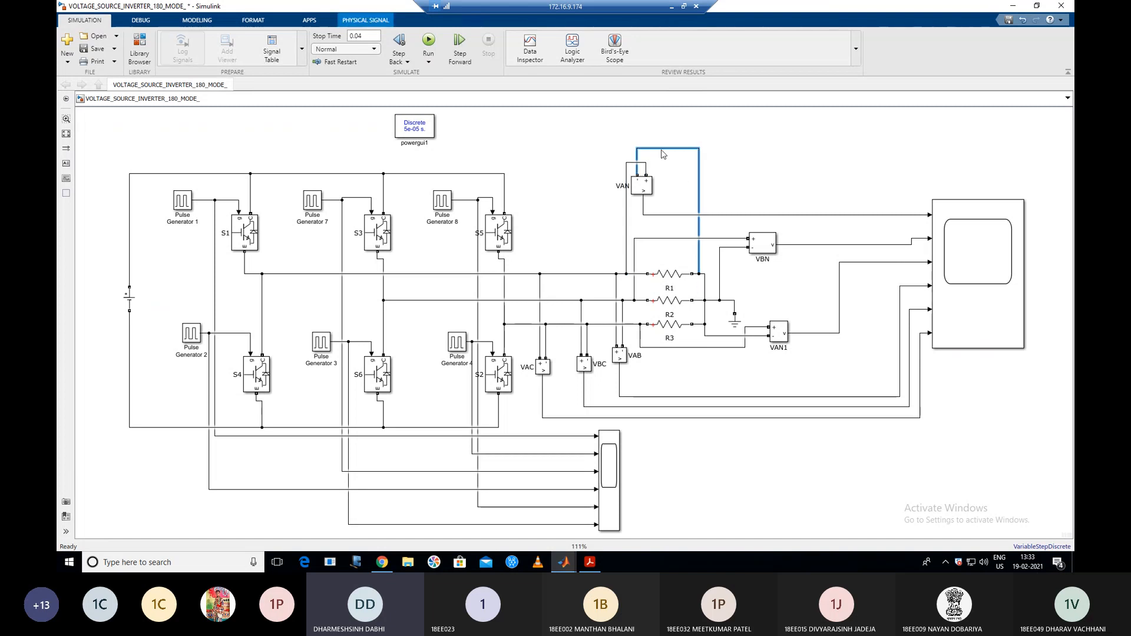
pyautogui.click(646, 185)
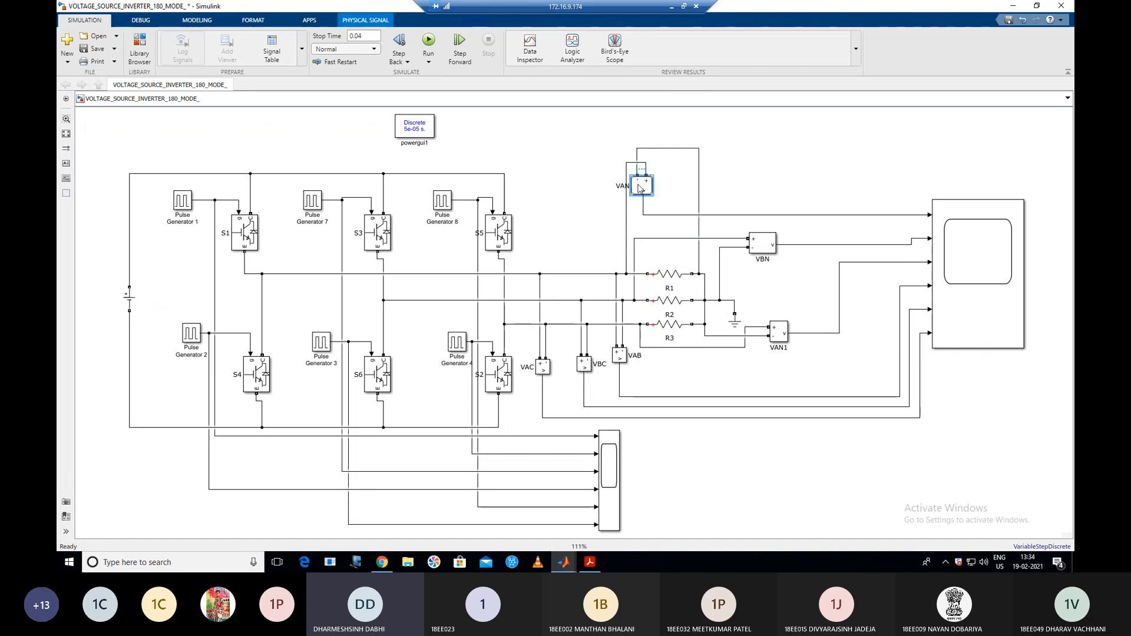
pyautogui.click(644, 214)
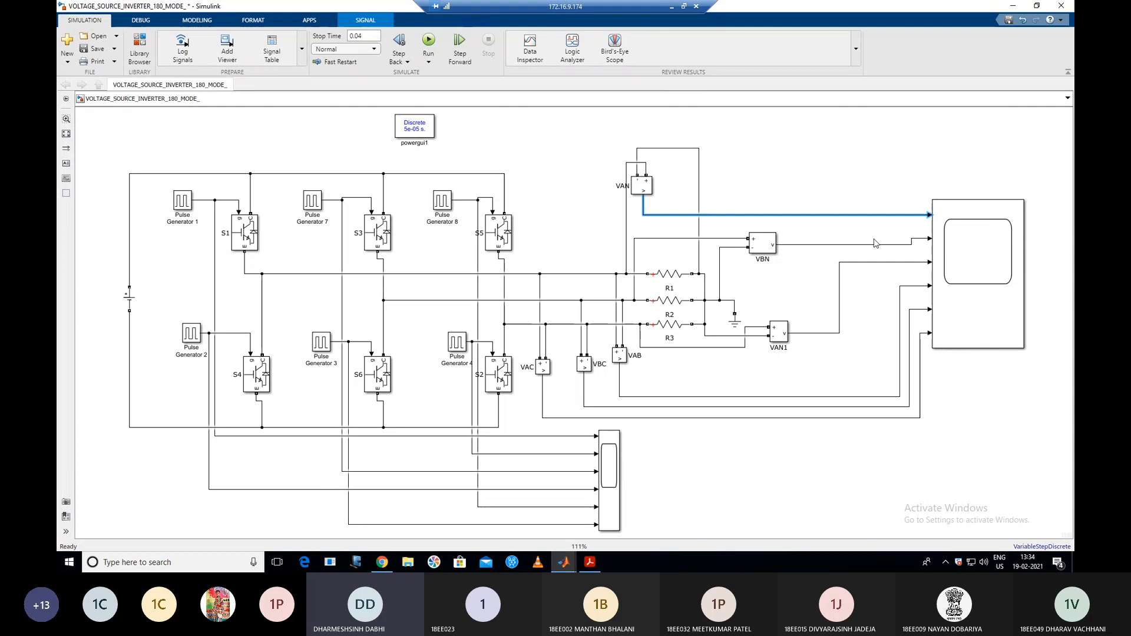
pyautogui.click(741, 237)
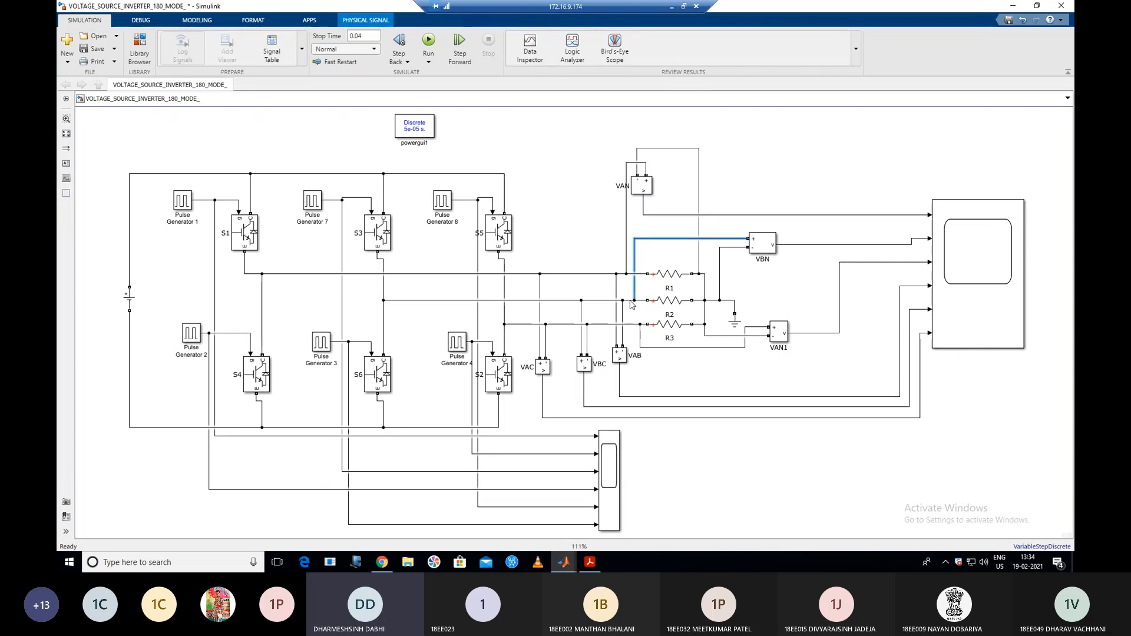
pyautogui.click(719, 277)
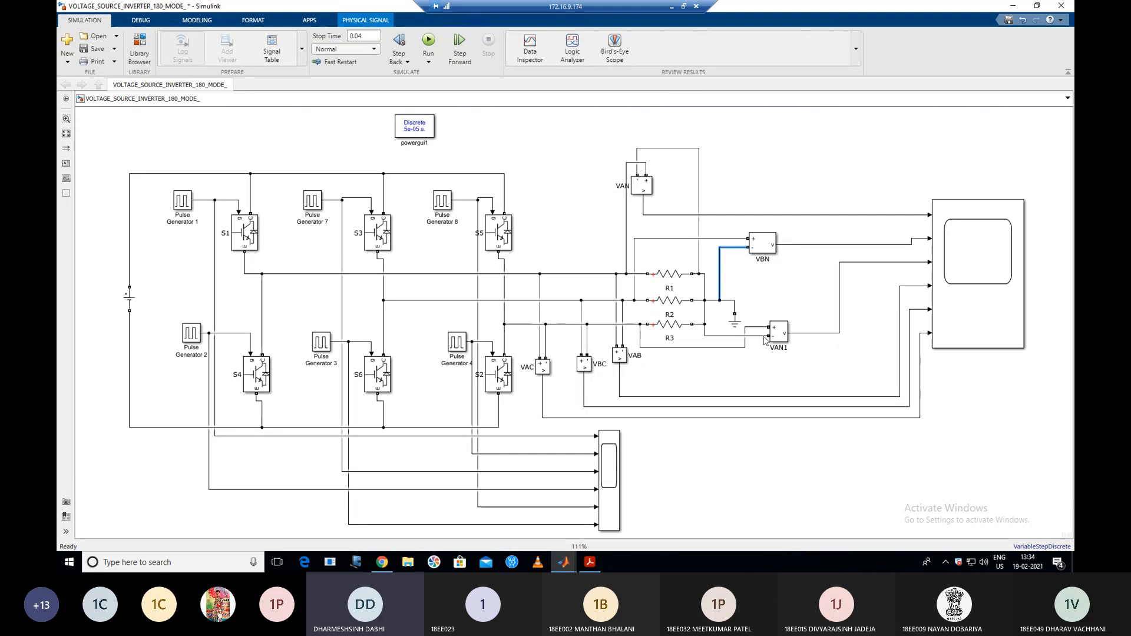
# Rename the VAN1 voltage measurement block, connected across R3, as VCN1.
pyautogui.click(802, 335)
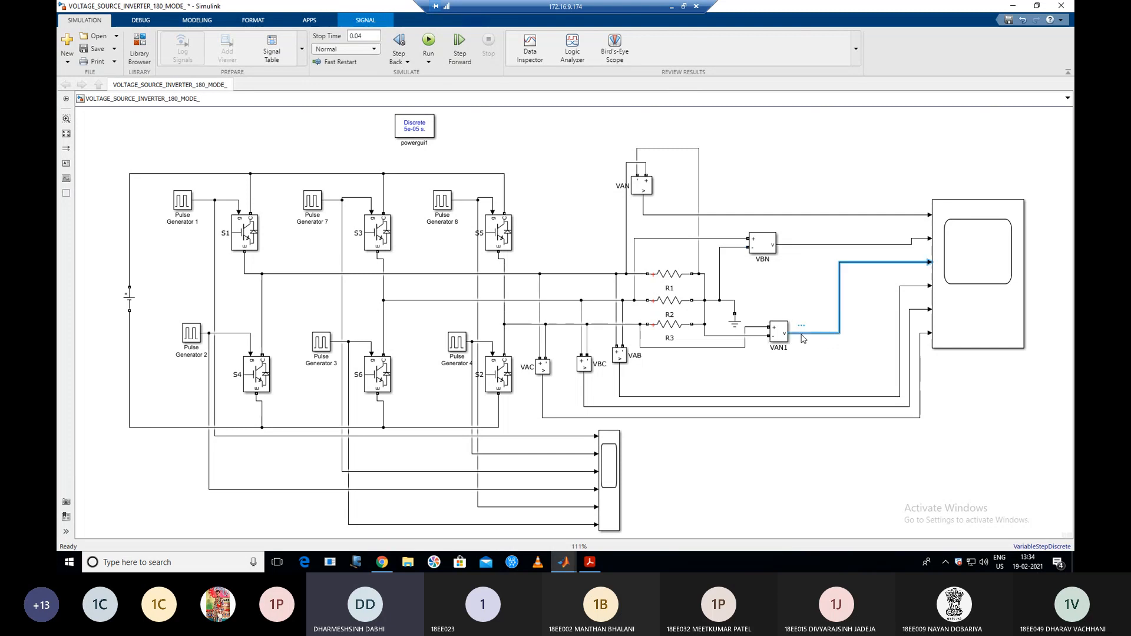
pyautogui.click(780, 347)
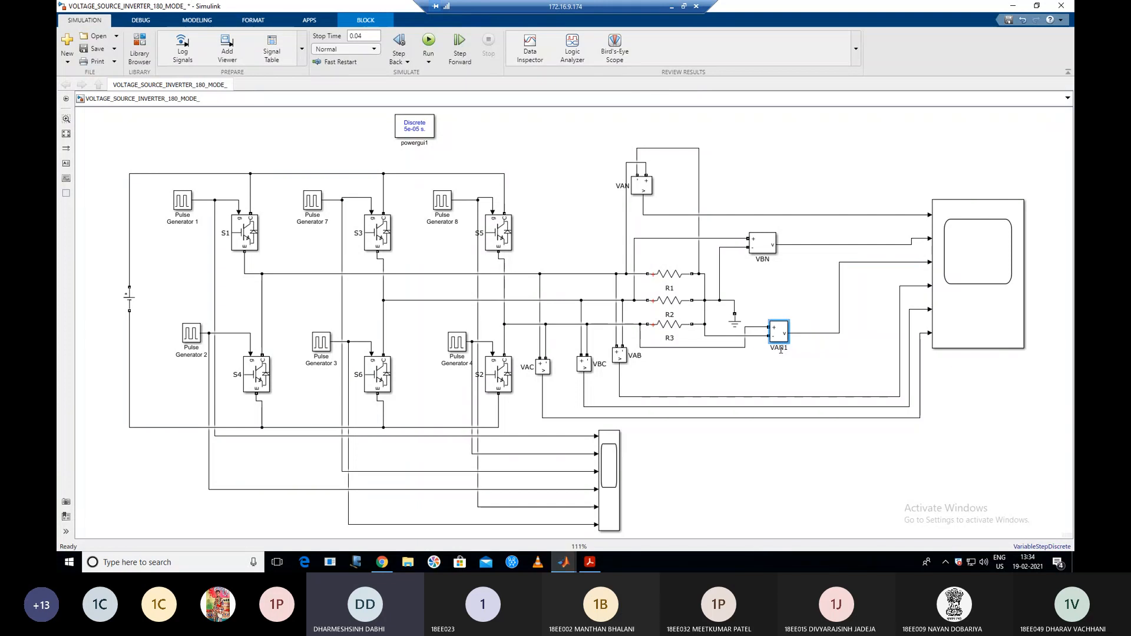
pyautogui.doubleClick(780, 348)
pyautogui.click(786, 350)
pyautogui.press('BackSpace')
pyautogui.write('c')
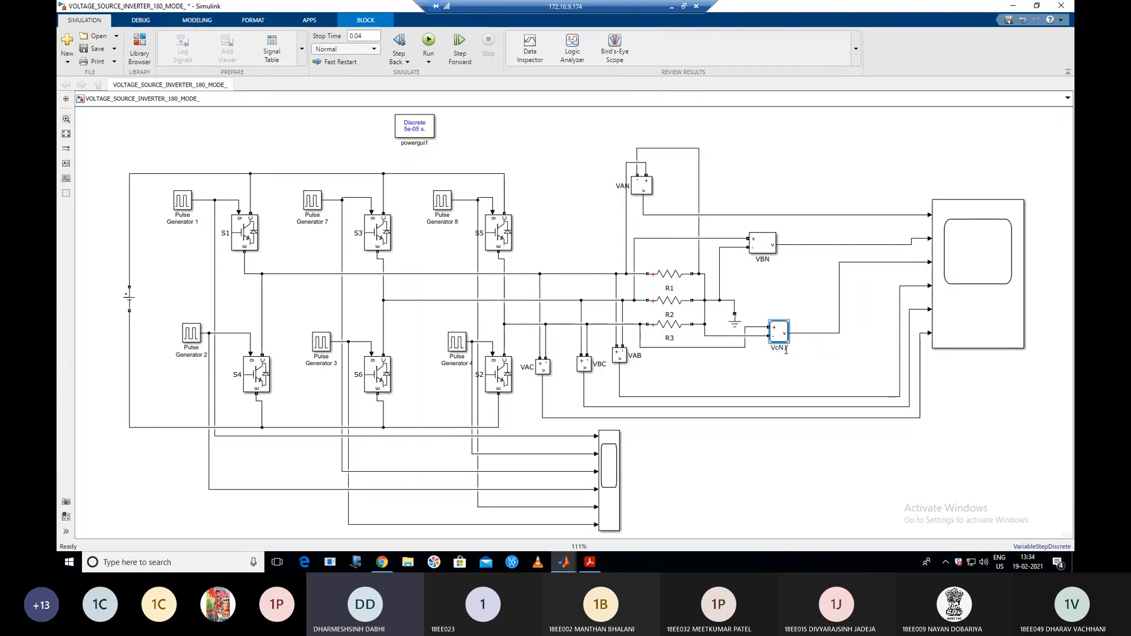
pyautogui.press('BackSpace')
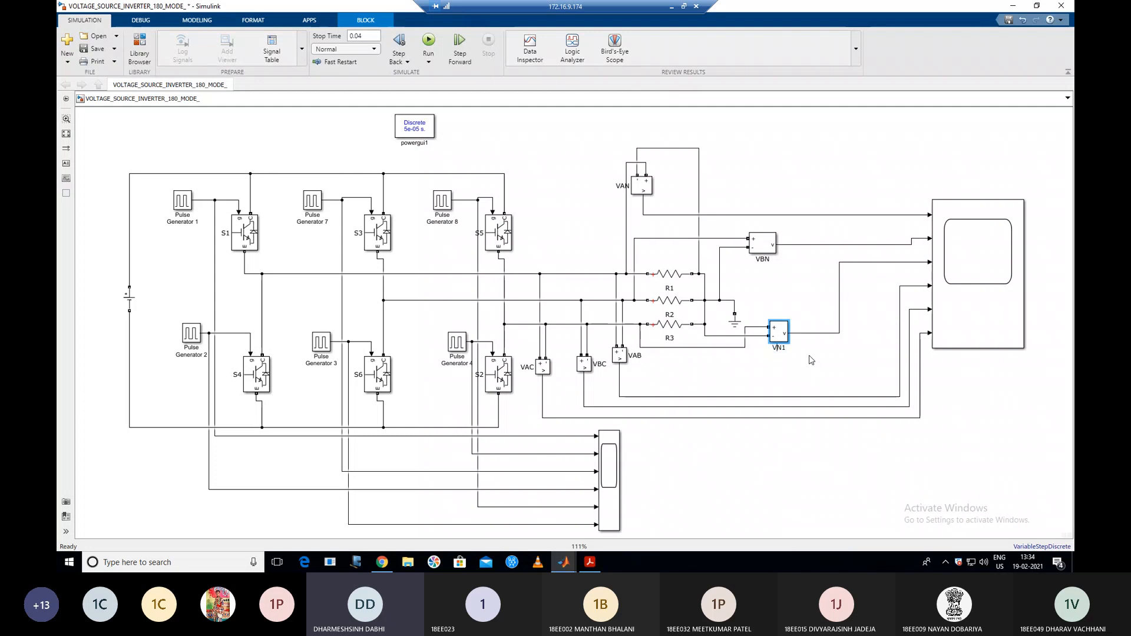
pyautogui.write('C')
pyautogui.click(821, 370)
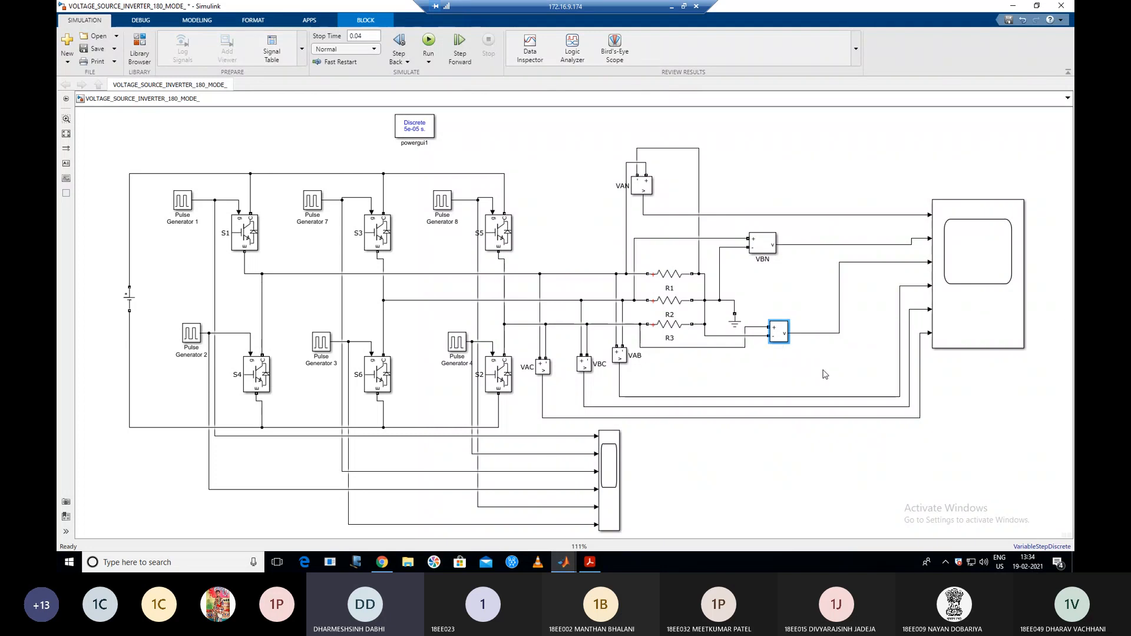
pyautogui.click(776, 375)
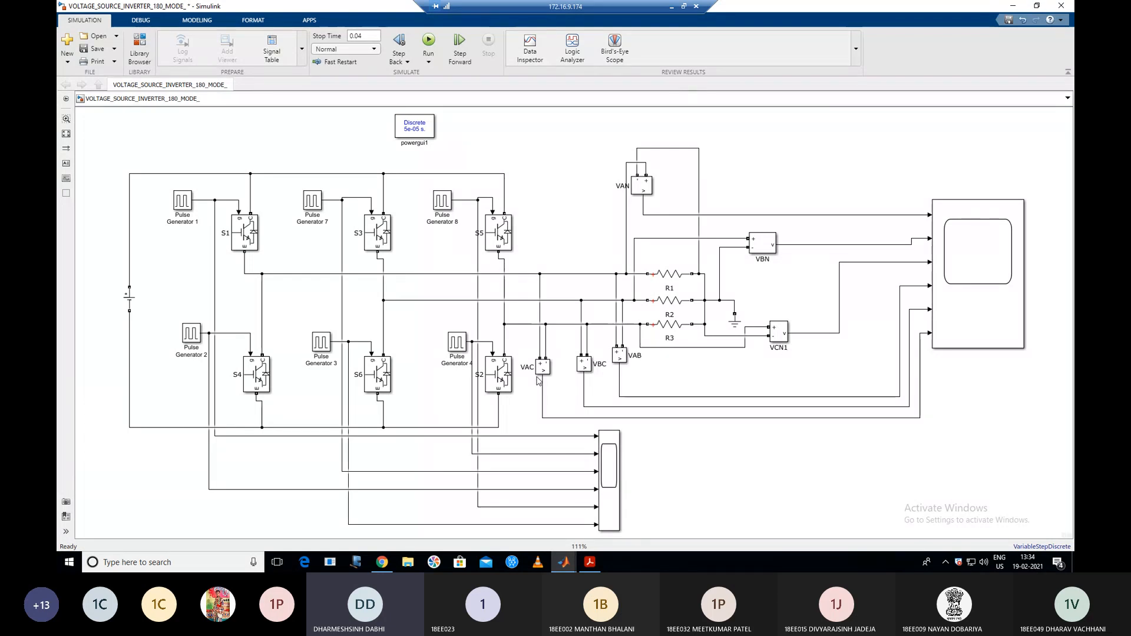
# Trace the connections of line voltage measurement blocks VAB, VBC and VAC between the phase lines and the output scope.
pyautogui.click(619, 356)
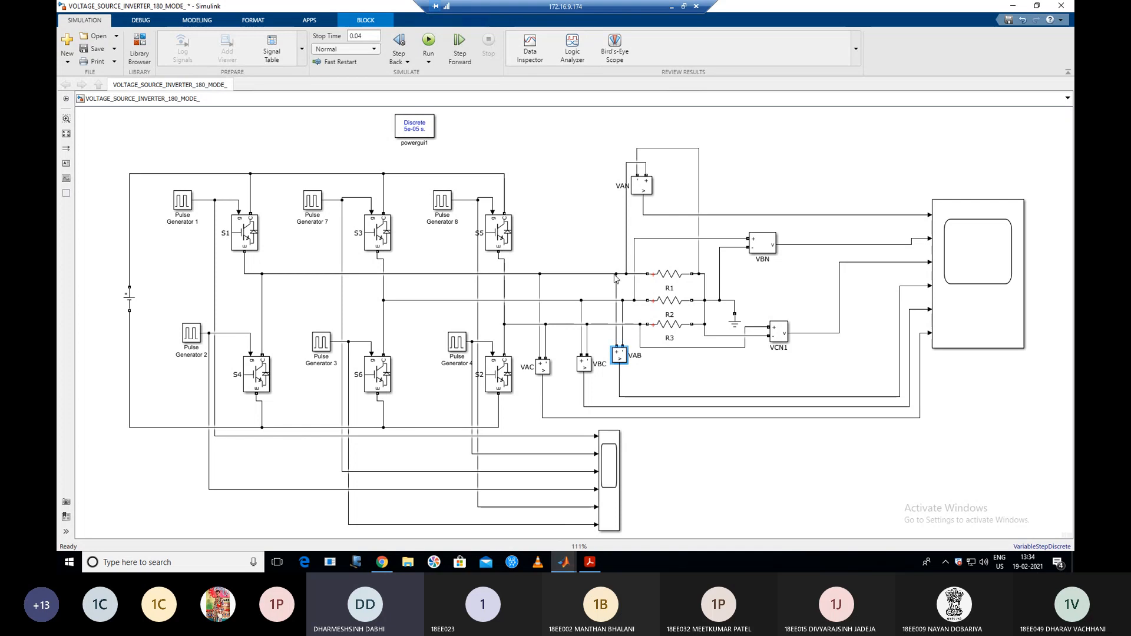
pyautogui.click(617, 318)
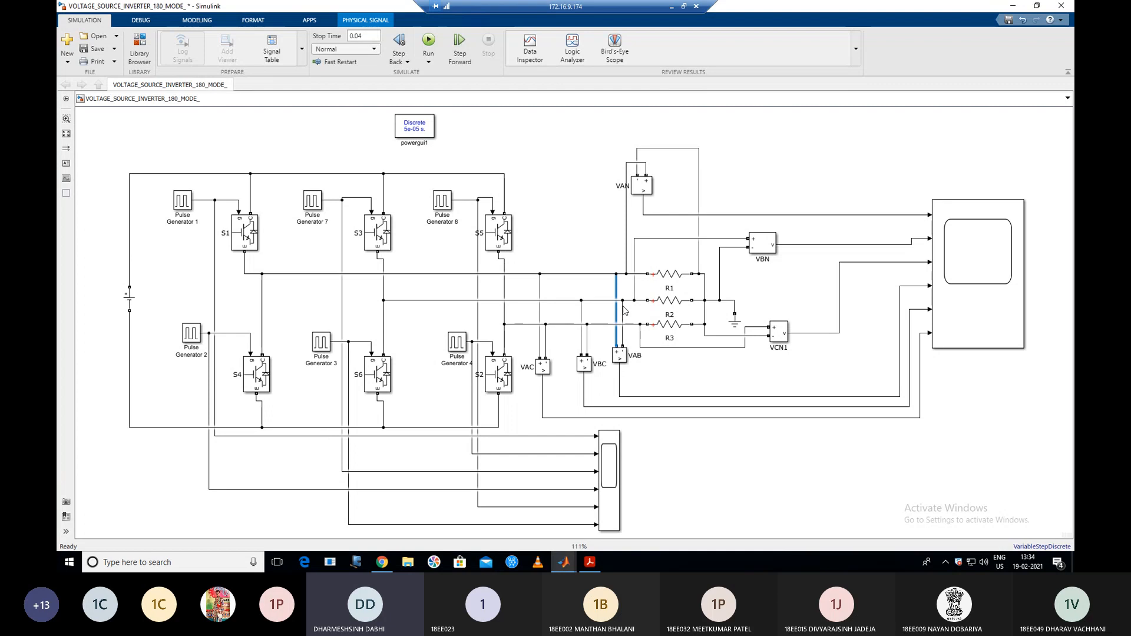
pyautogui.click(623, 307)
pyautogui.click(792, 397)
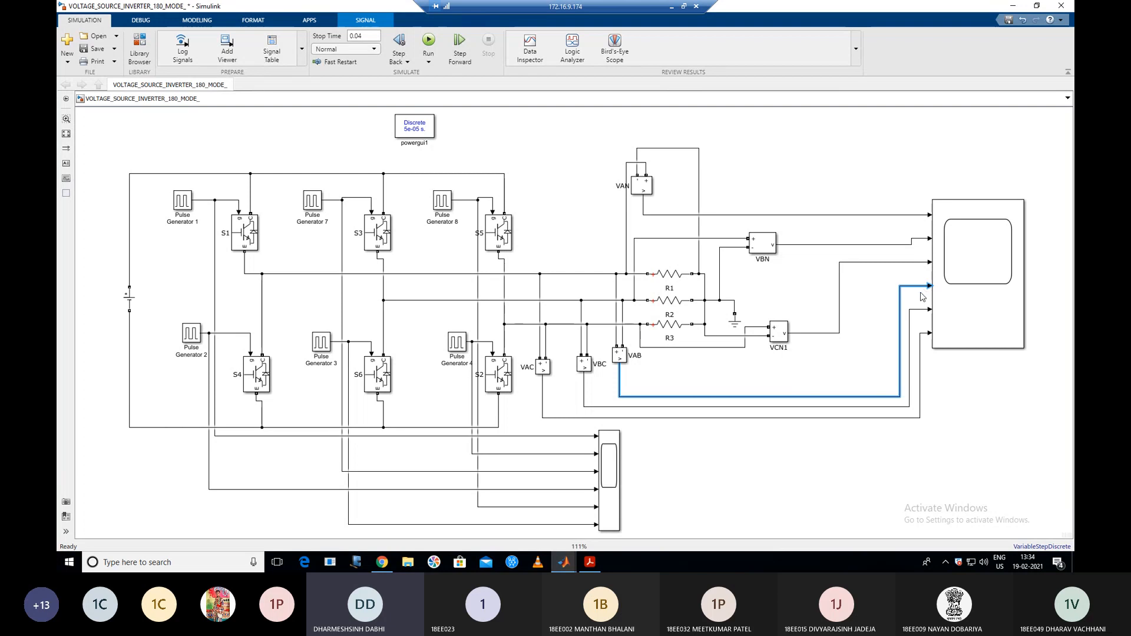
pyautogui.click(909, 327)
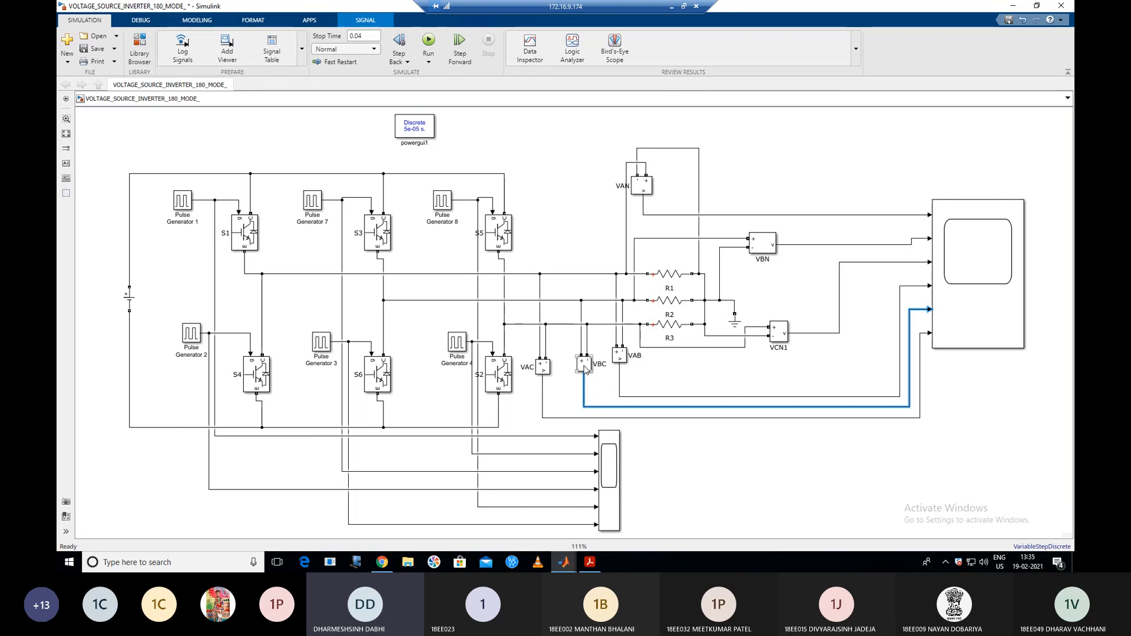
pyautogui.click(543, 369)
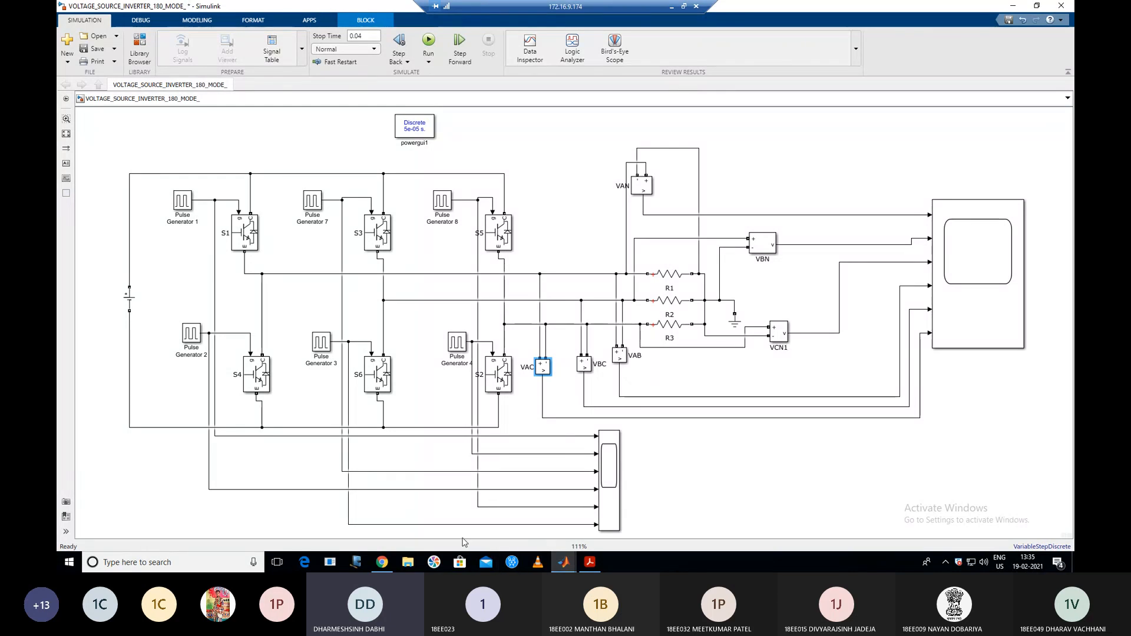
# Examine the phase and line voltage waveforms in Scope2 and relate them to the measurement blocks in the inverter model.
pyautogui.moveTo(561, 565)
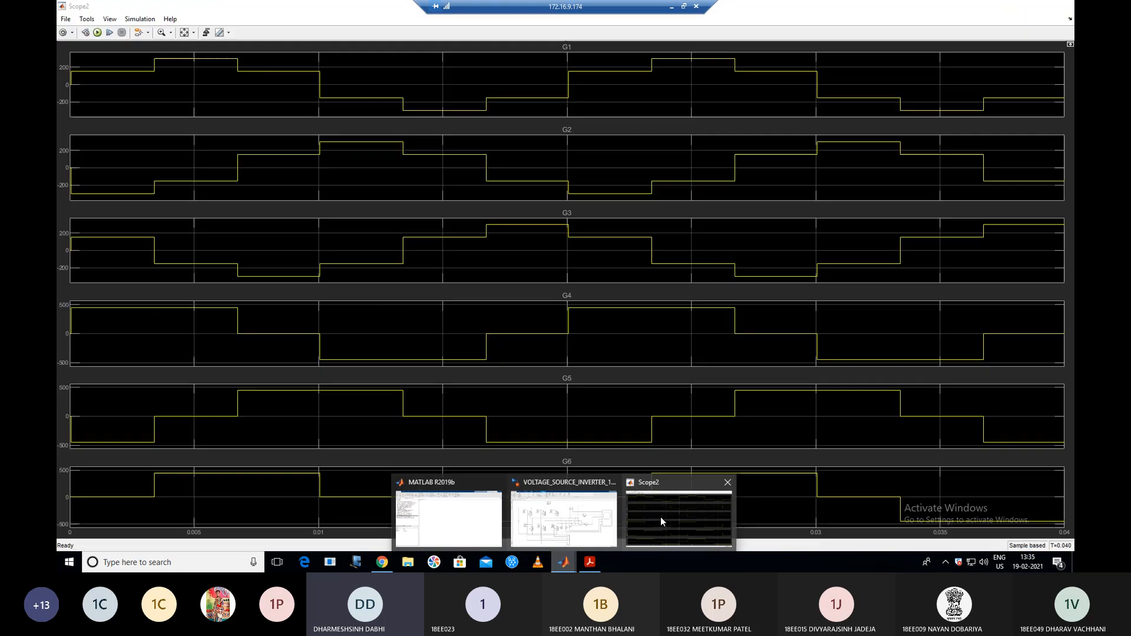
pyautogui.click(660, 518)
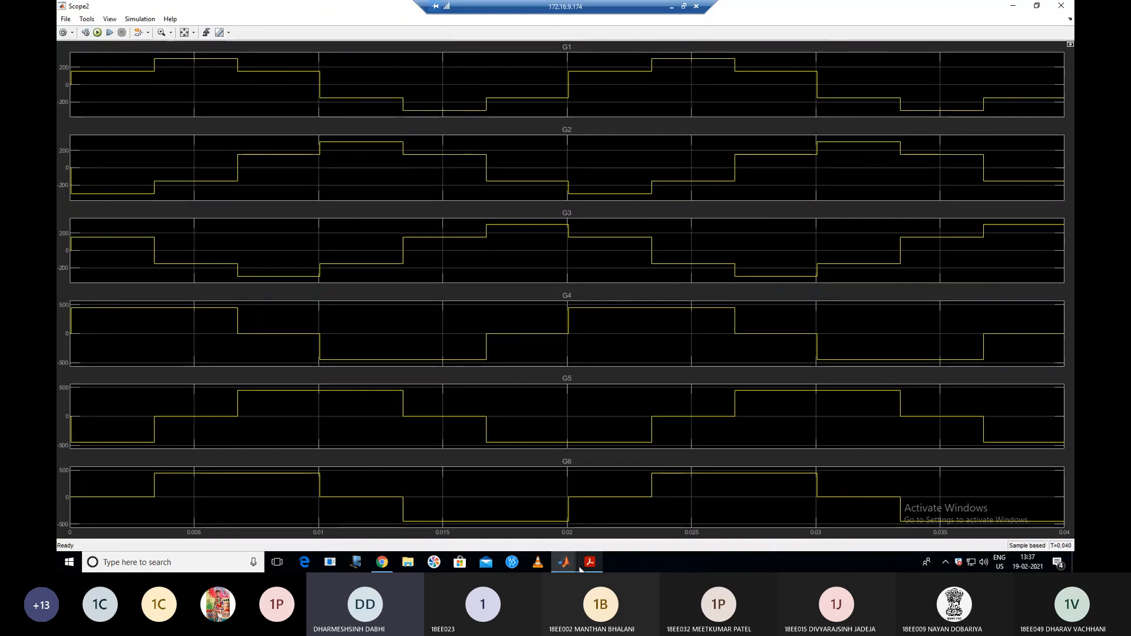
pyautogui.moveTo(567, 551)
pyautogui.click(568, 527)
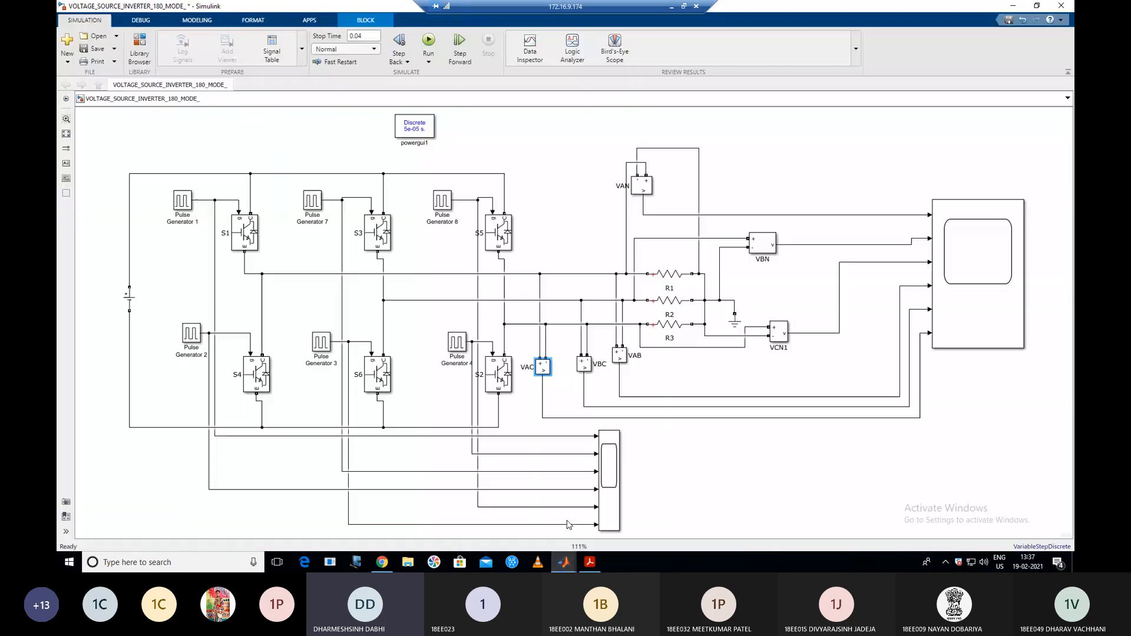
pyautogui.click(681, 485)
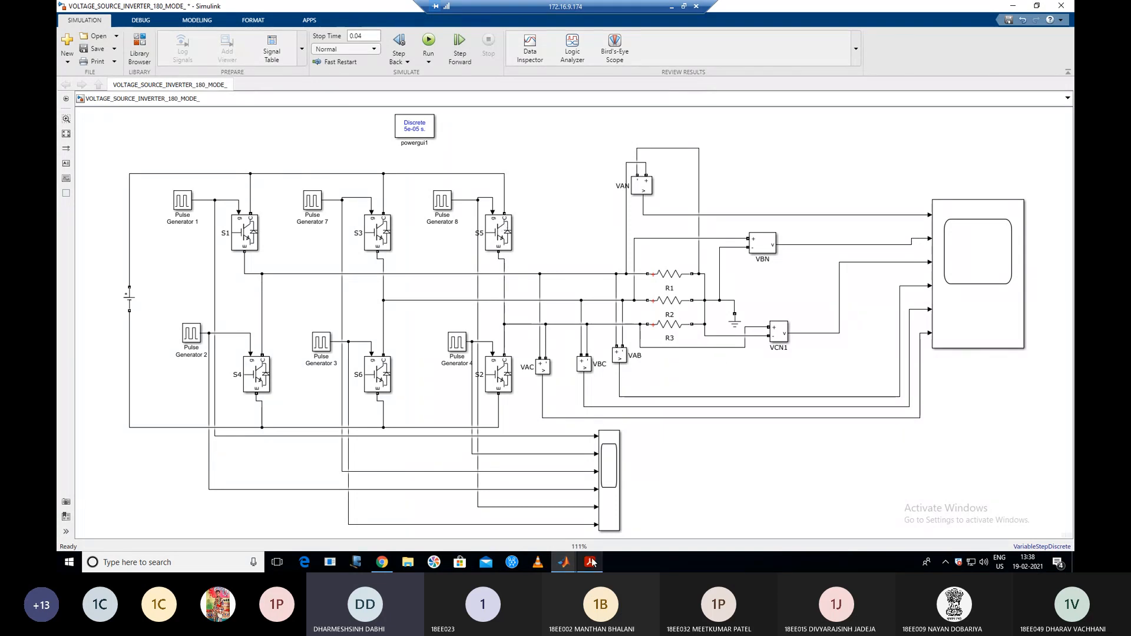
pyautogui.moveTo(564, 562)
pyautogui.click(715, 515)
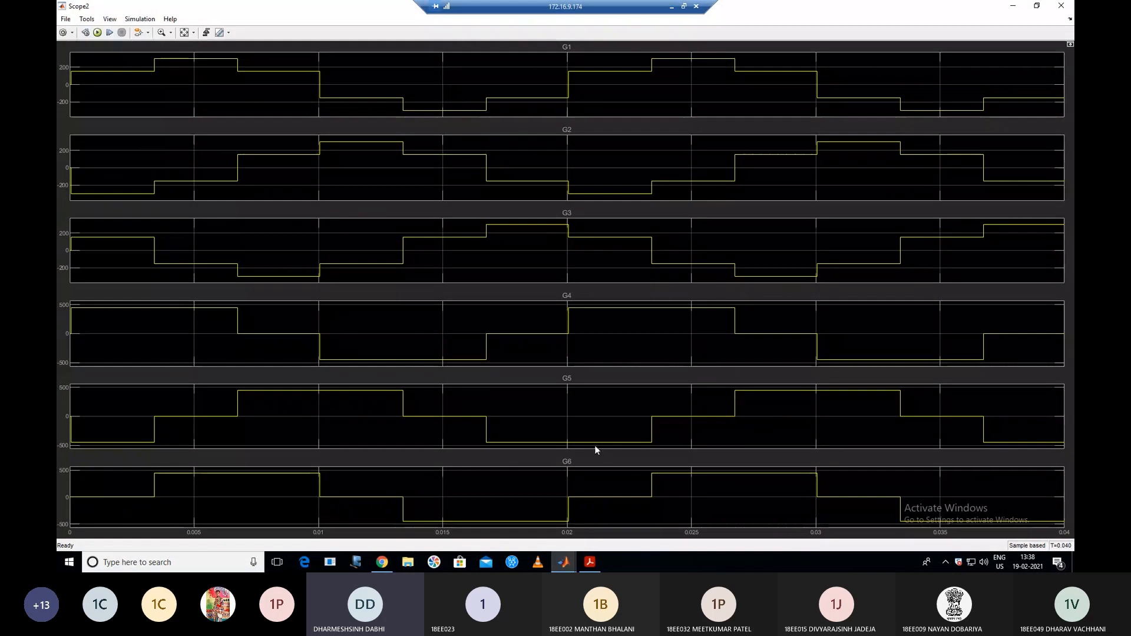
# Return to the inverter model and review the simulation type and sample time of the powergui1 block.
pyautogui.click(564, 562)
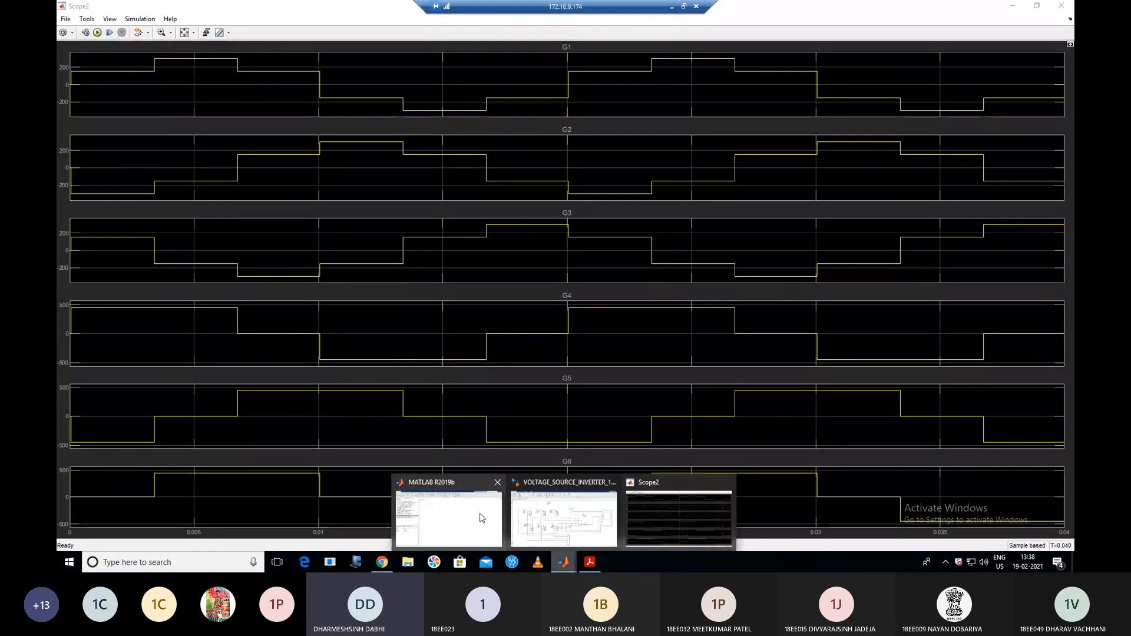
pyautogui.click(563, 518)
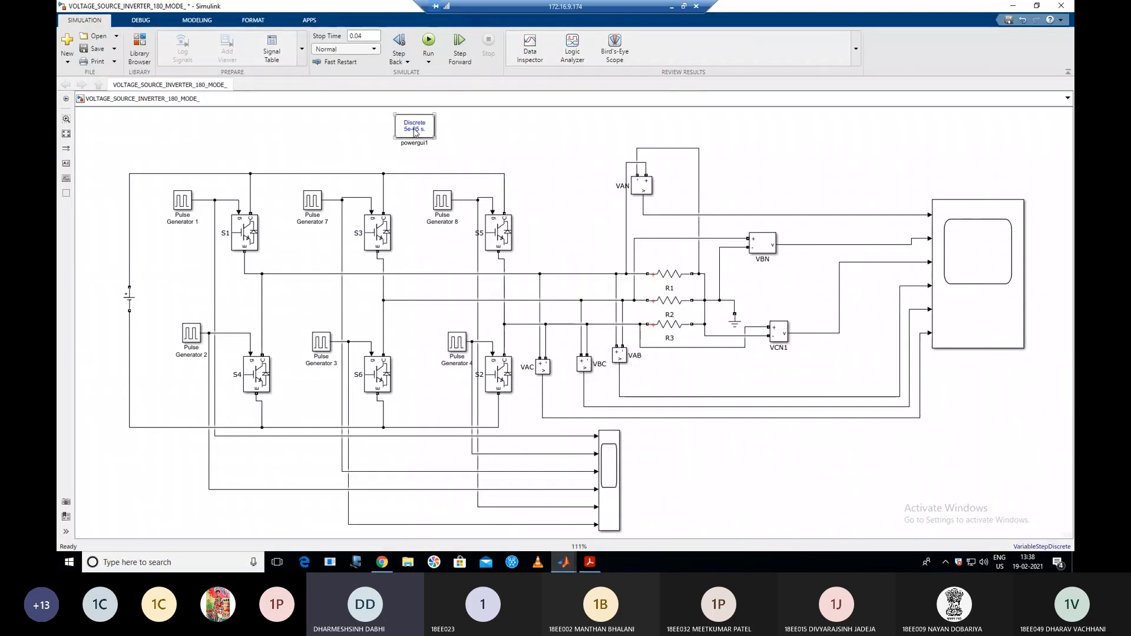
pyautogui.click(415, 130)
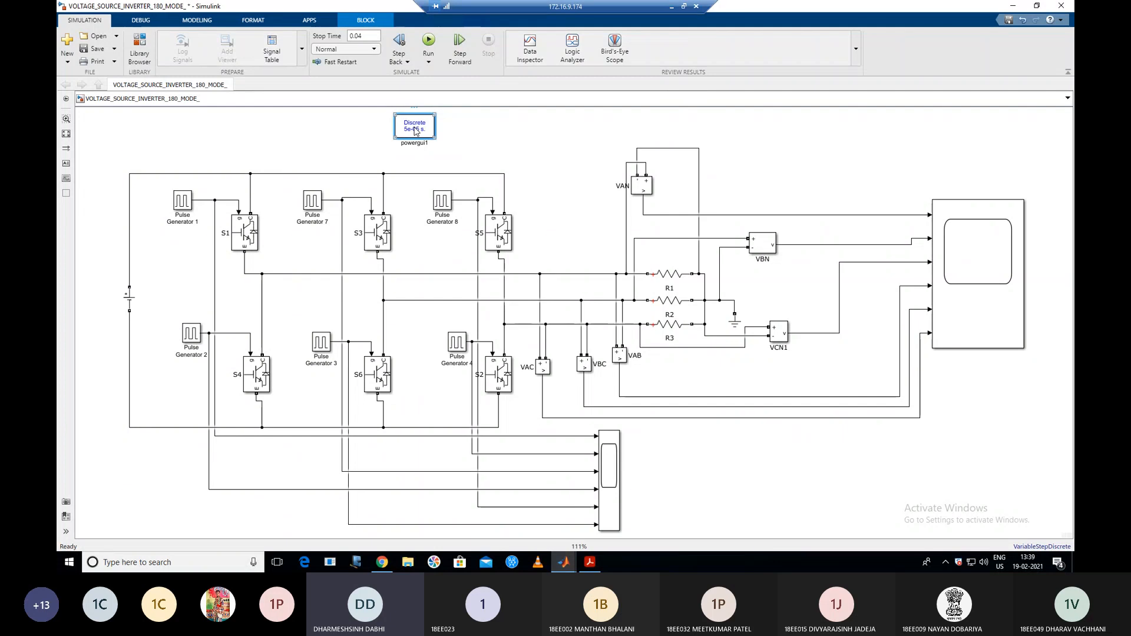
pyautogui.doubleClick(415, 130)
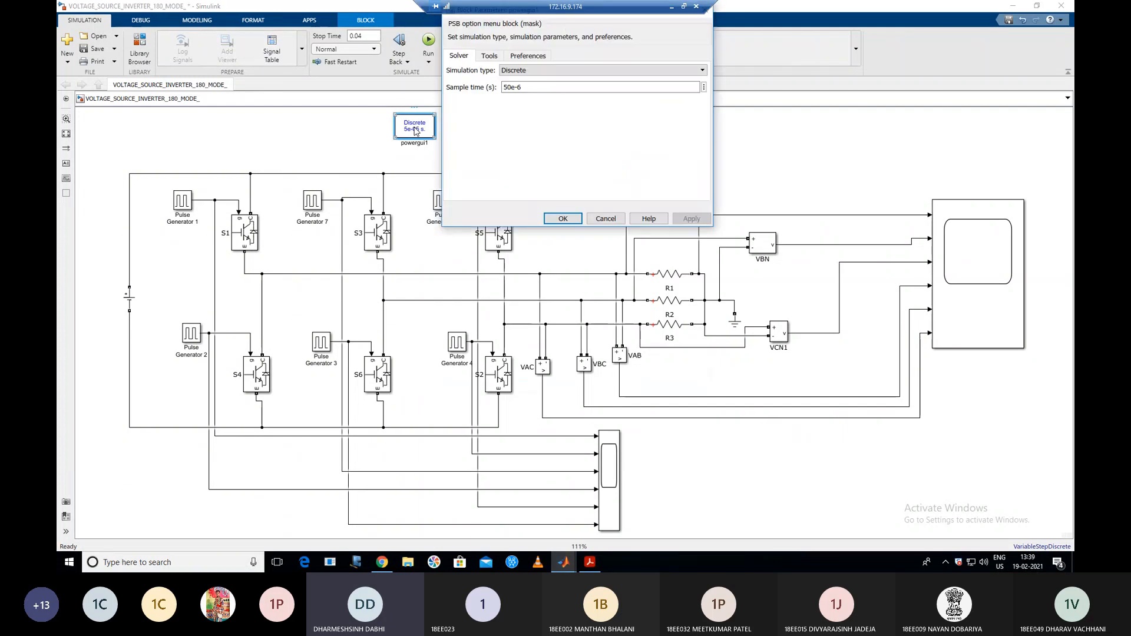
# Open the powergui1 FFT Analysis tool, set the fundamental frequency to 50 Hz and refresh the available signals to load ScopeData.
pyautogui.click(488, 56)
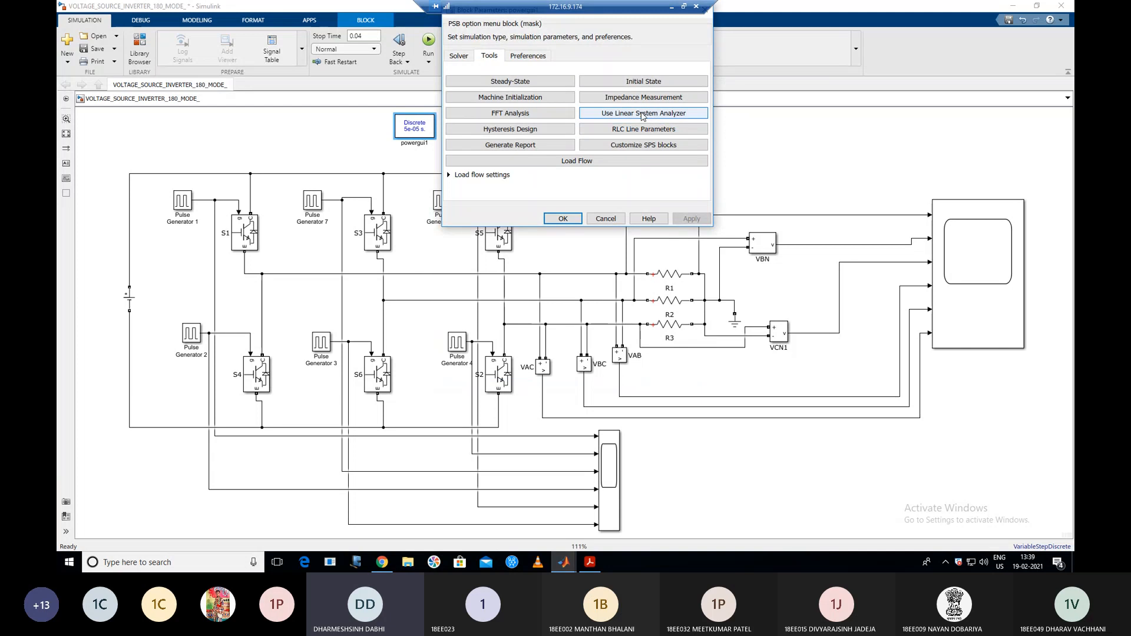
pyautogui.click(522, 115)
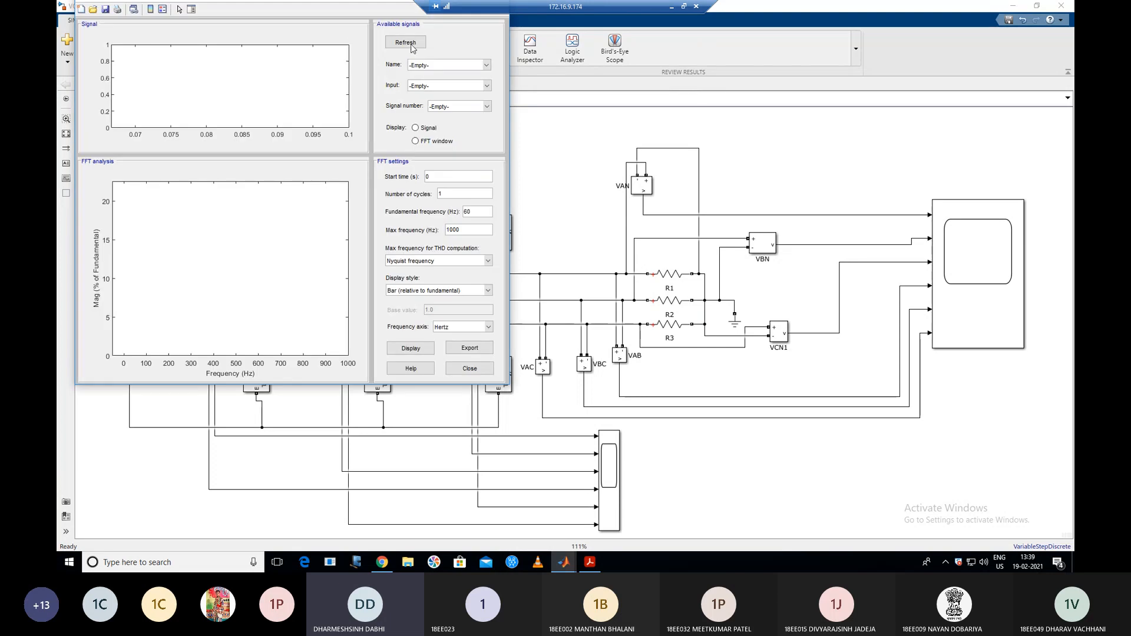
pyautogui.click(469, 213)
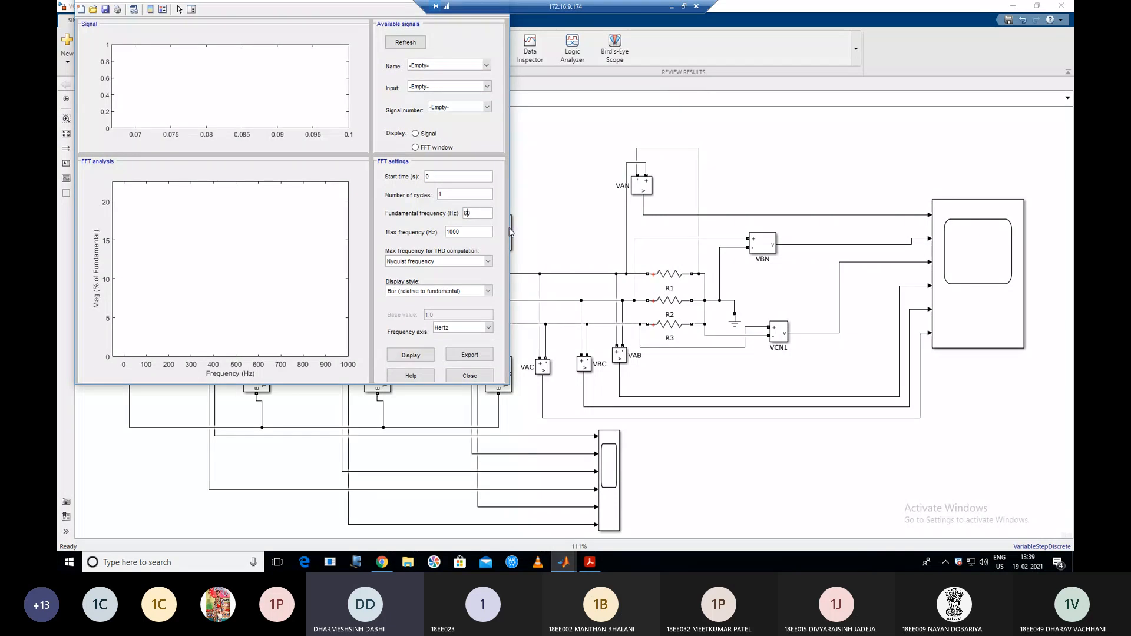
pyautogui.press('BackSpace')
pyautogui.write('50')
pyautogui.press('BackSpace')
pyautogui.click(403, 46)
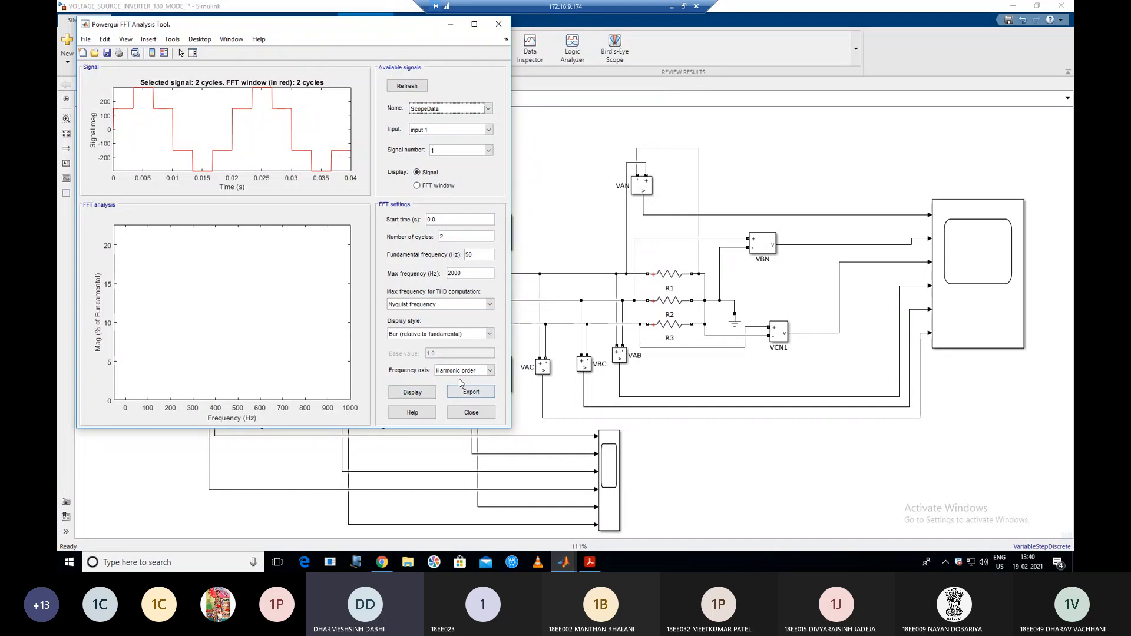
# Display the FFT spectrum of ScopeData input 1 over 2 cycles by harmonic order in a maximized analysis window.
pyautogui.click(416, 393)
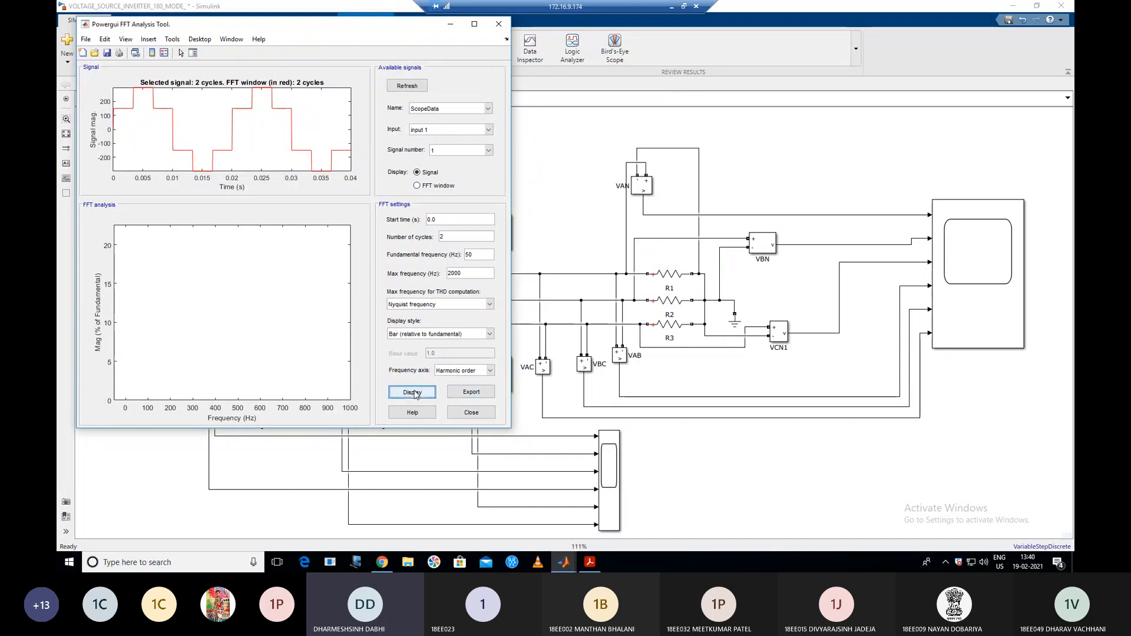
pyautogui.click(475, 25)
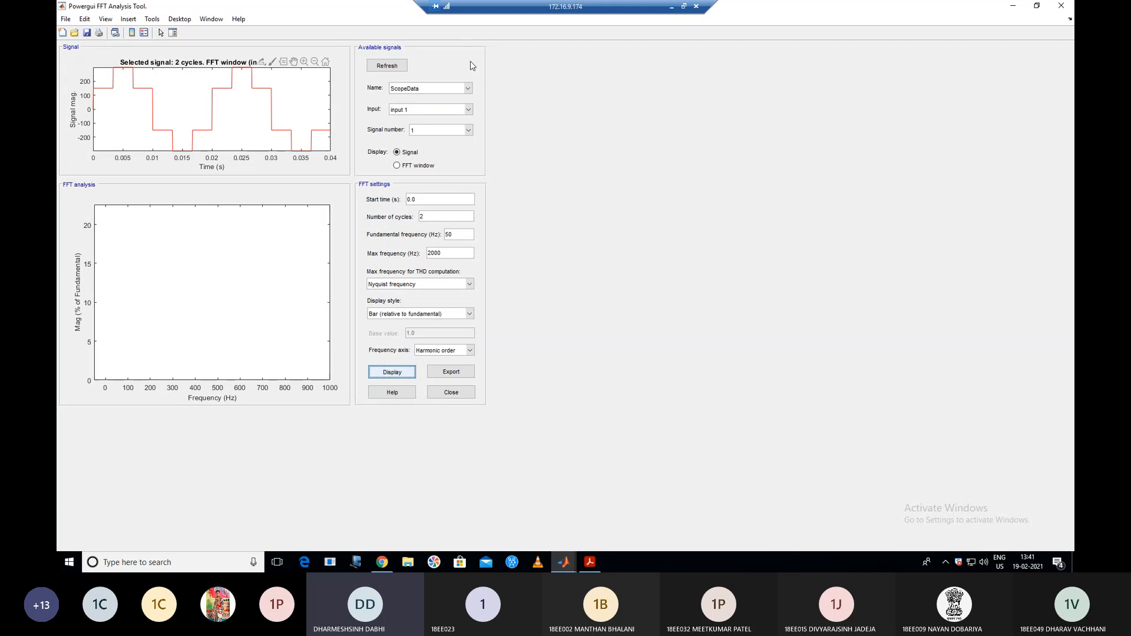
pyautogui.click(430, 217)
pyautogui.click(399, 372)
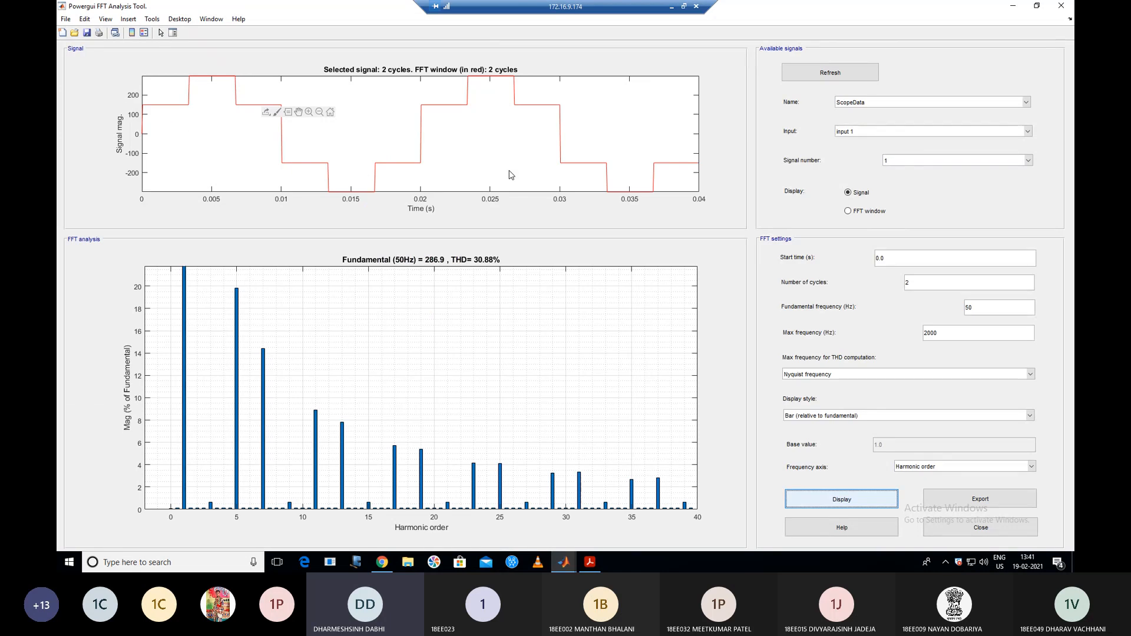
# Examine the harmonic orders, fundamental magnitude and THD in the one-cycle FFT spectrum, and return to the inverter model.
pyautogui.hotkey('alt', 'Tab')
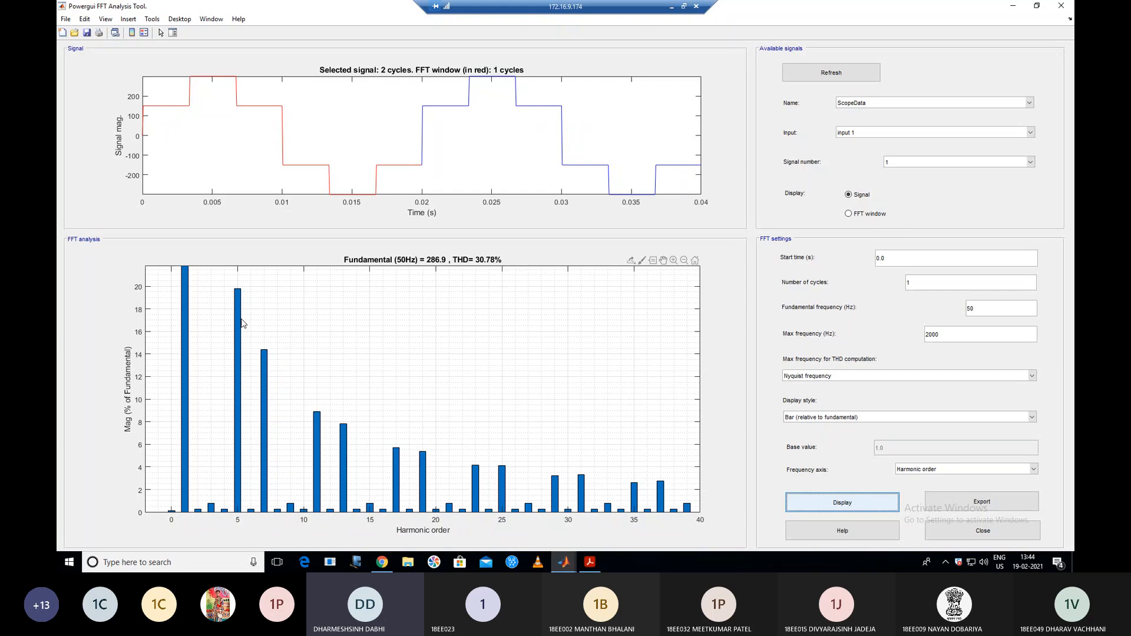
pyautogui.click(239, 406)
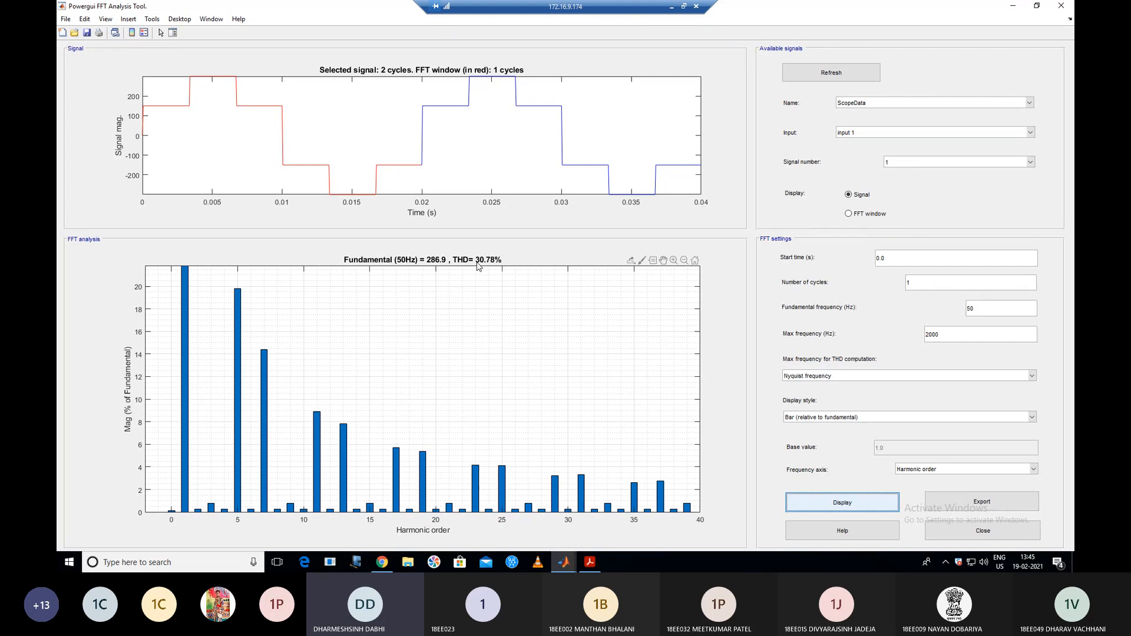
pyautogui.click(924, 474)
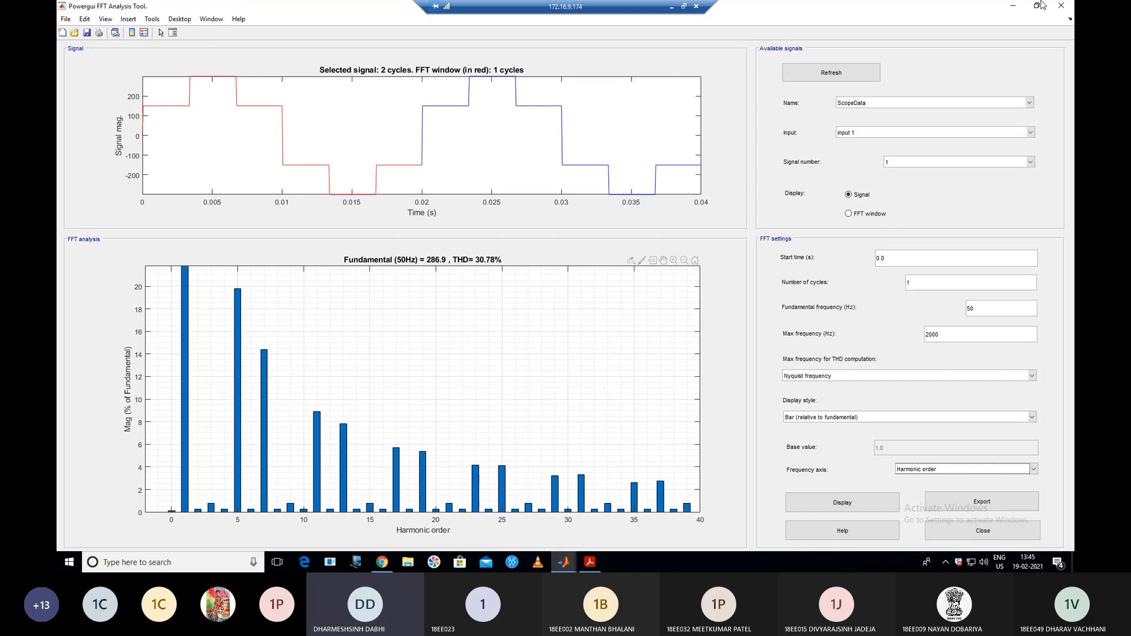
pyautogui.click(1013, 7)
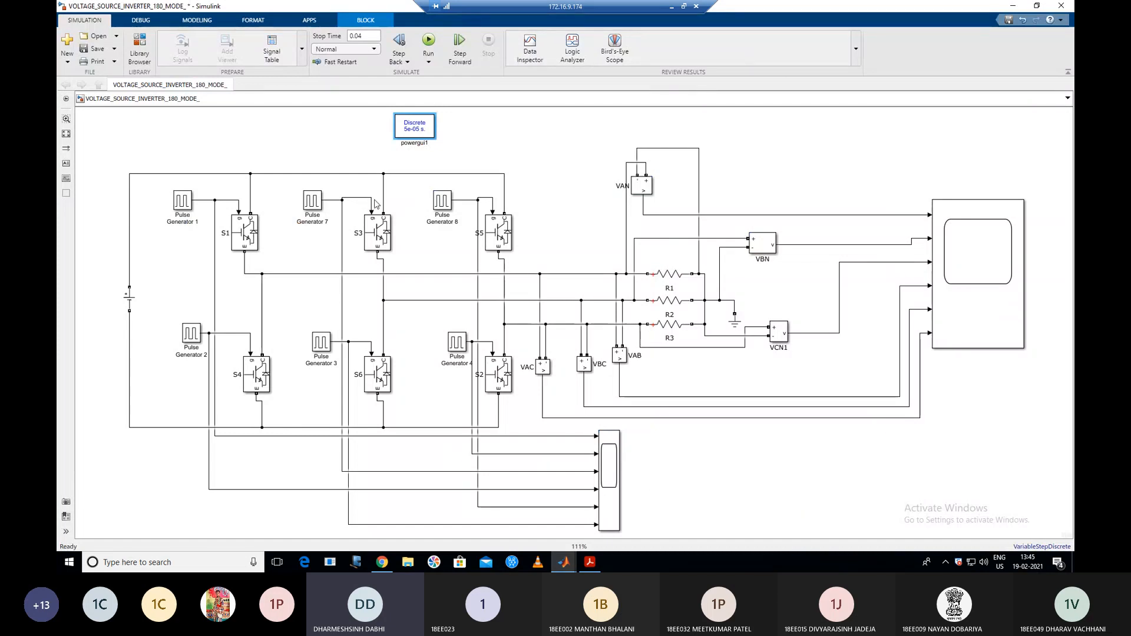
# Trace the gate signal line from Pulse Generator 7 to Scope1 and dismiss the connection hint.
pyautogui.click(610, 461)
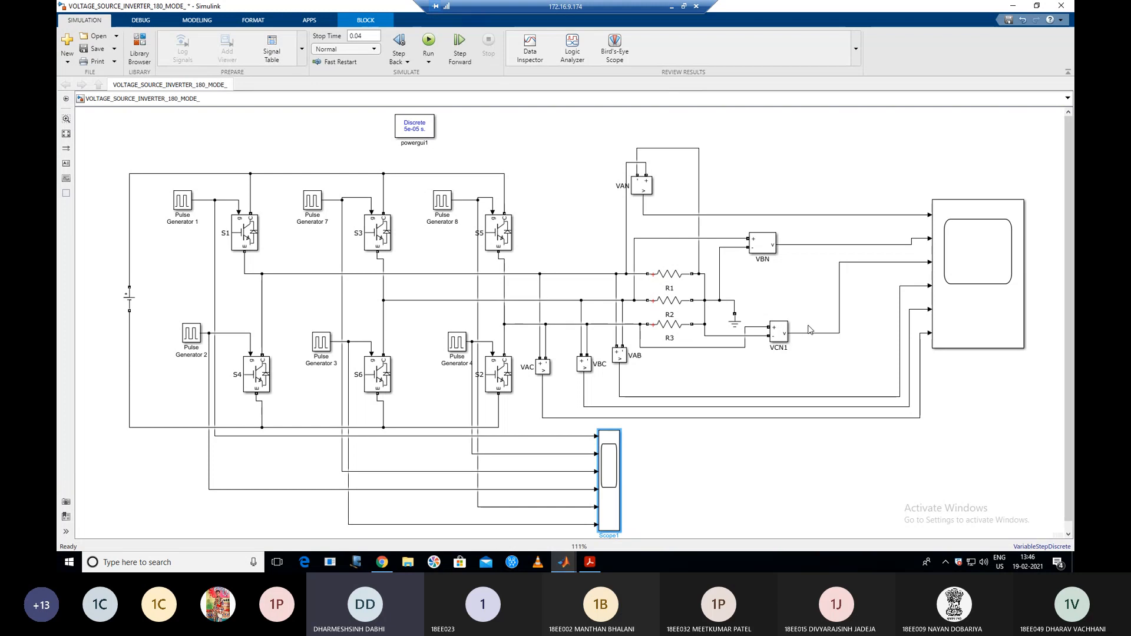
pyautogui.click(403, 471)
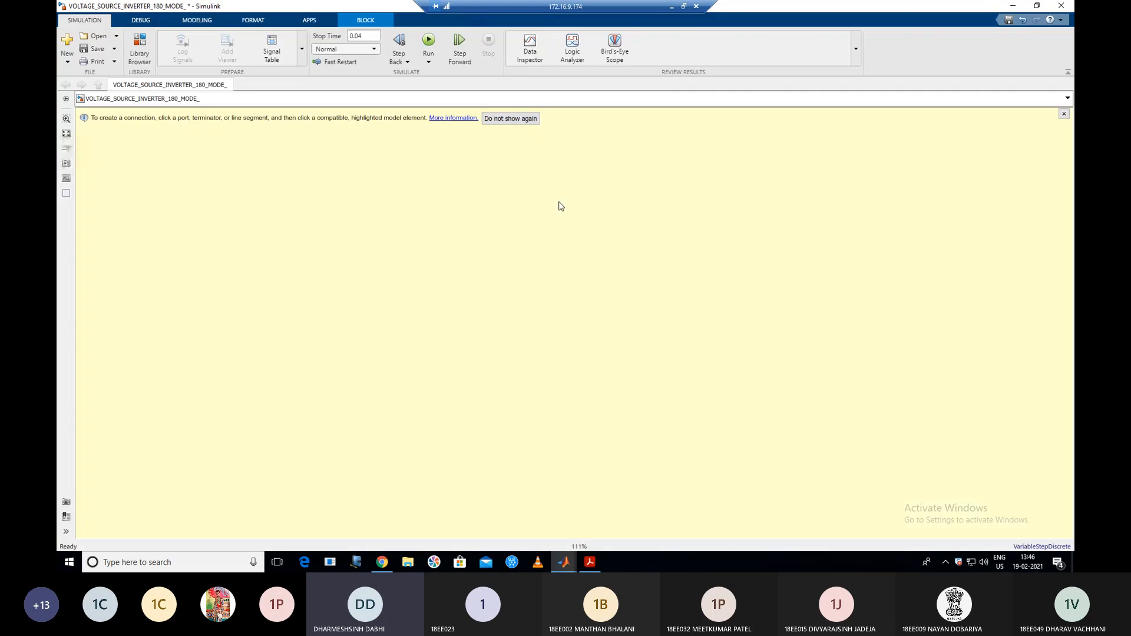
pyautogui.click(1063, 114)
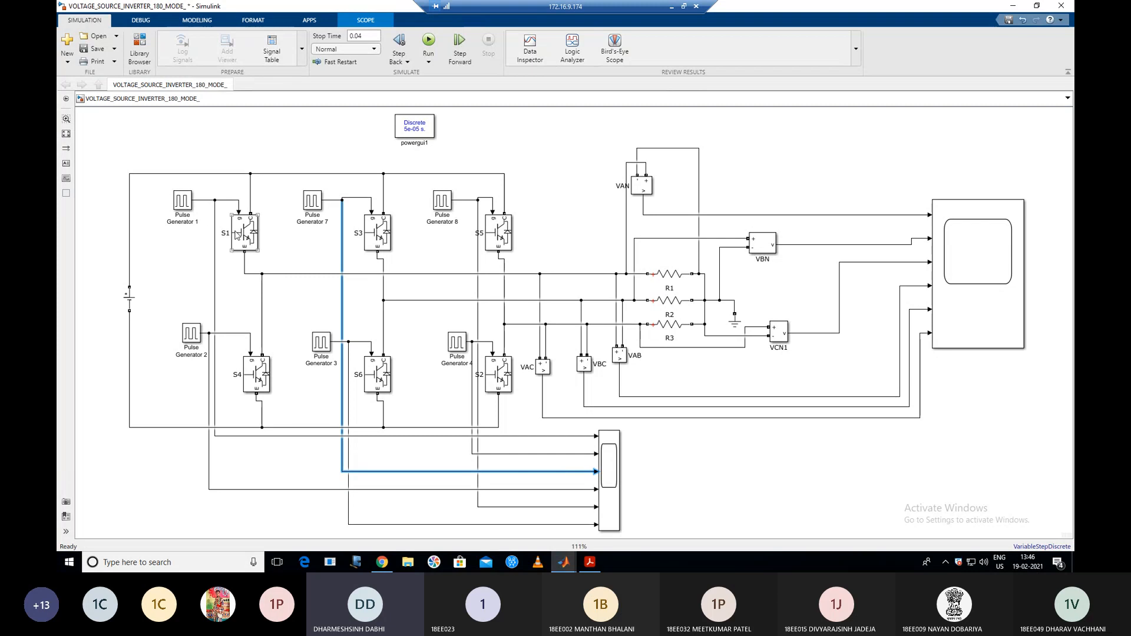
# Set the pulse width of Pulse Generator 1, which gates switch S1, to 100/3 percent of the period.
pyautogui.click(186, 206)
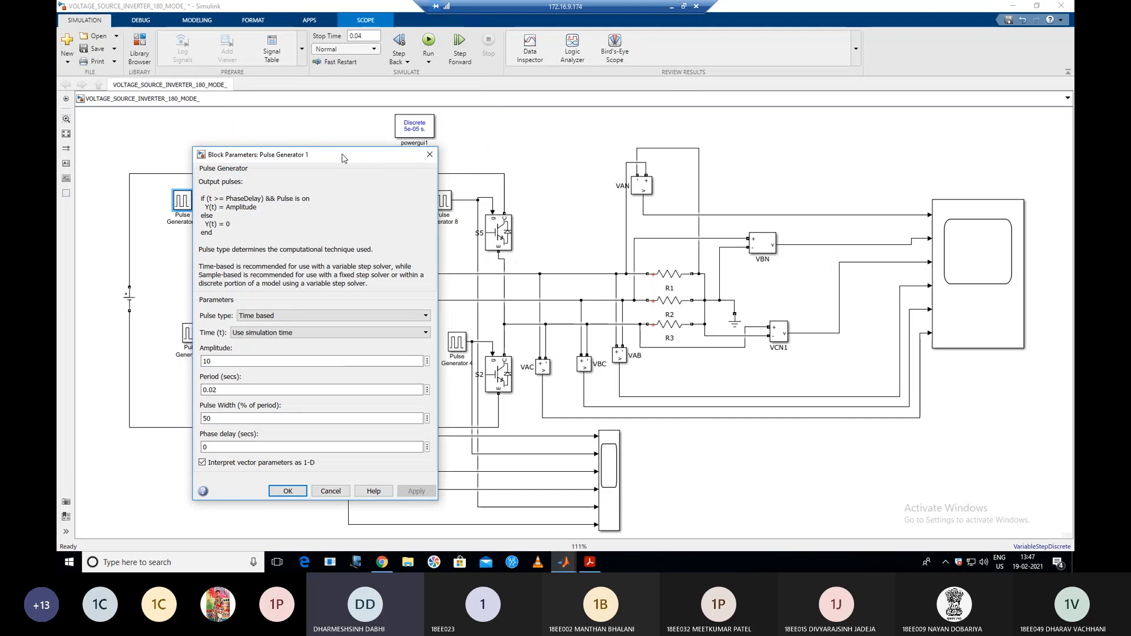
pyautogui.moveTo(342, 155); pyautogui.dragTo(436, 83)
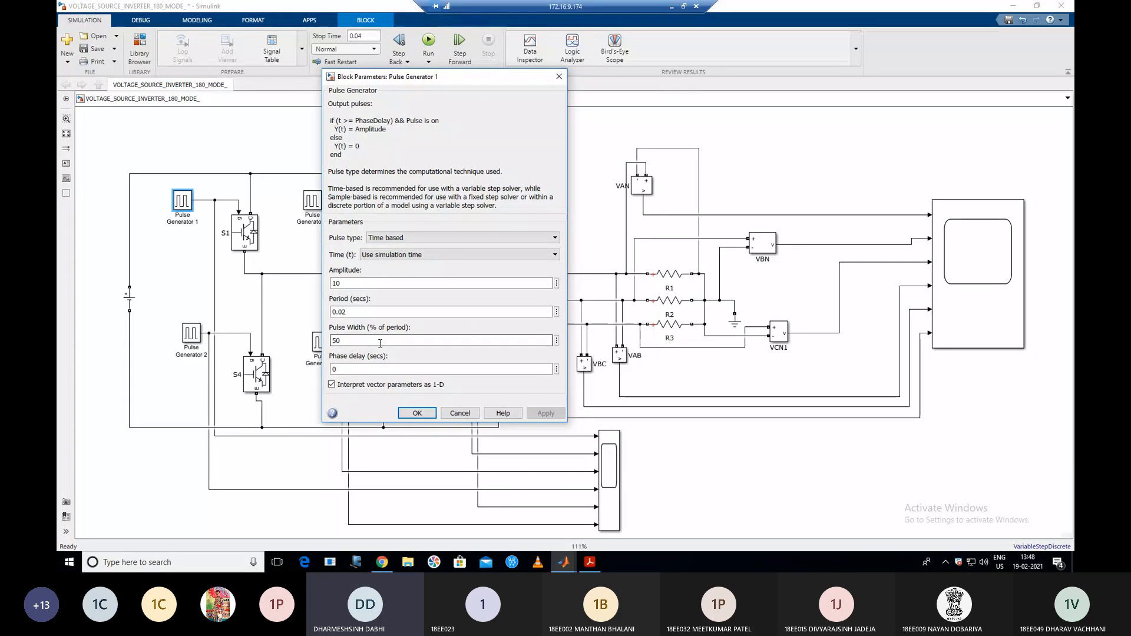
pyautogui.click(344, 368)
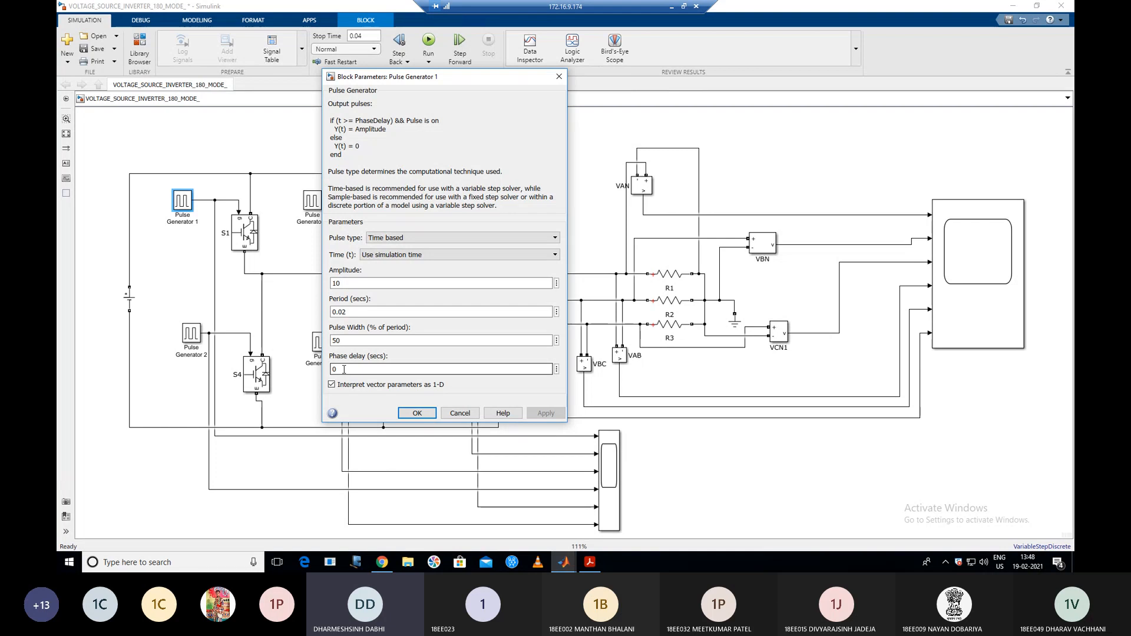
pyautogui.click(345, 339)
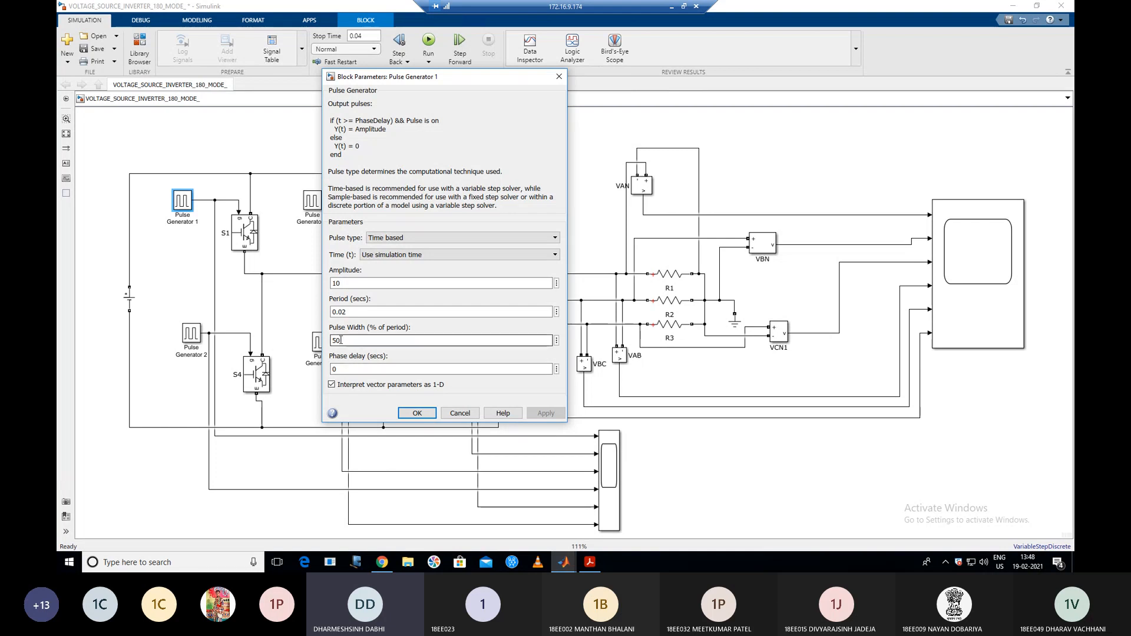
pyautogui.doubleClick(342, 340)
pyautogui.write('100')
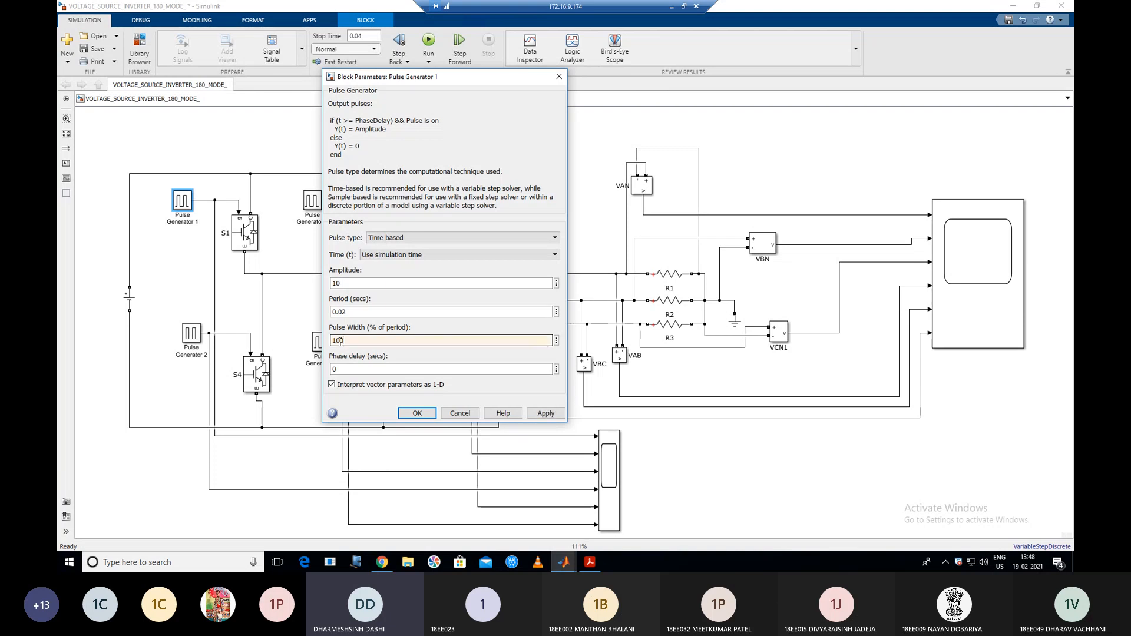
pyautogui.write('/3')
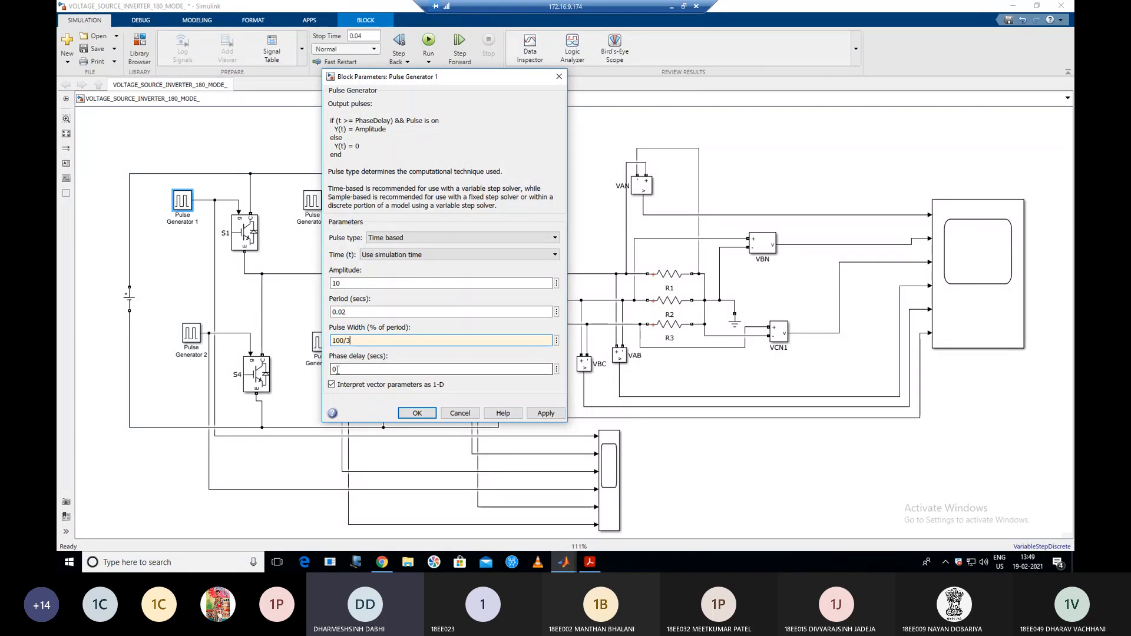
pyautogui.click(418, 415)
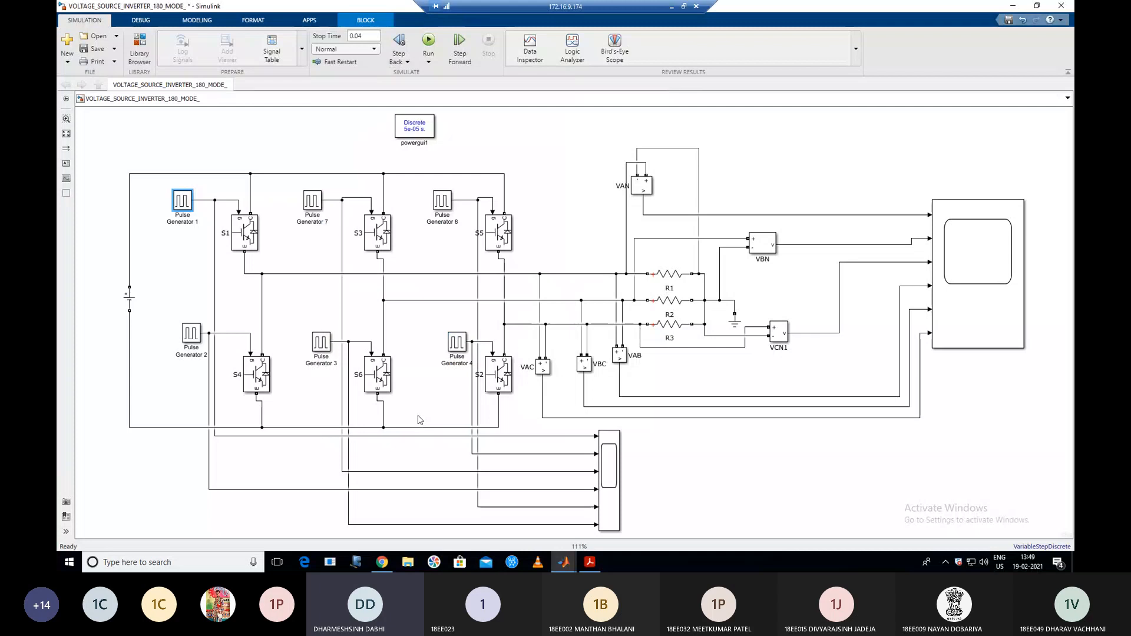
# Set the pulse width of Pulse Generator 4, which gates switch S2, to 100/3 percent of the period.
pyautogui.doubleClick(457, 342)
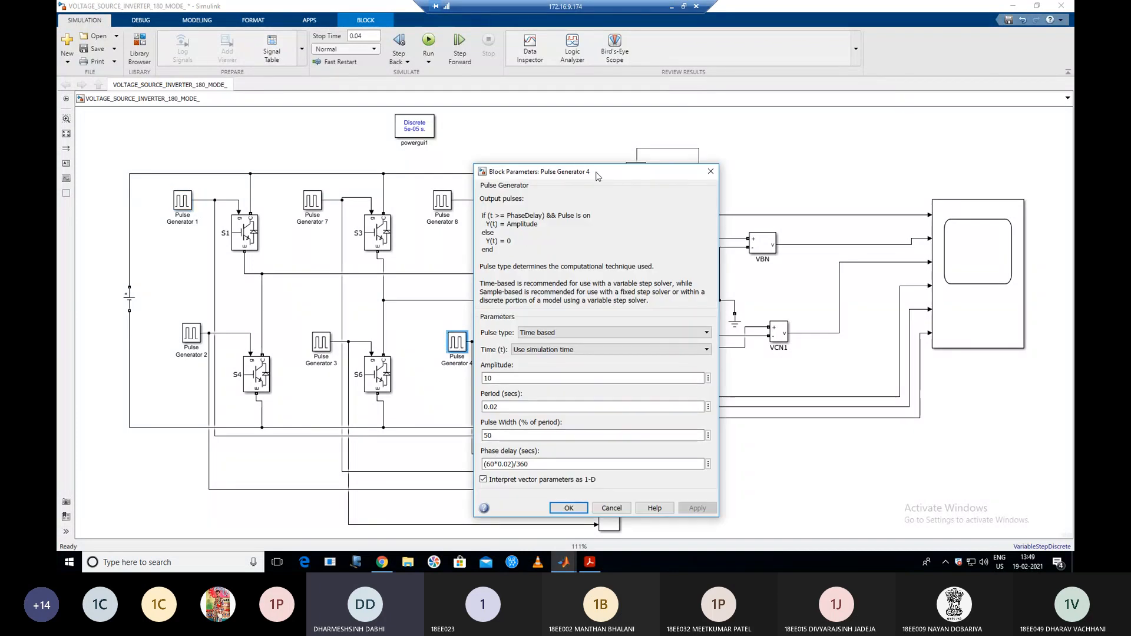
pyautogui.moveTo(578, 172); pyautogui.dragTo(494, 95)
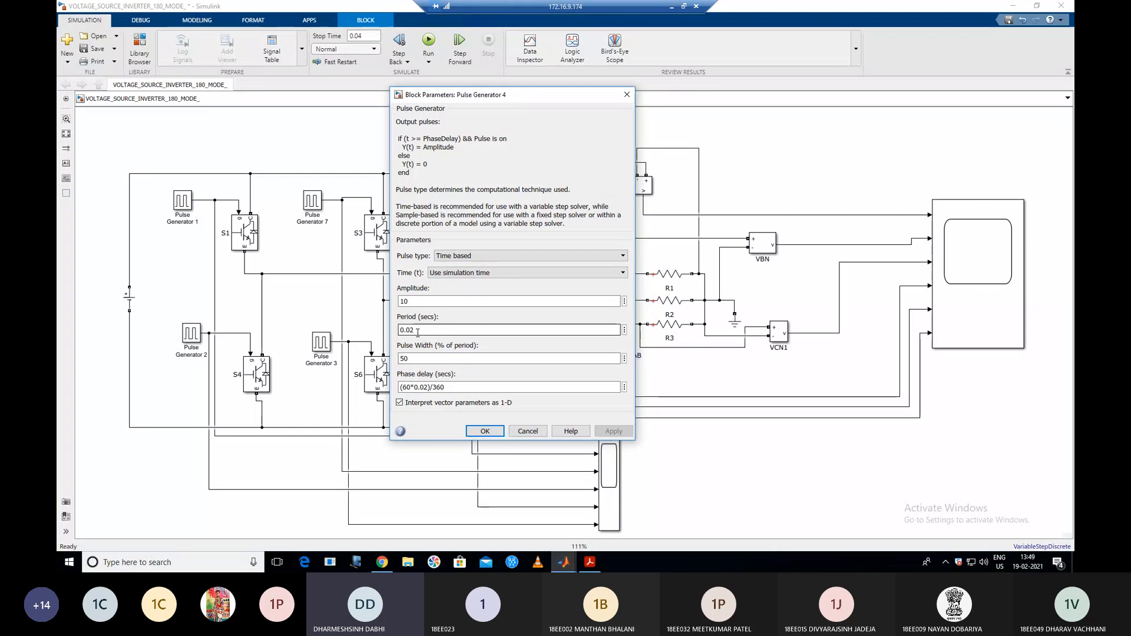
pyautogui.doubleClick(406, 359)
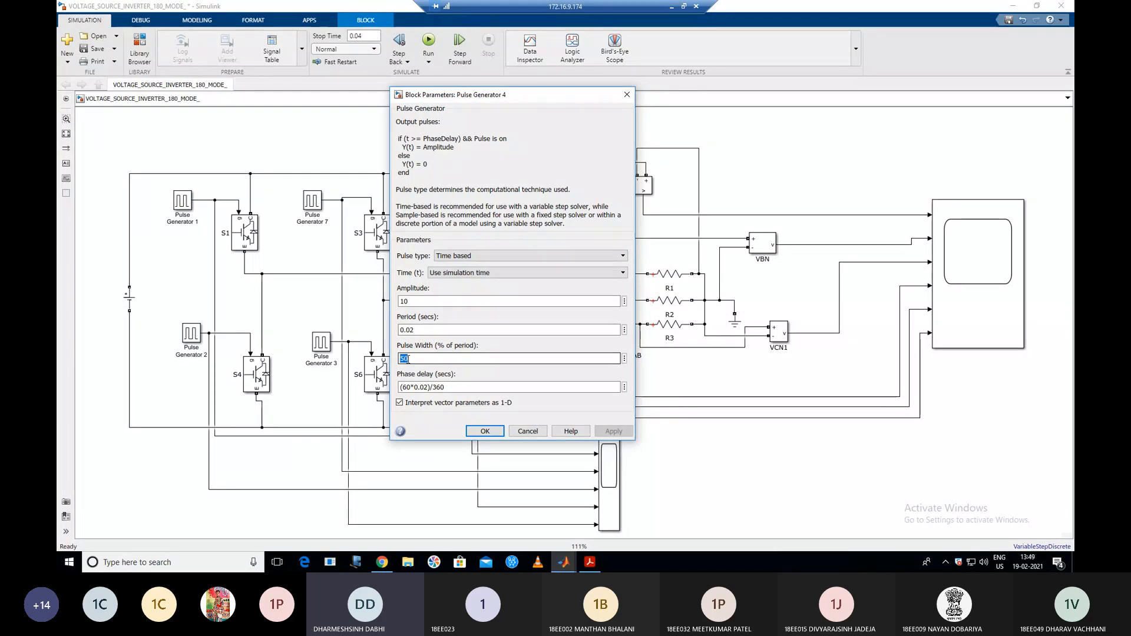
pyautogui.write('100/3')
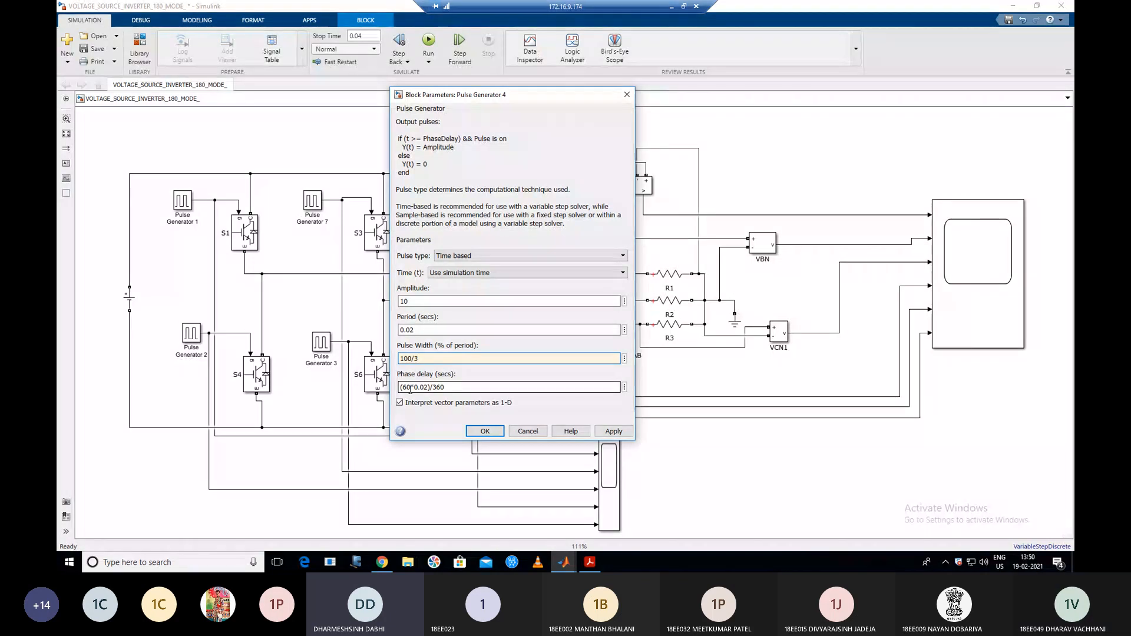
pyautogui.click(485, 432)
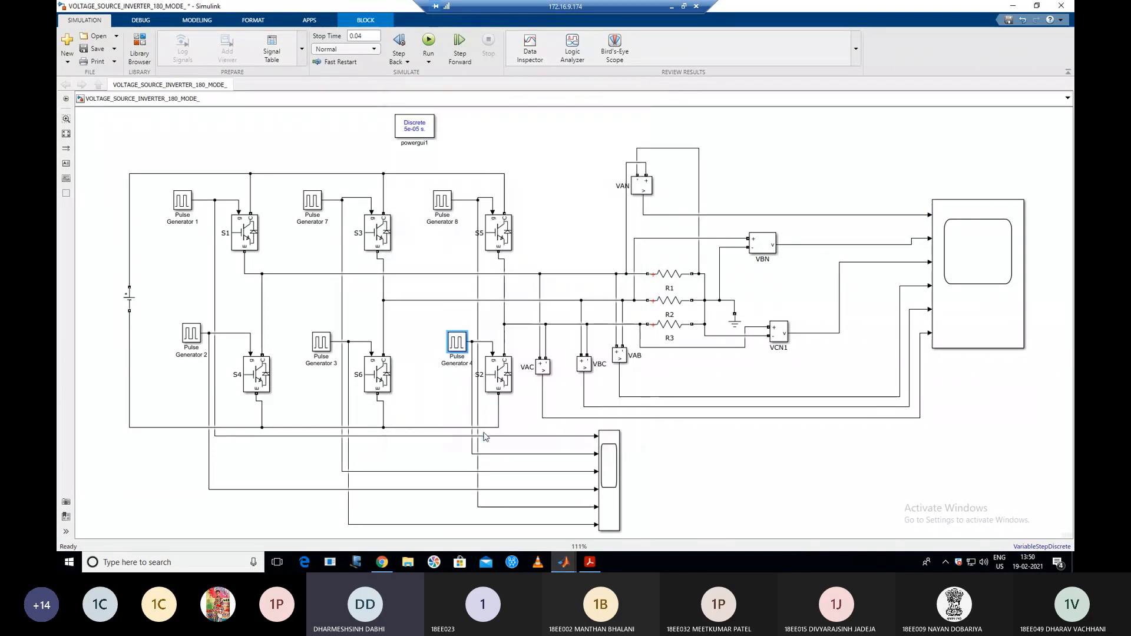
# Review the pulse width and phase delay parameters of Pulse Generator 1 and Pulse Generator 4.
pyautogui.doubleClick(180, 201)
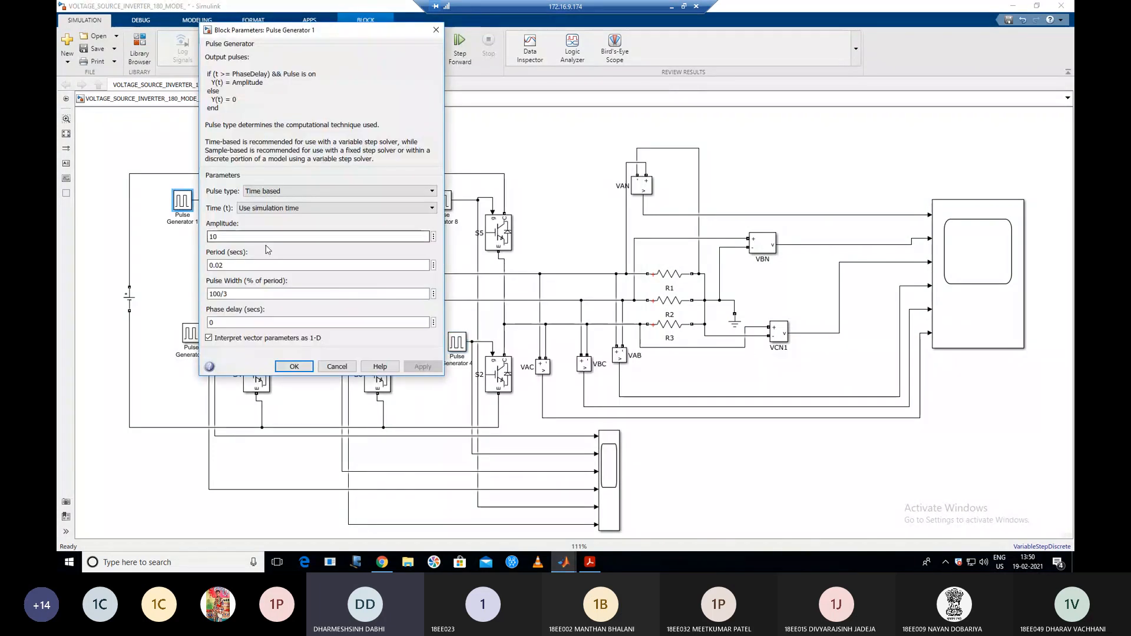
pyautogui.click(296, 367)
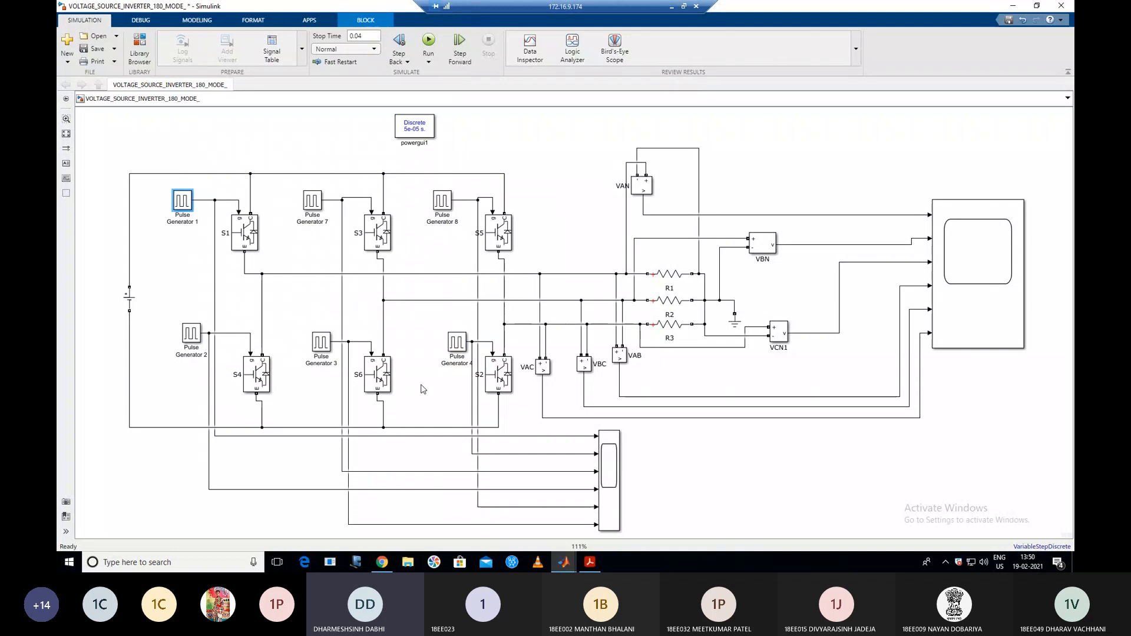
pyautogui.doubleClick(459, 343)
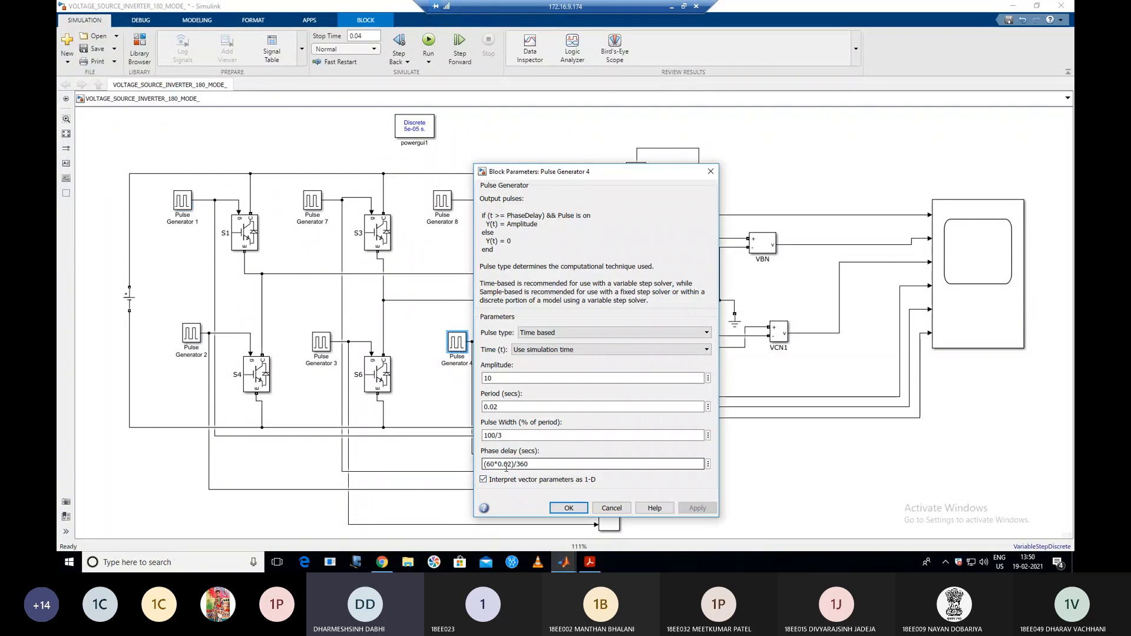
pyautogui.click(567, 507)
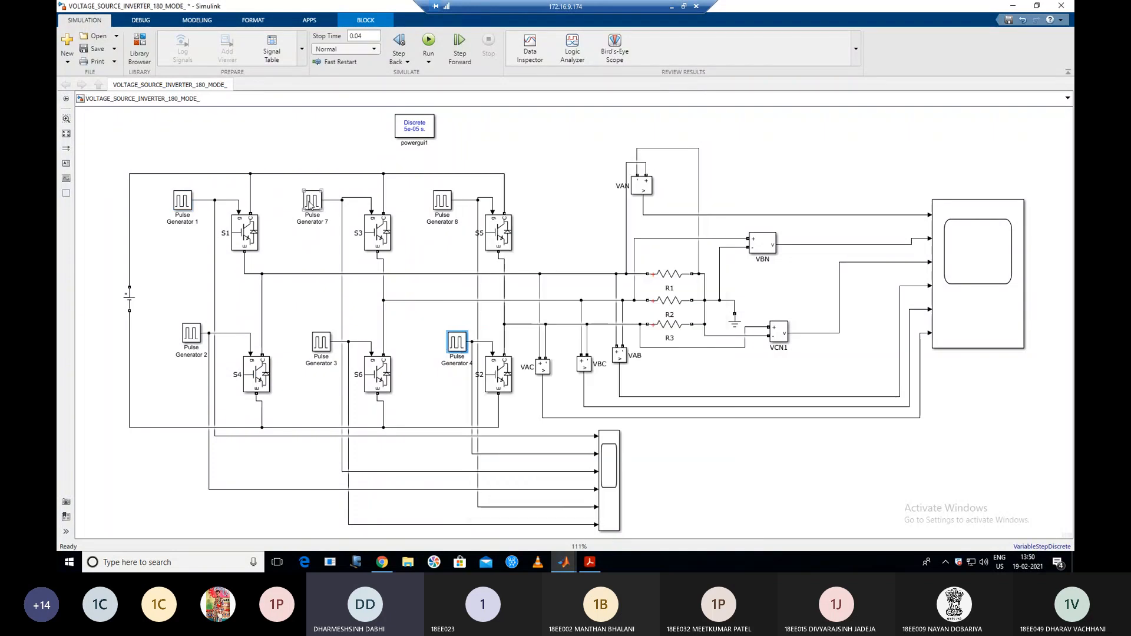
# Set the pulse width of Pulse Generator 7, which gates switch S3, to 100/3 percent of the period.
pyautogui.doubleClick(318, 204)
pyautogui.doubleClick(354, 295)
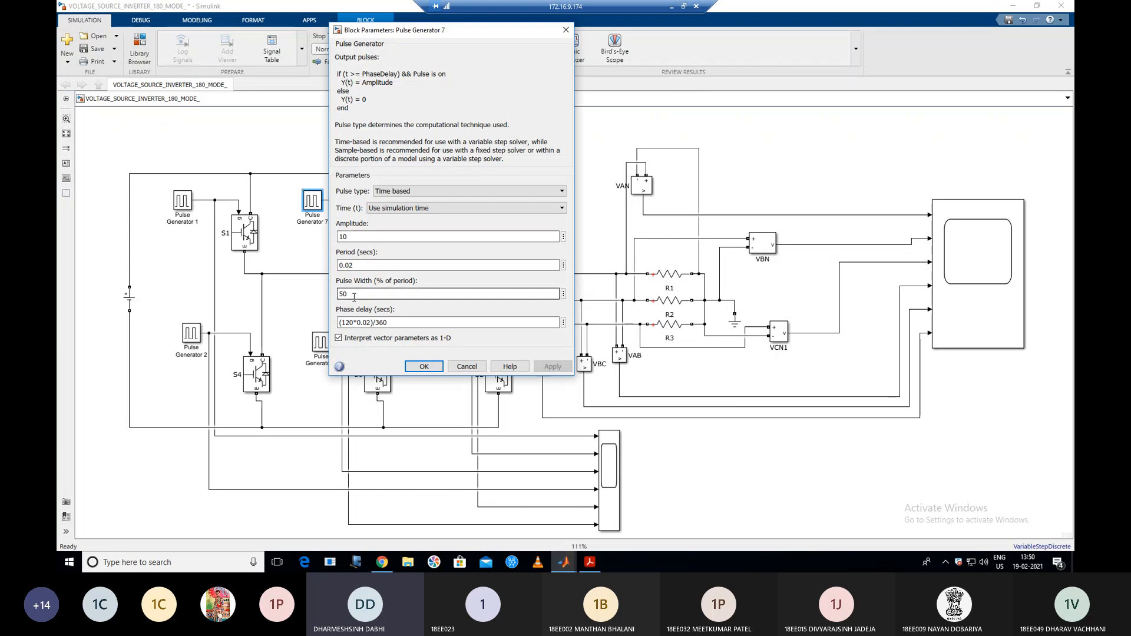
pyautogui.write('100')
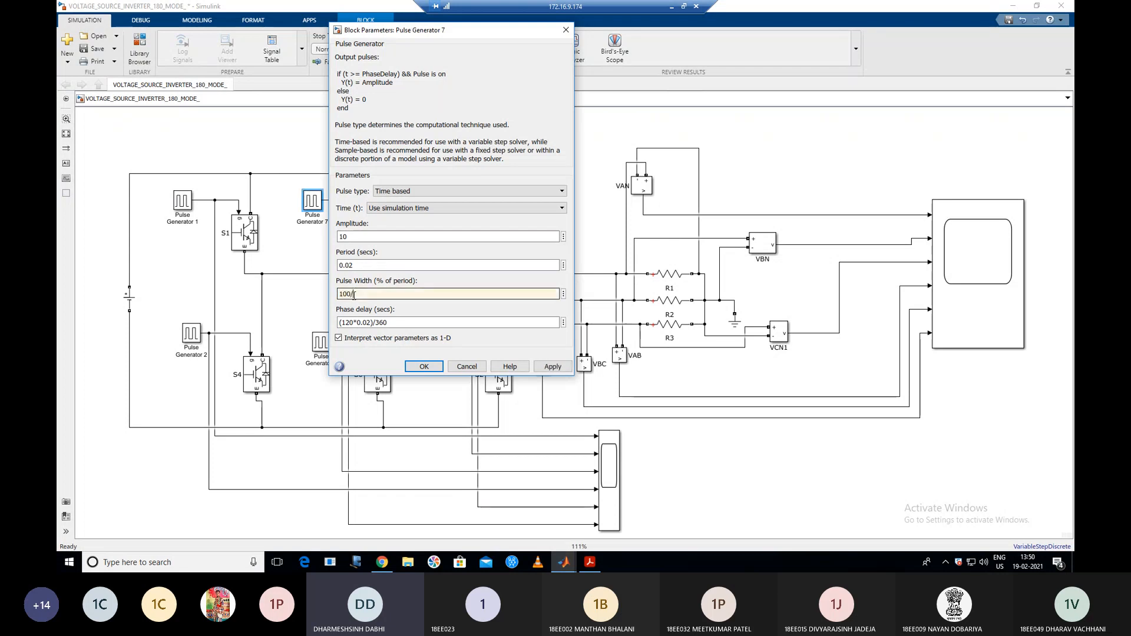
pyautogui.write('/3')
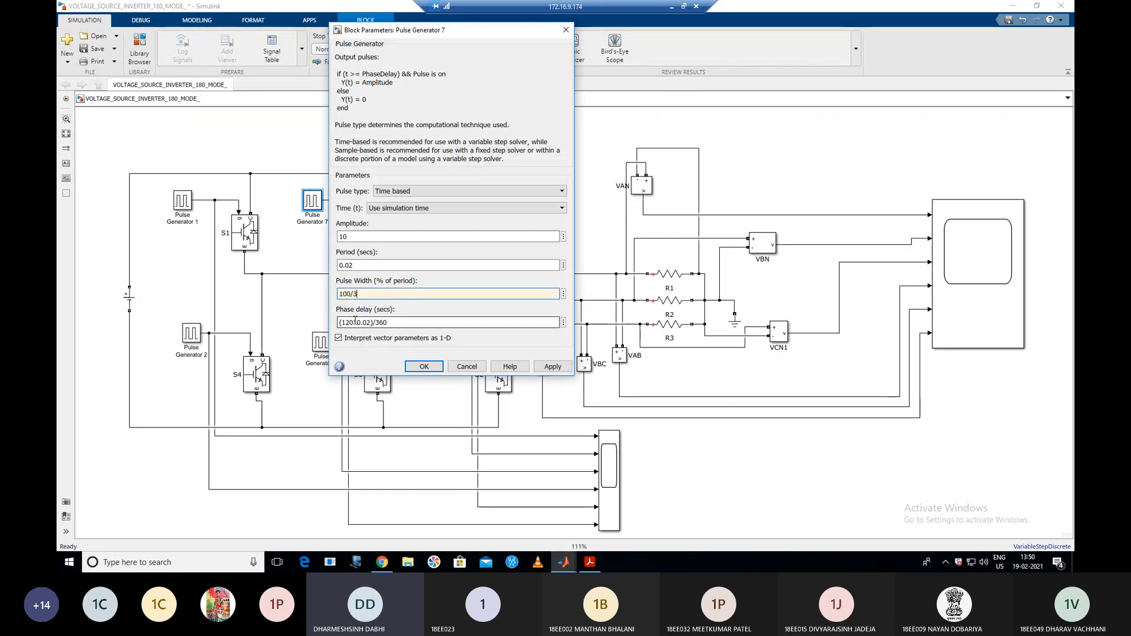
pyautogui.click(423, 367)
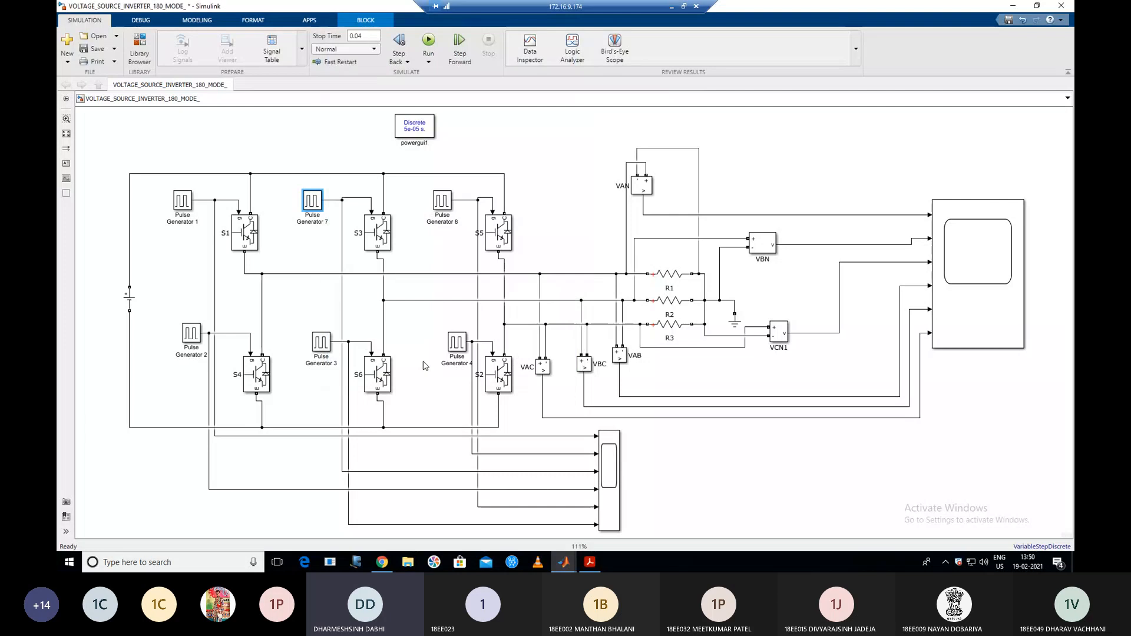
# Set the pulse width of Pulse Generator 2, which gates switch S4, to 100/3 percent of the period.
pyautogui.doubleClick(192, 333)
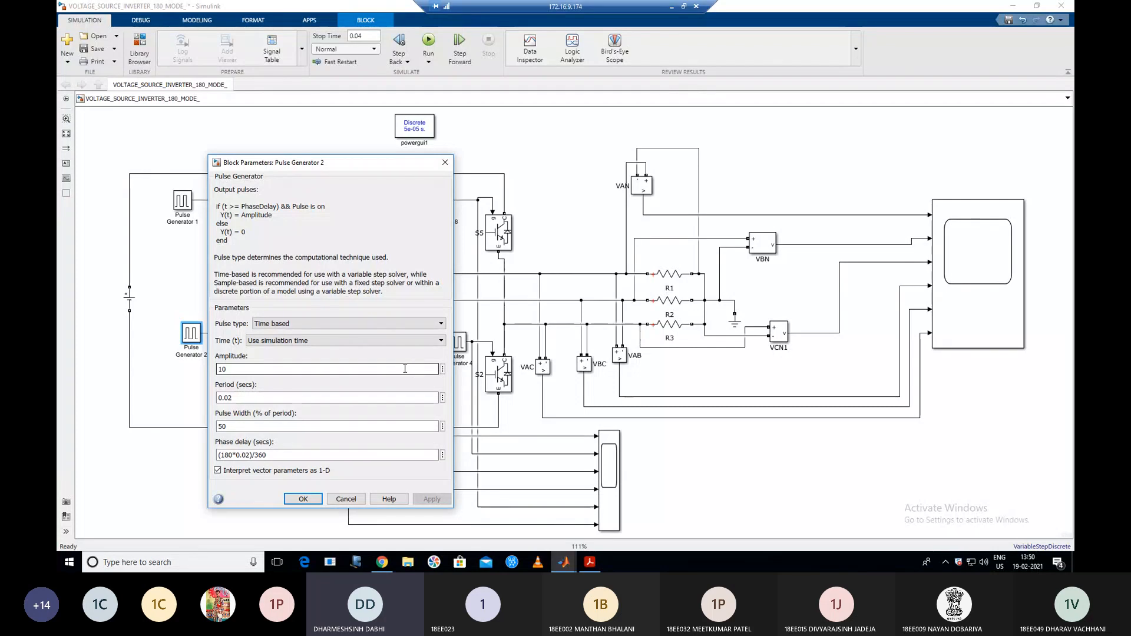
pyautogui.doubleClick(219, 426)
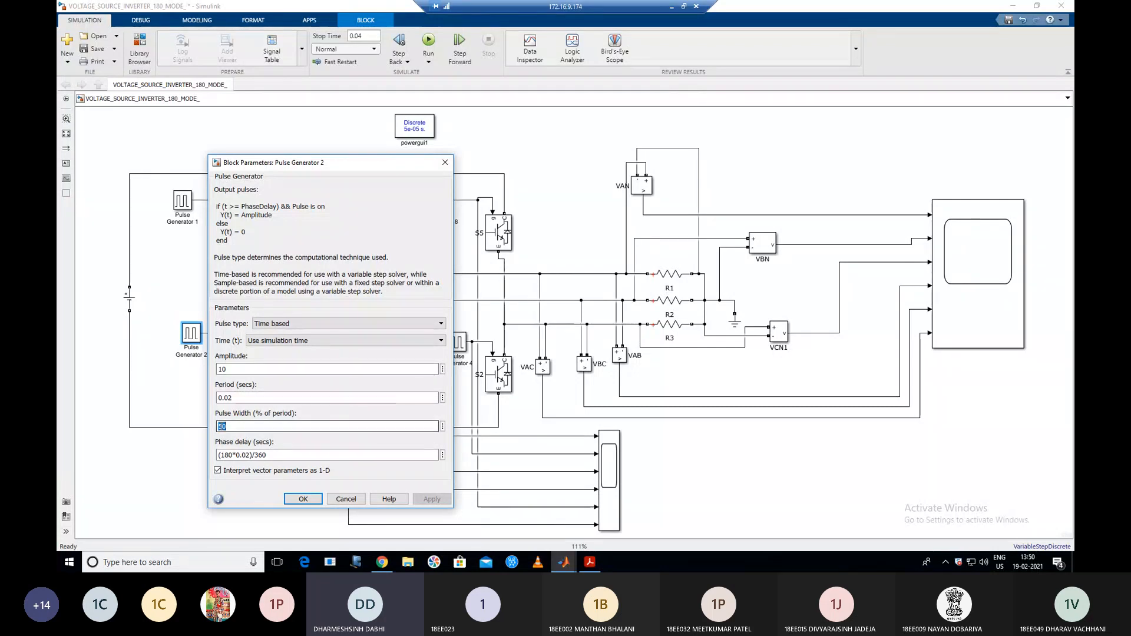
pyautogui.write('100')
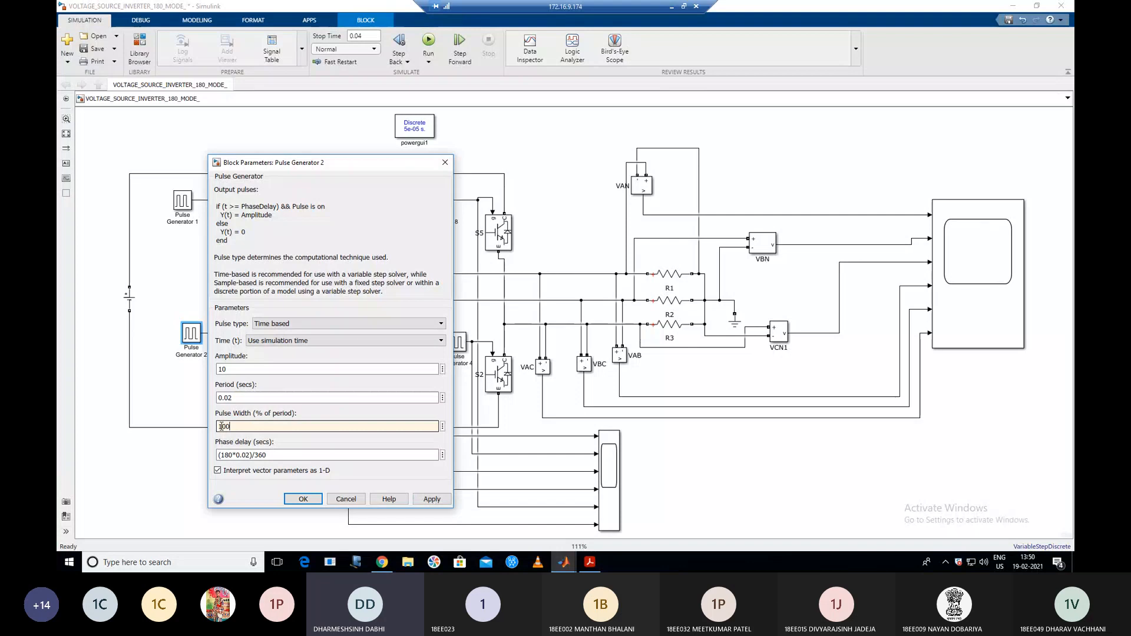
pyautogui.write('/3')
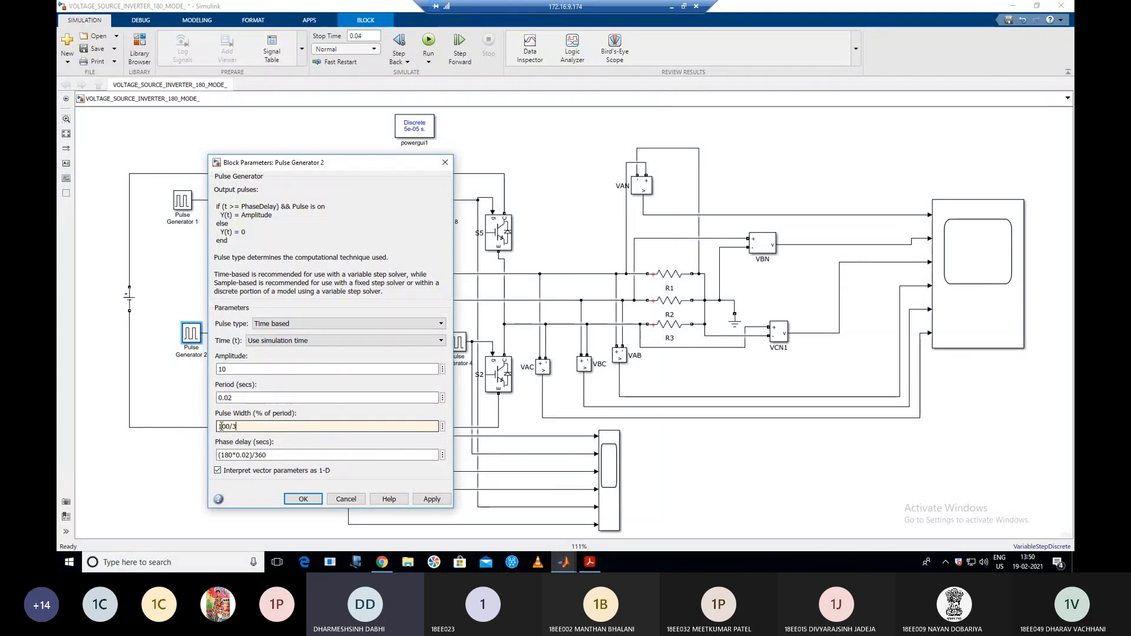
pyautogui.click(296, 500)
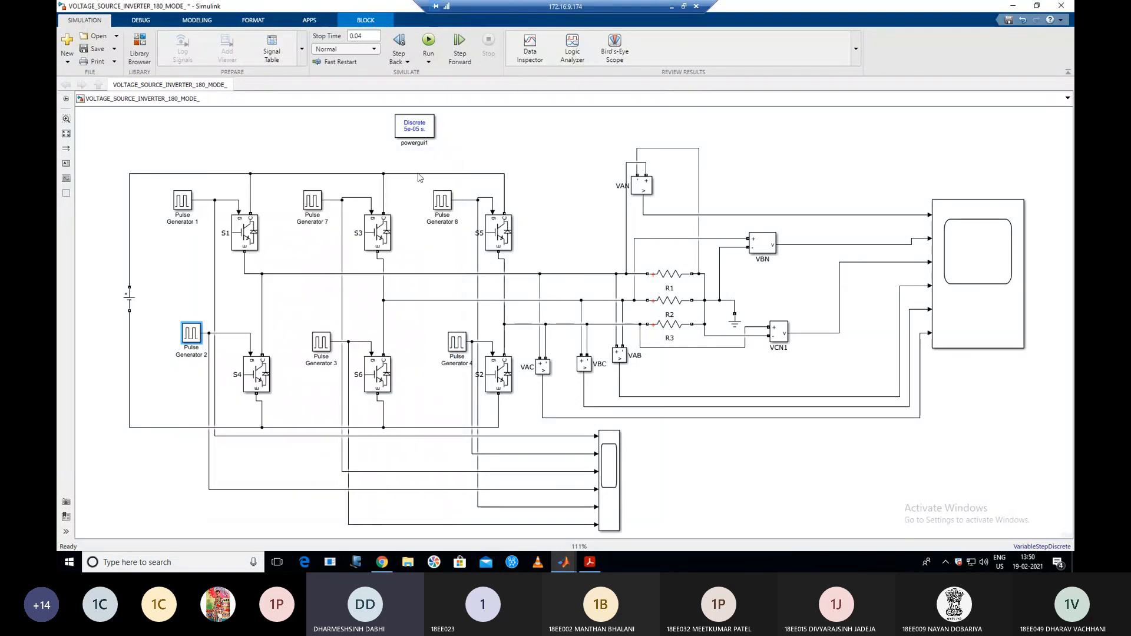
# Set the phase delay of Pulse Generator 8, which gates switch S5, to (240*0.02)/360 seconds.
pyautogui.doubleClick(441, 202)
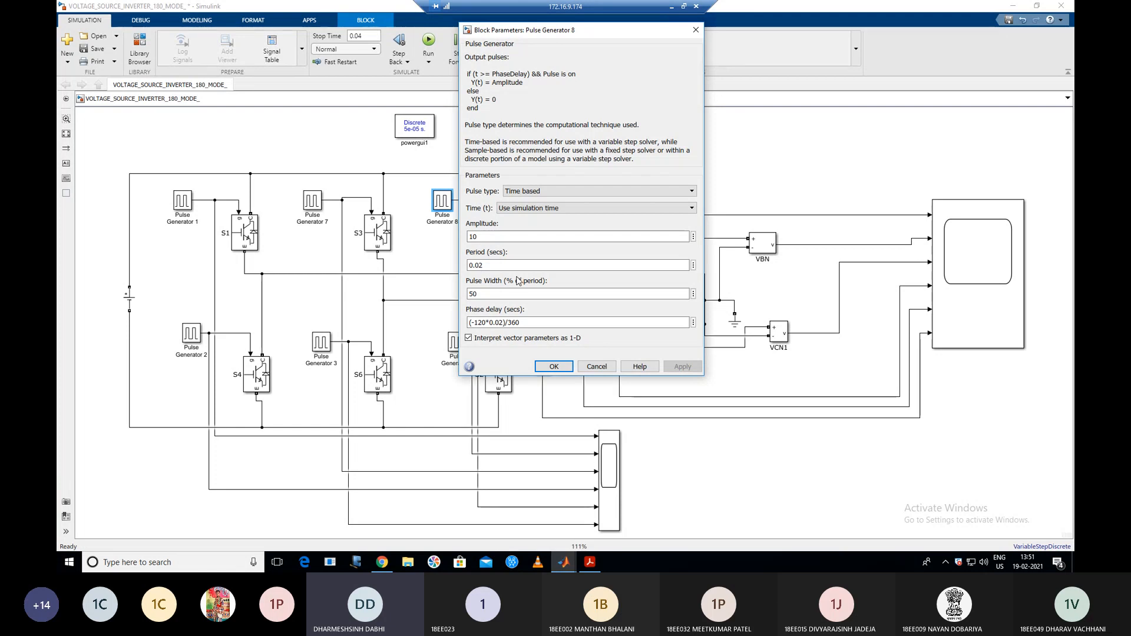
pyautogui.click(488, 322)
pyautogui.doubleClick(487, 322)
pyautogui.click(487, 322)
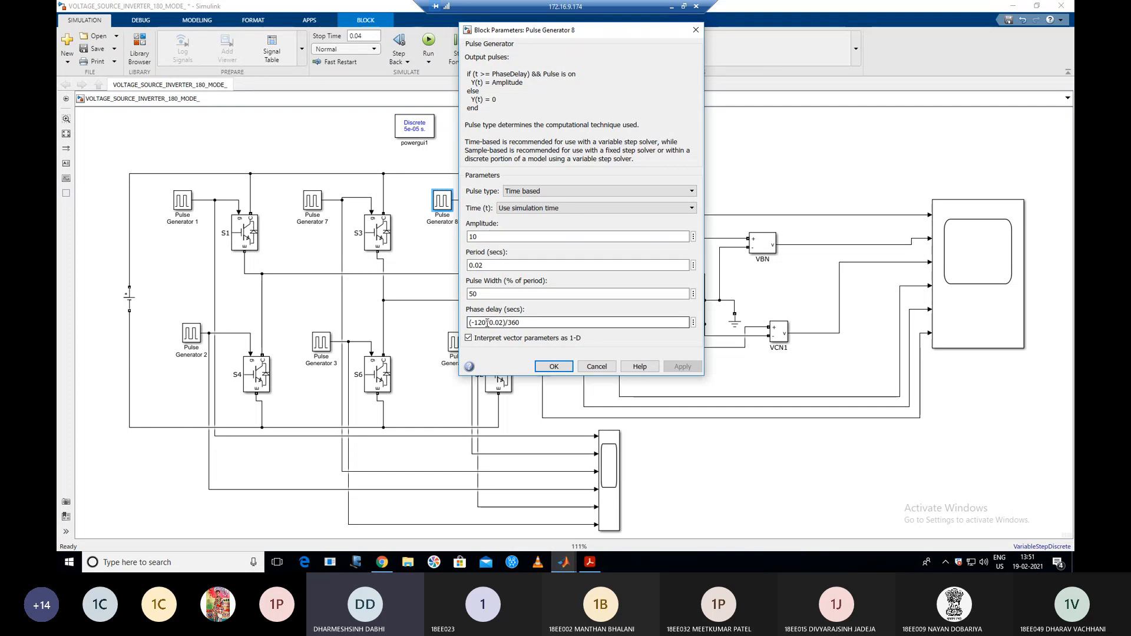
pyautogui.press('BackSpace')
pyautogui.press('BackSpace')
pyautogui.press('BackSpace')
pyautogui.press('BackSpace')
pyautogui.write('240')
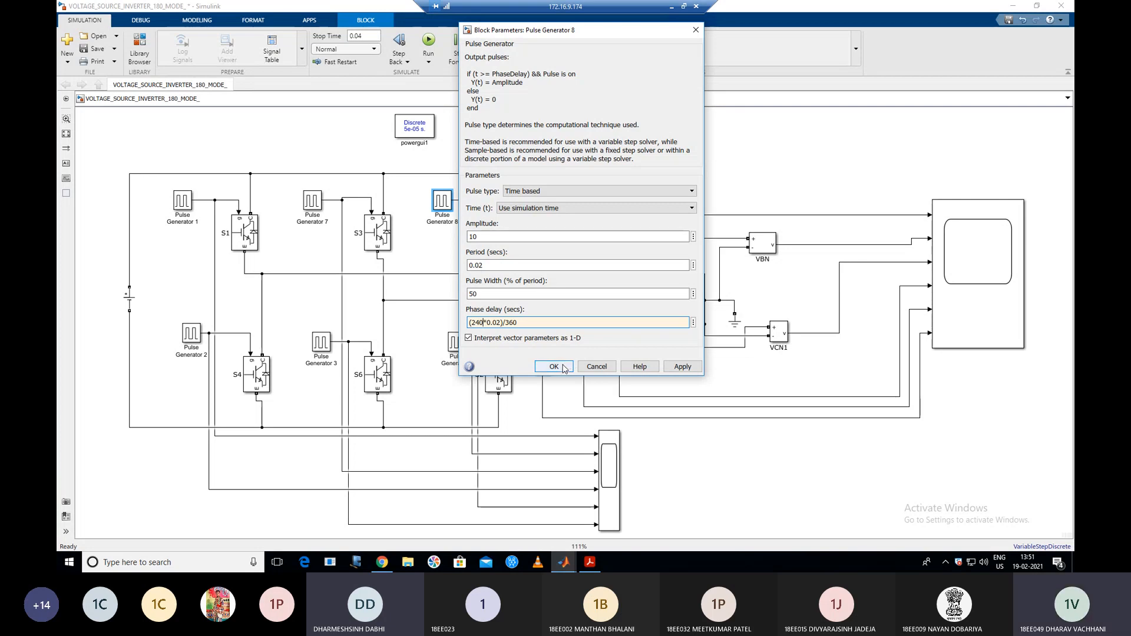
pyautogui.click(554, 367)
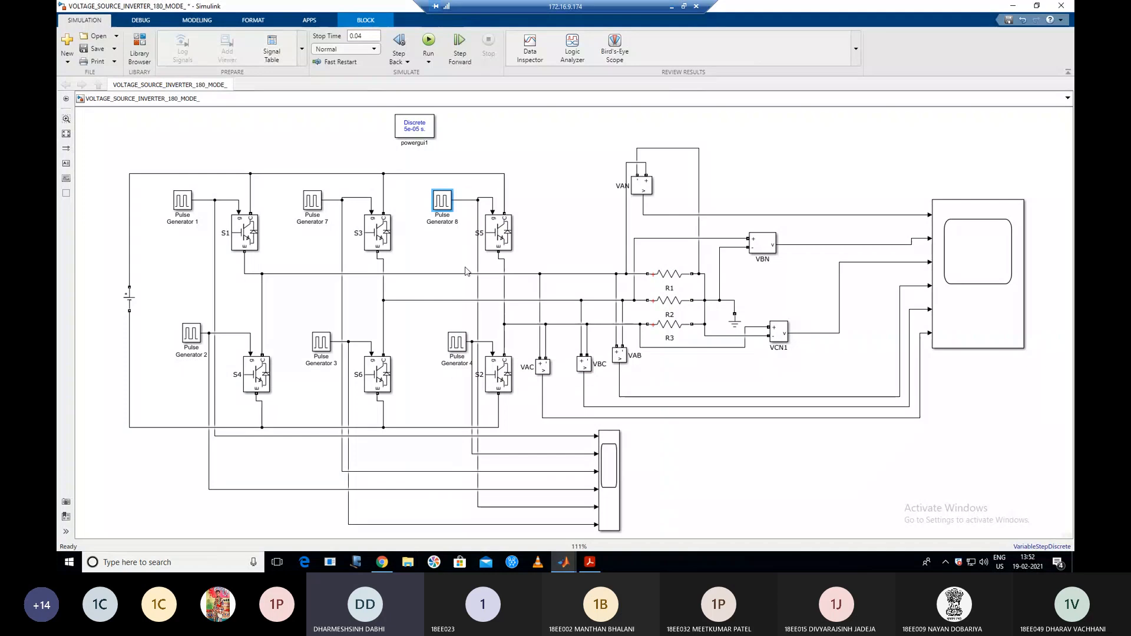
# Set the pulse width of Pulse Generator 3, which gates switch S6, to 100/3 percent of the period.
pyautogui.doubleClick(323, 347)
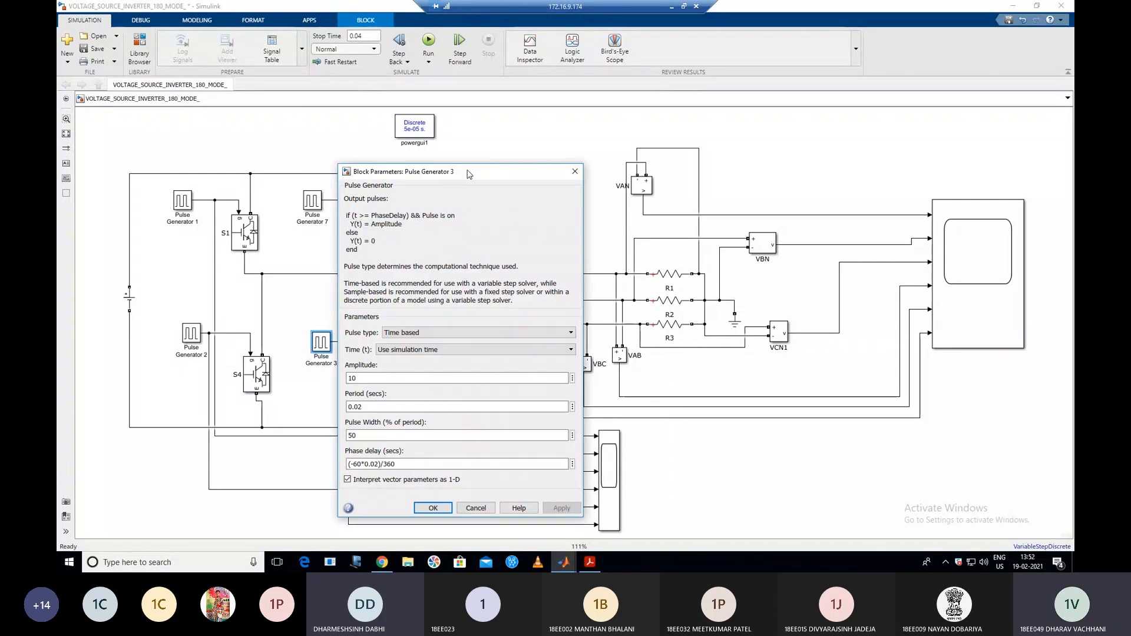
pyautogui.moveTo(474, 168); pyautogui.dragTo(475, 104)
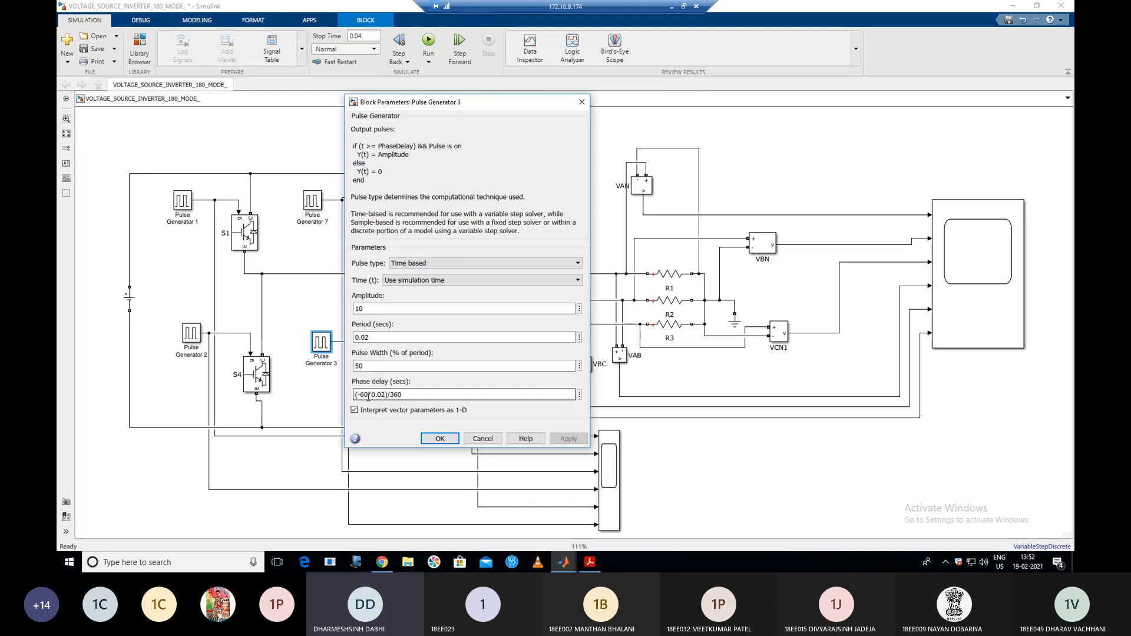
pyautogui.doubleClick(364, 366)
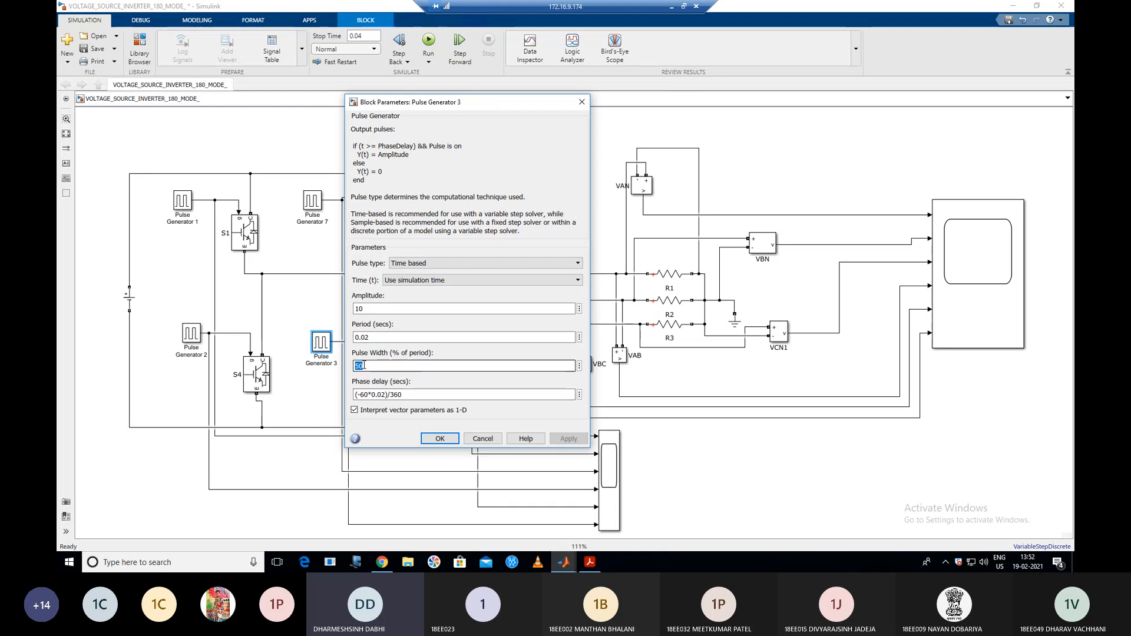
pyautogui.write('100')
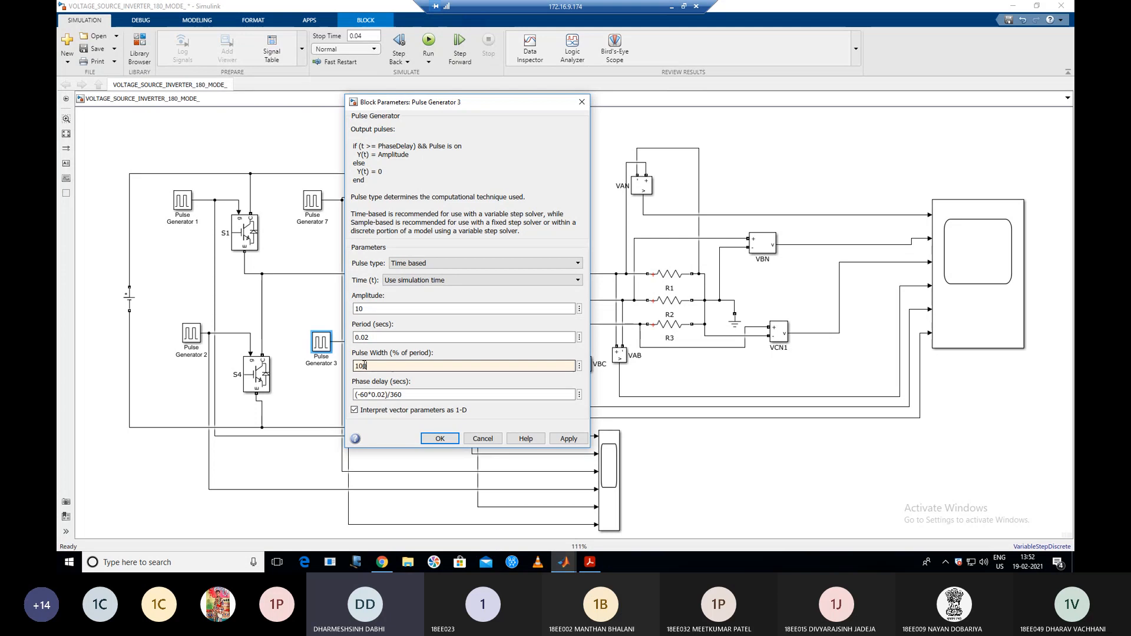
pyautogui.write('-')
pyautogui.write('/3')
pyautogui.click(439, 438)
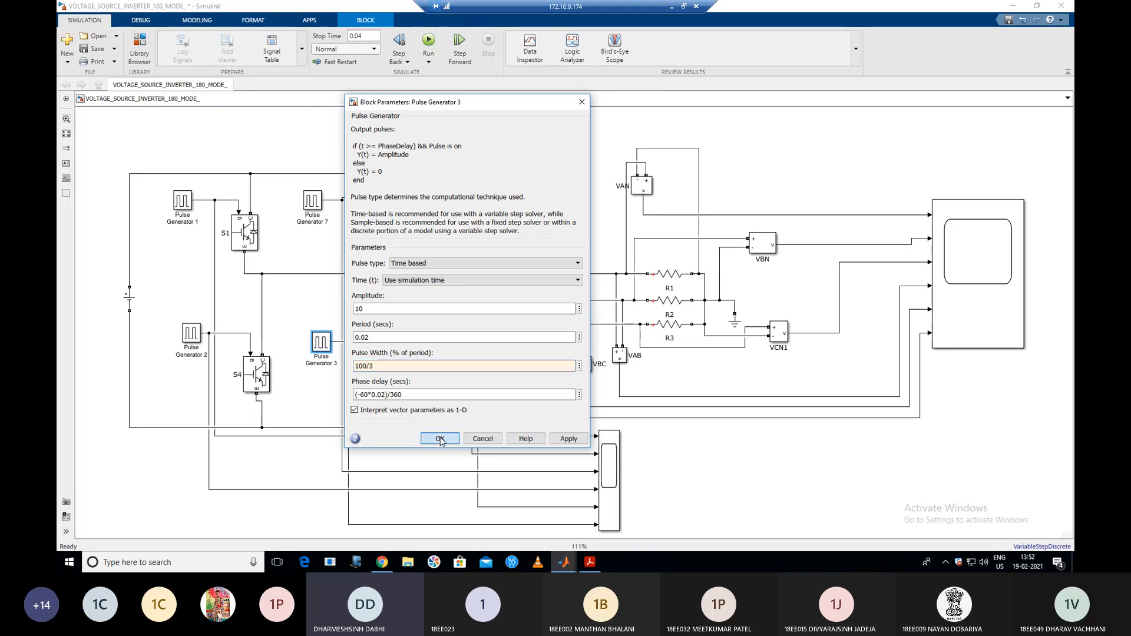
# Set the pulse width of Pulse Generator 8, which gates switch S5, to 100/3 percent of the period.
pyautogui.doubleClick(445, 202)
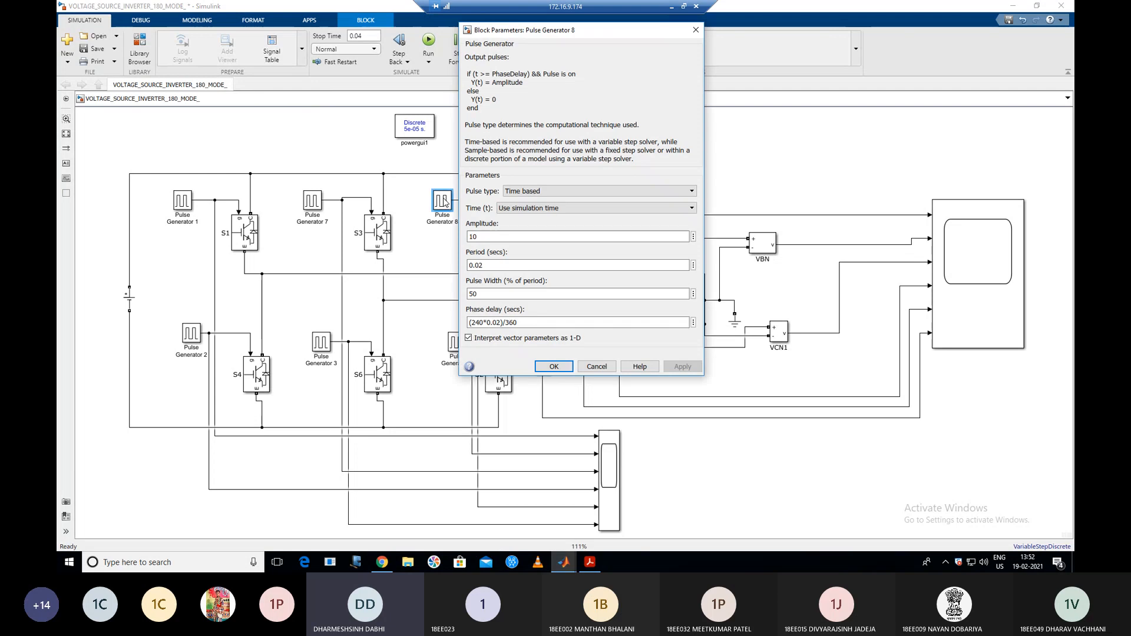
pyautogui.doubleClick(474, 293)
pyautogui.write('100/3')
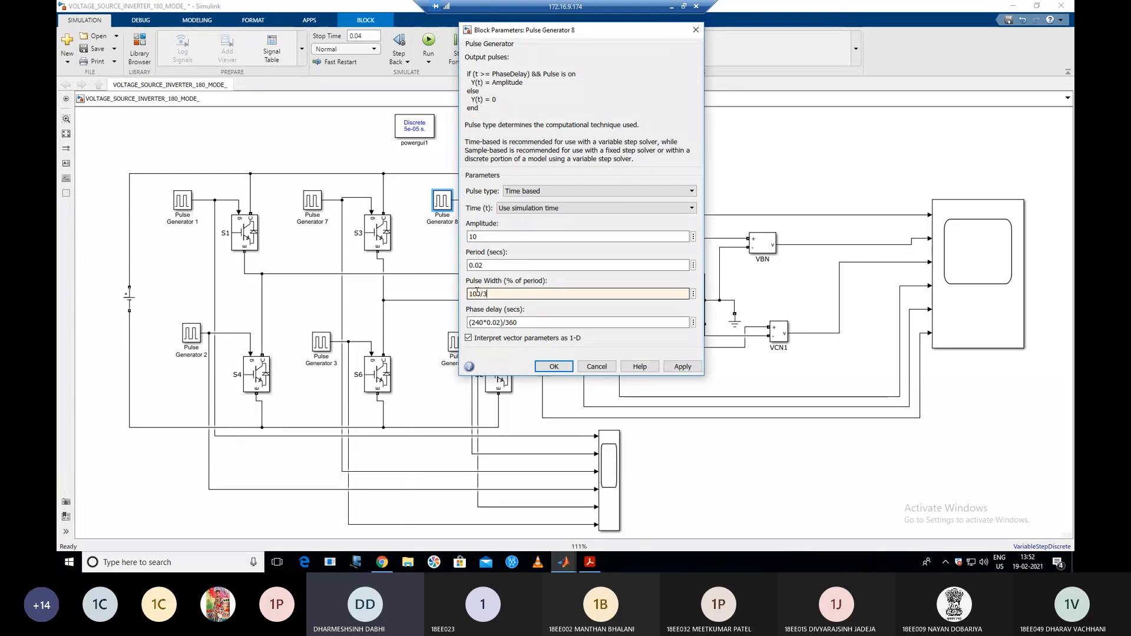
pyautogui.click(557, 367)
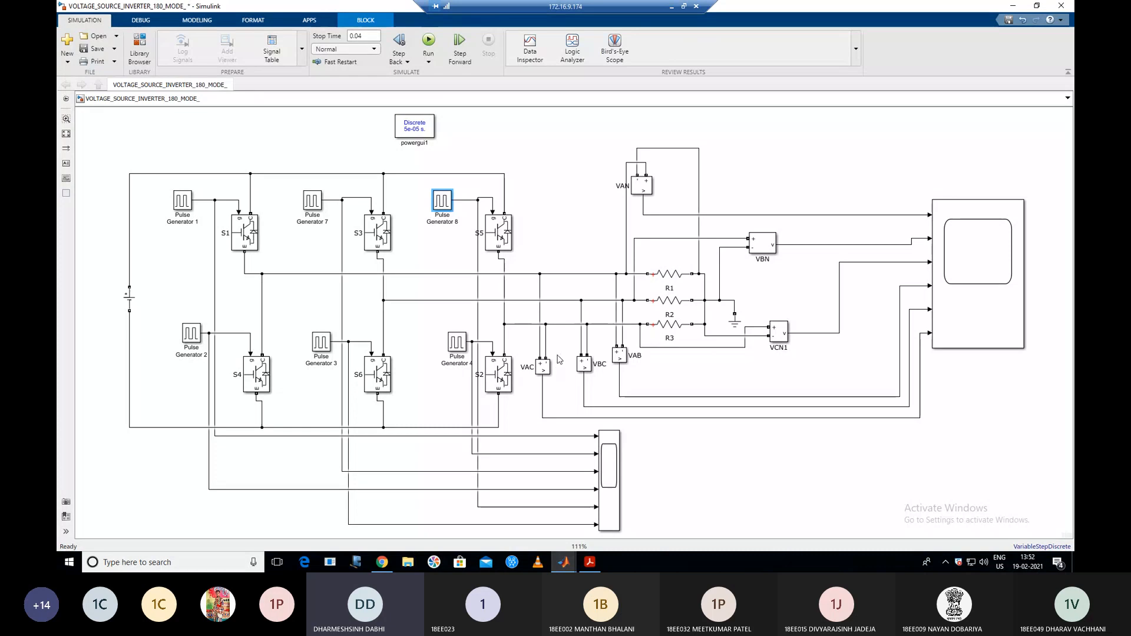
# Check the pulse width and phase delay parameters of Pulse Generator 2.
pyautogui.doubleClick(191, 333)
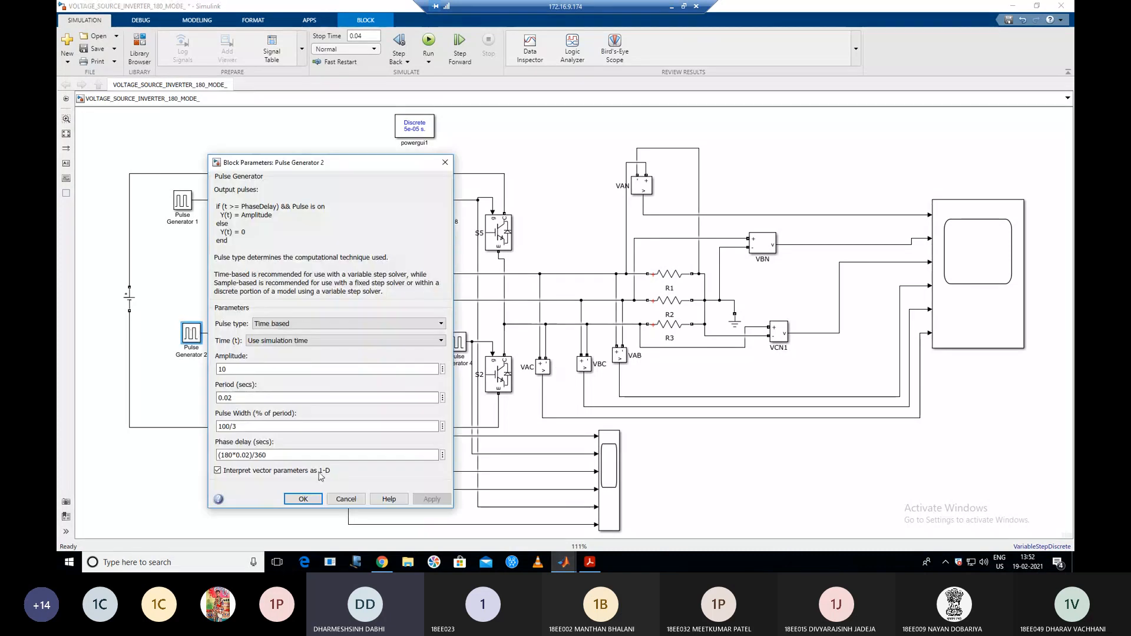
pyautogui.click(303, 499)
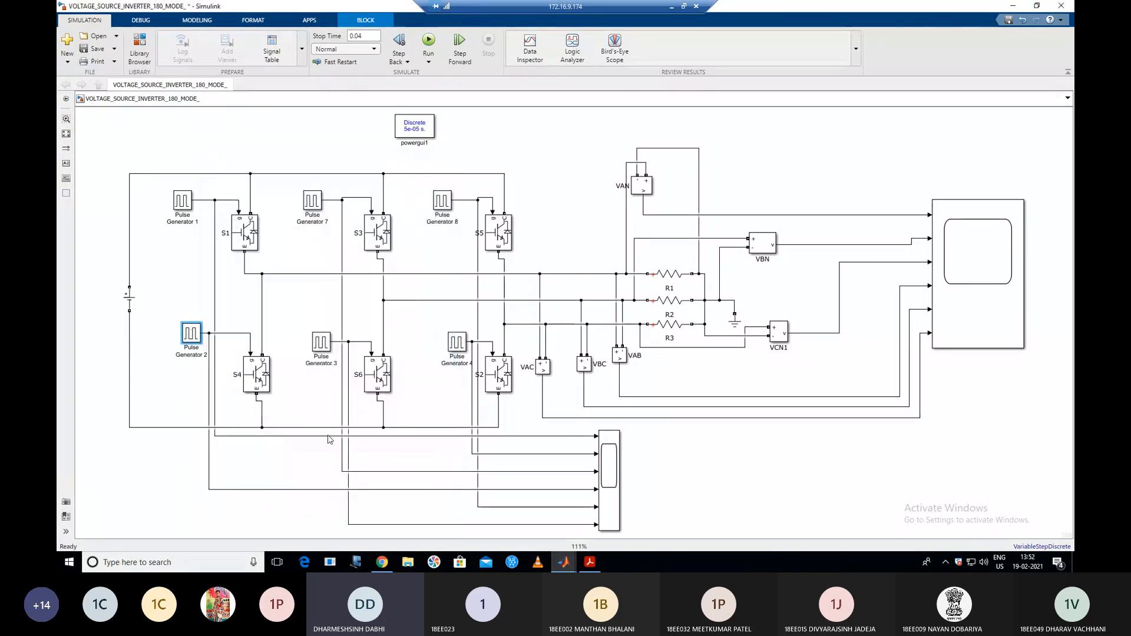
pyautogui.click(738, 459)
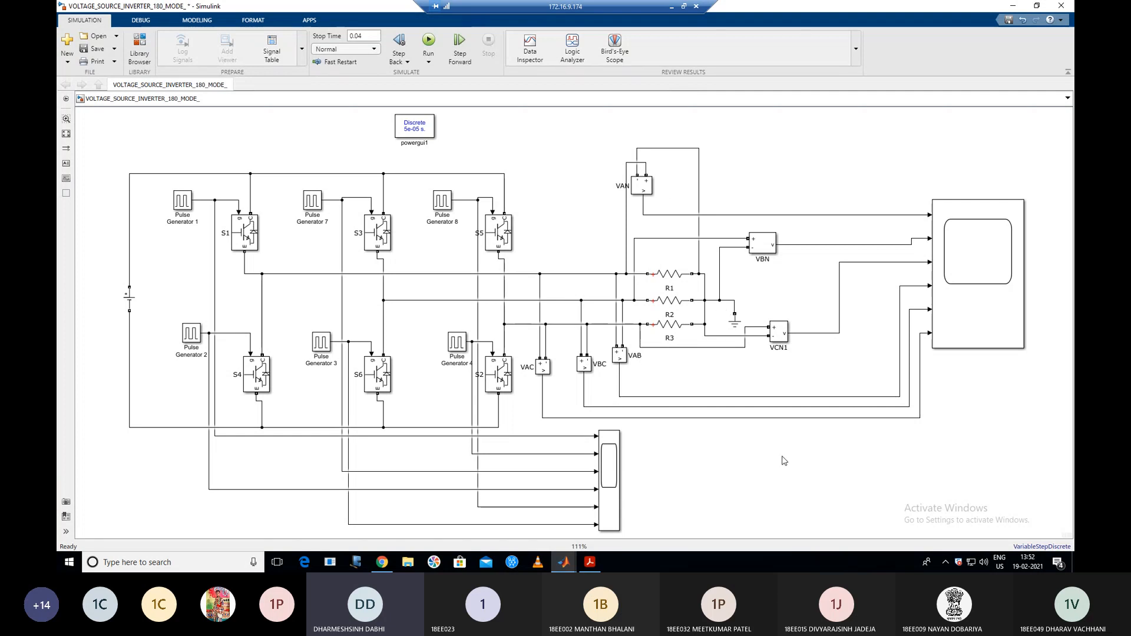
# Stop the paused simulation and run the inverter model again with the modified gate pulses.
pyautogui.click(429, 41)
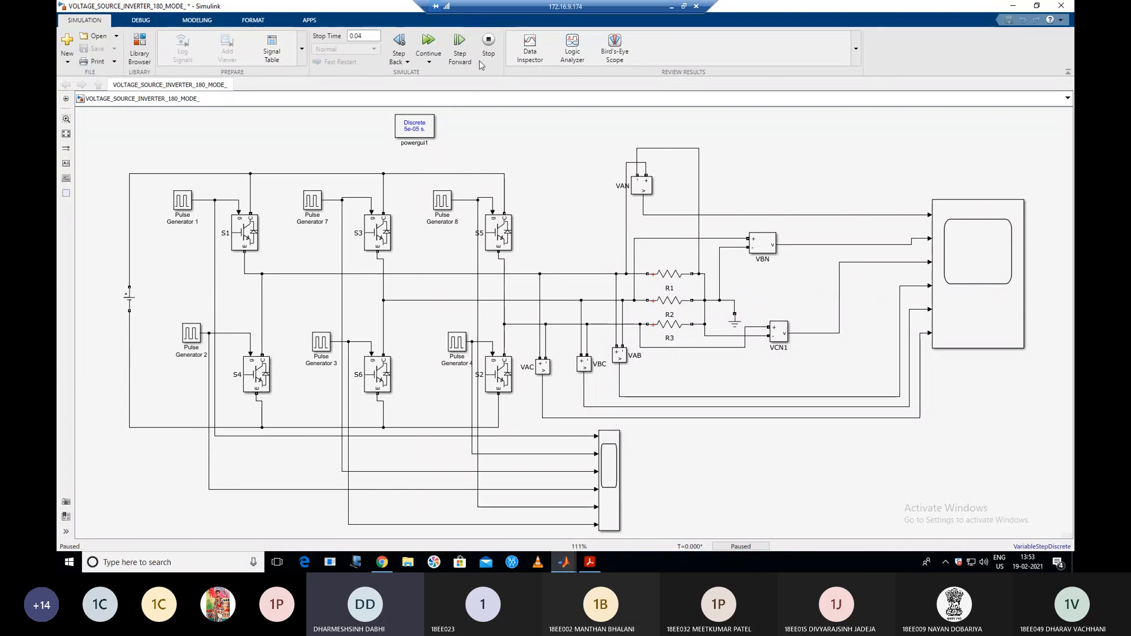
pyautogui.click(488, 42)
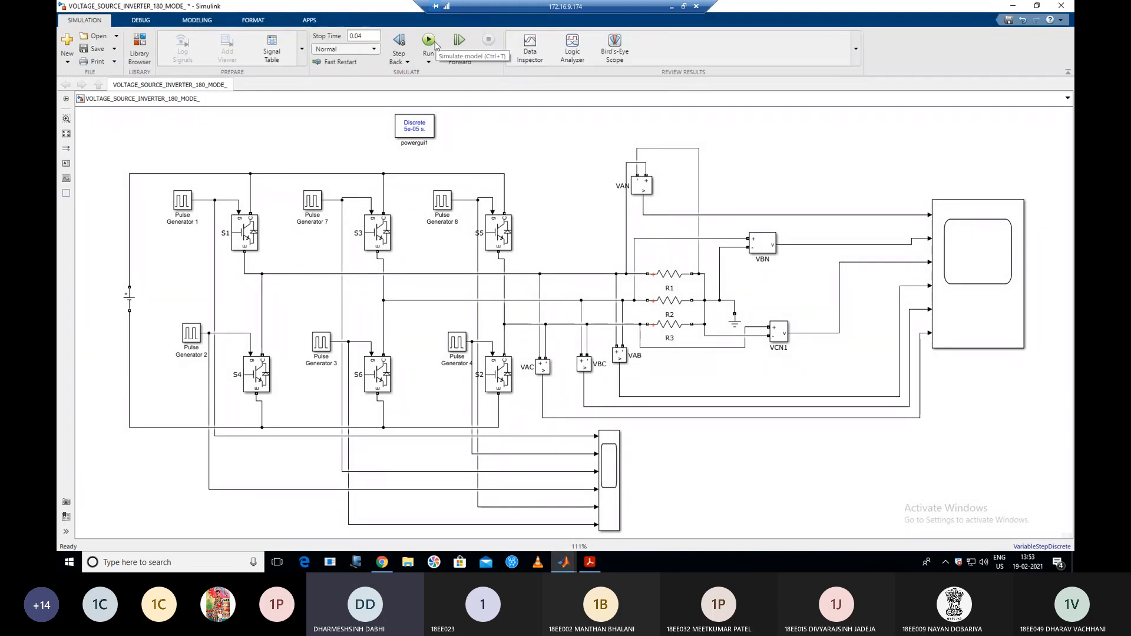
pyautogui.click(967, 217)
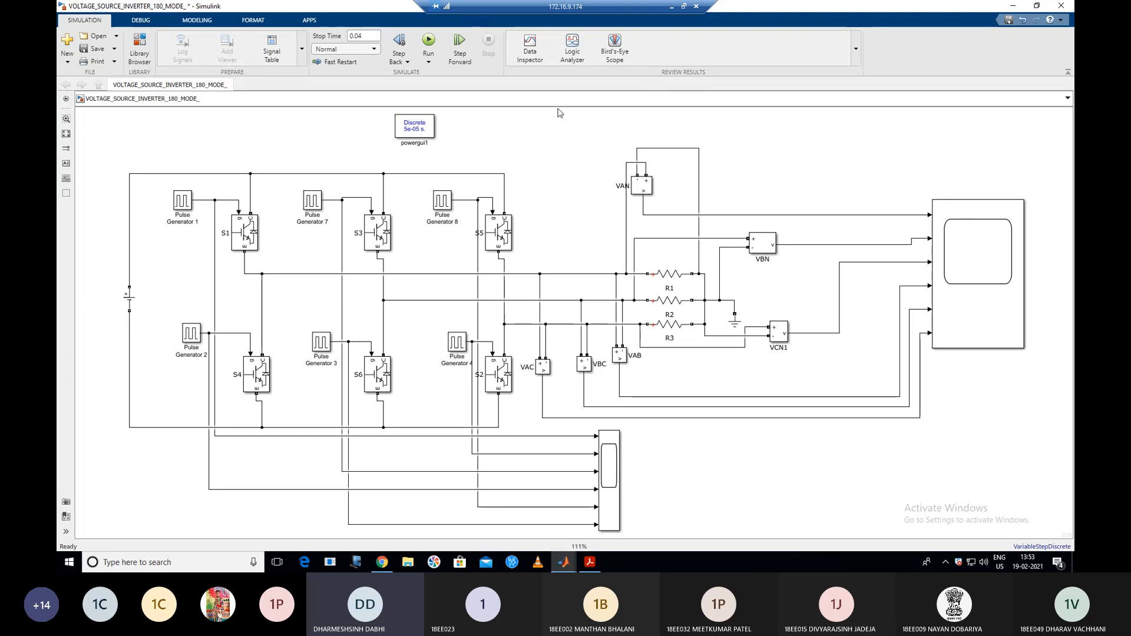
pyautogui.click(428, 41)
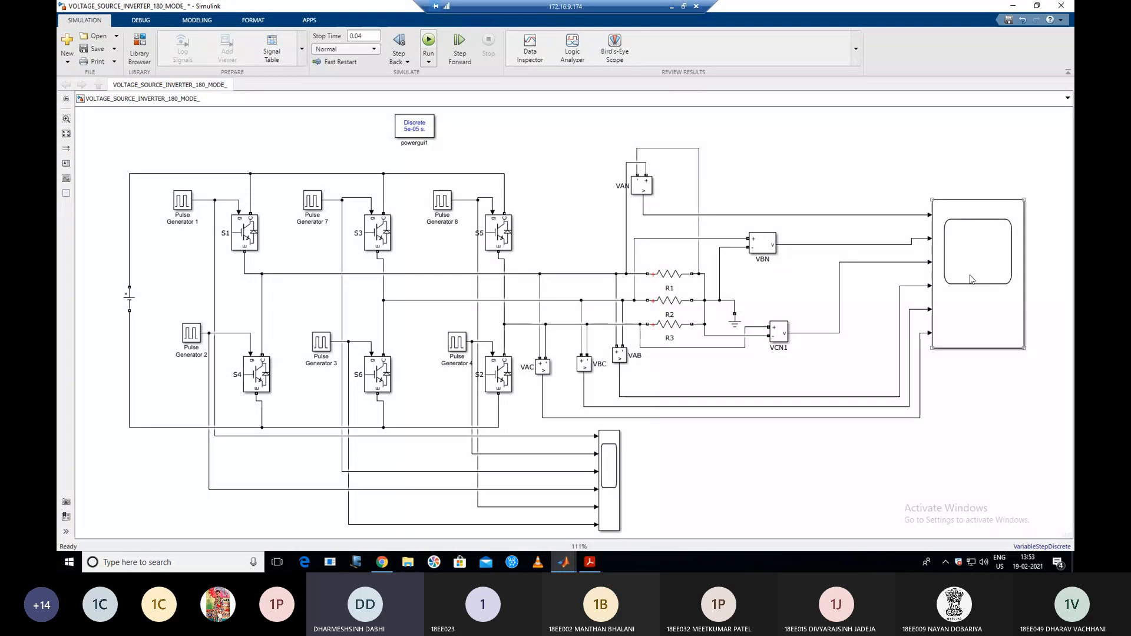
# Examine the phase and line voltage waveforms in the output scope with the axes scaled to fit the data.
pyautogui.doubleClick(971, 242)
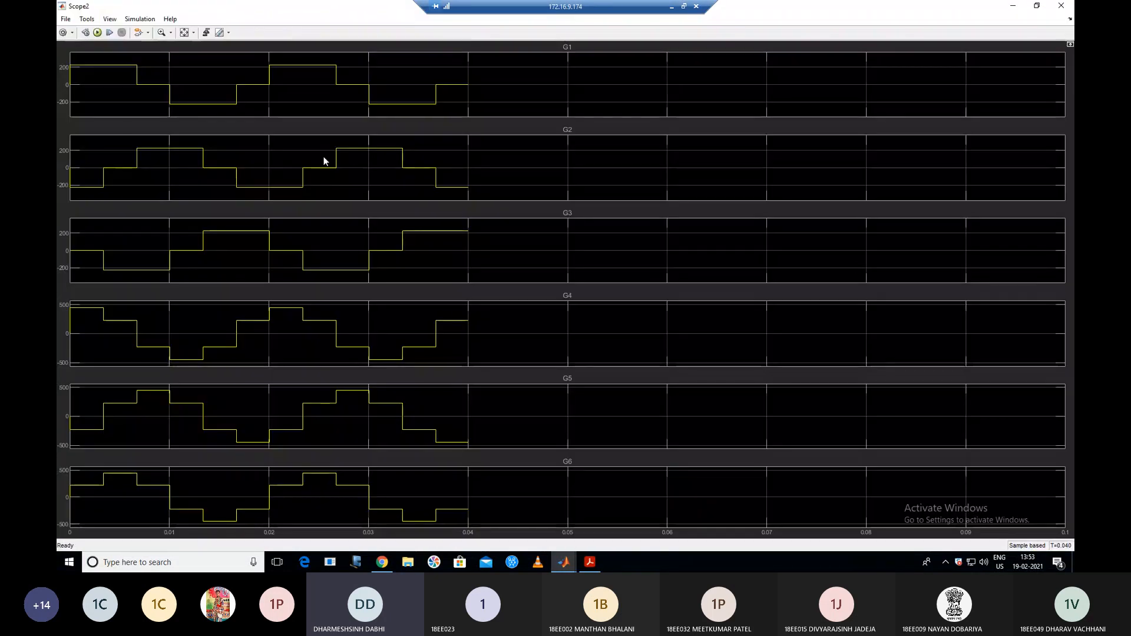
pyautogui.click(184, 33)
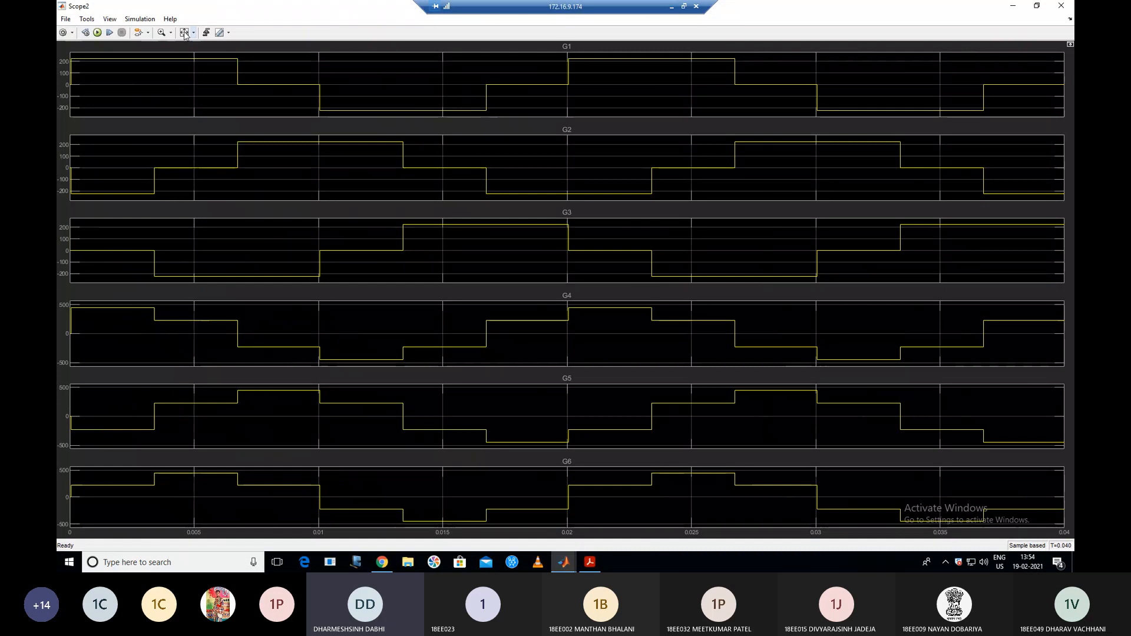
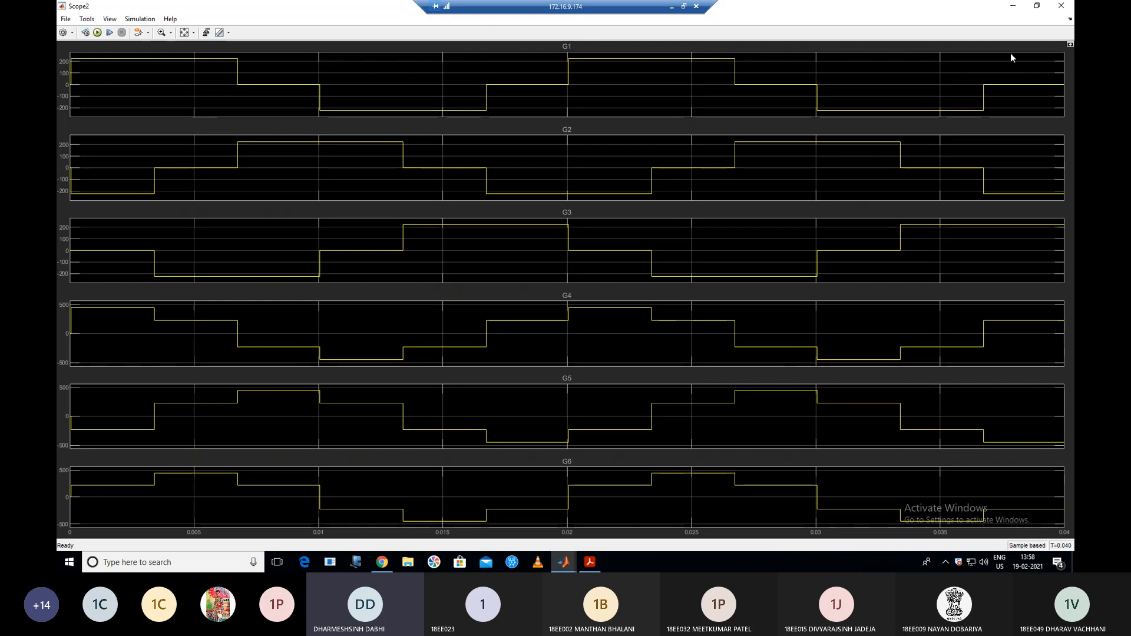
pyautogui.click(1013, 8)
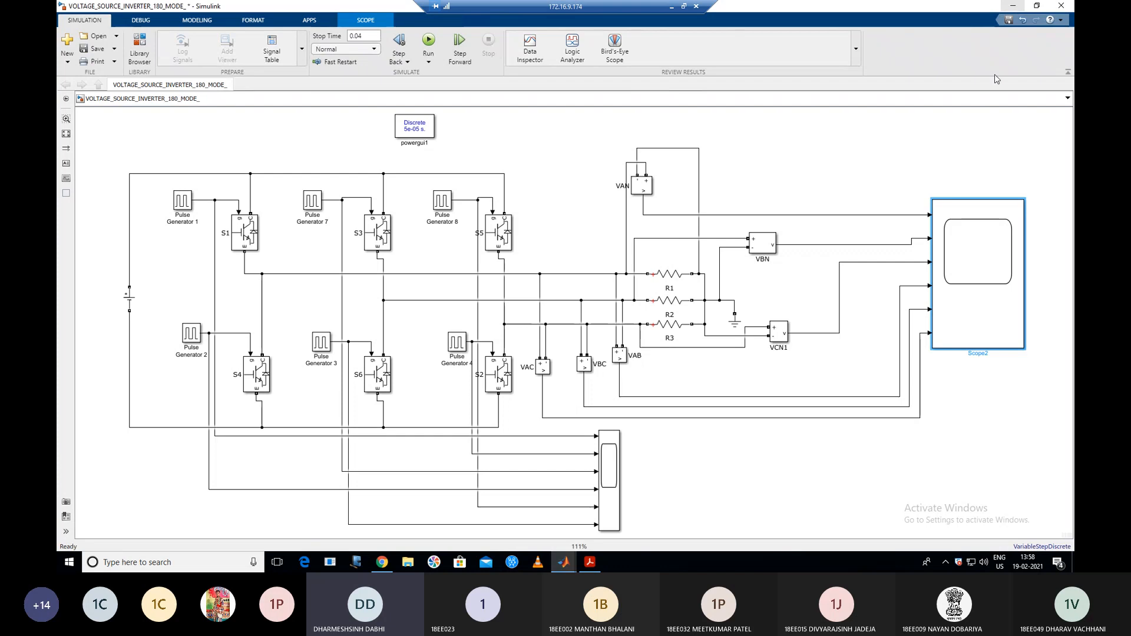
# Open the powergui FFT Analysis tool, refresh the ScopeData signals and display the harmonic spectrum of input 1.
pyautogui.doubleClick(420, 126)
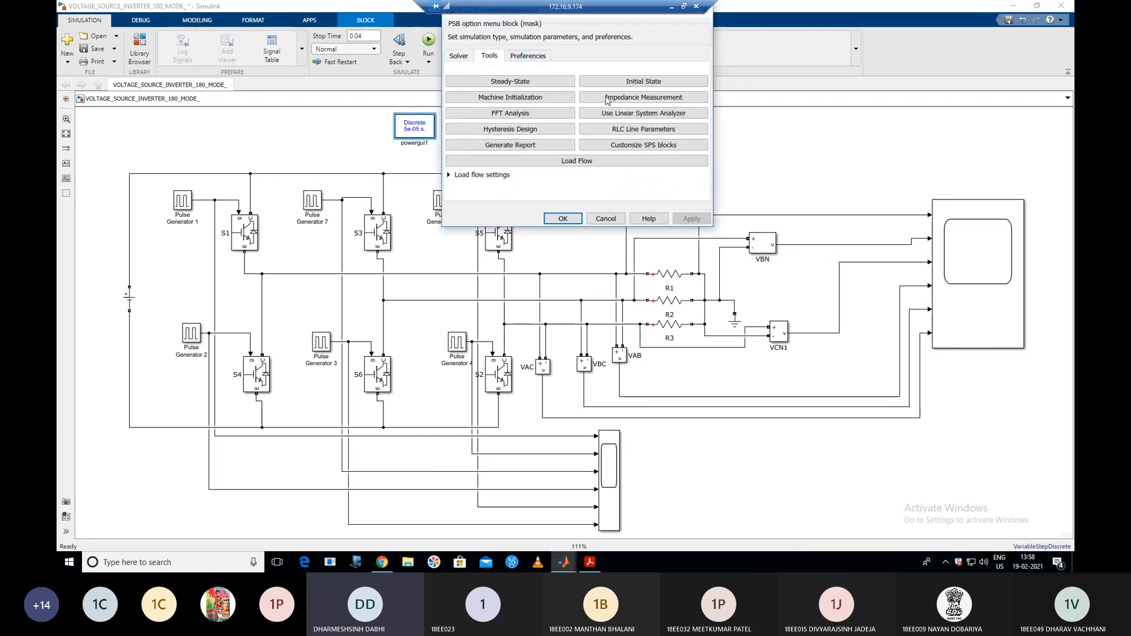
pyautogui.click(529, 114)
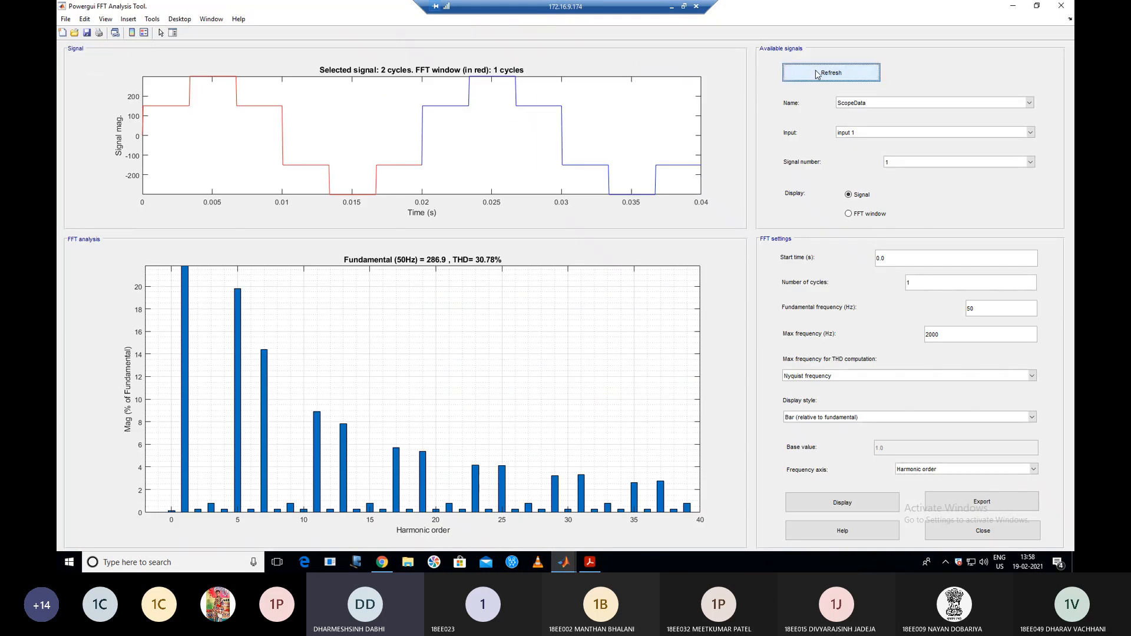
pyautogui.click(817, 74)
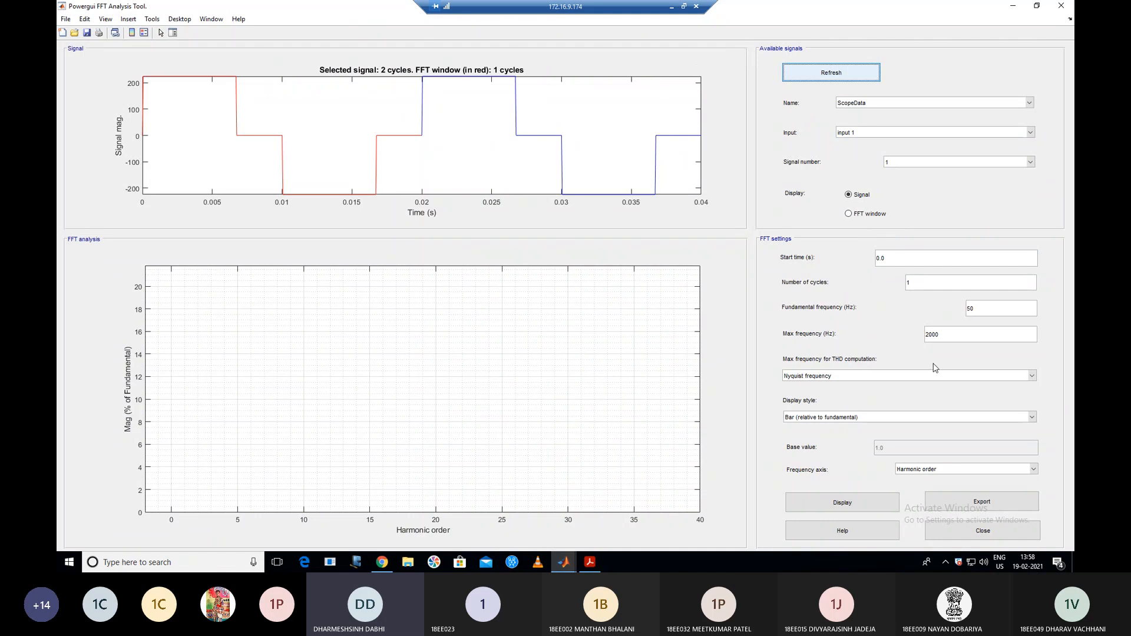
pyautogui.click(848, 509)
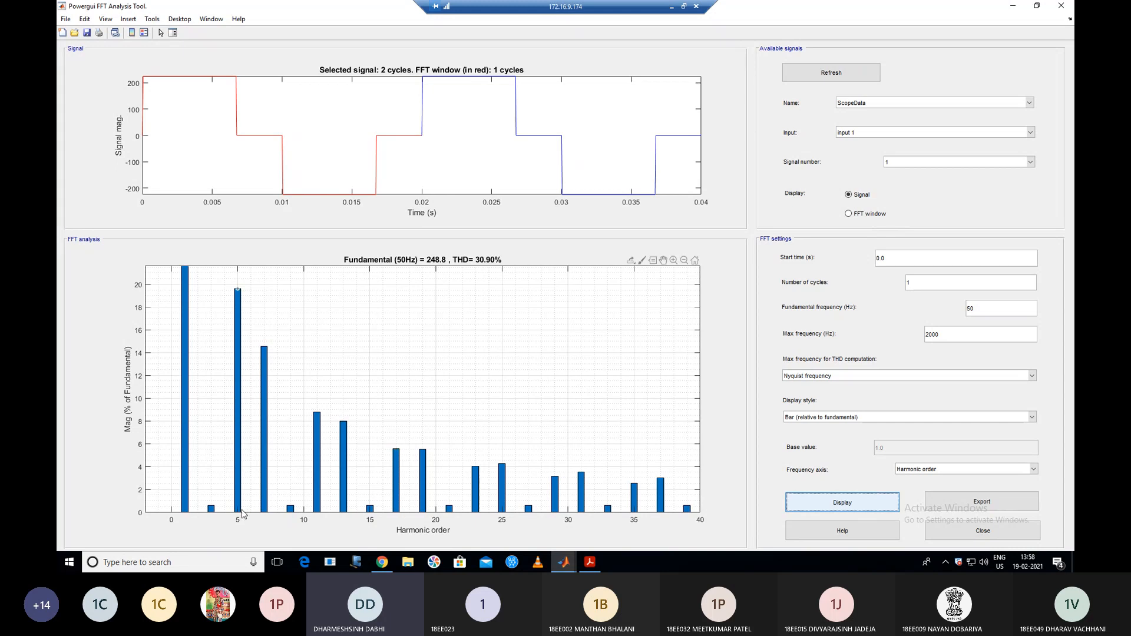
pyautogui.moveTo(242, 513)
# Switch the FFT analysis to input 4 of ScopeData and display its harmonic spectrum.
pyautogui.click(846, 135)
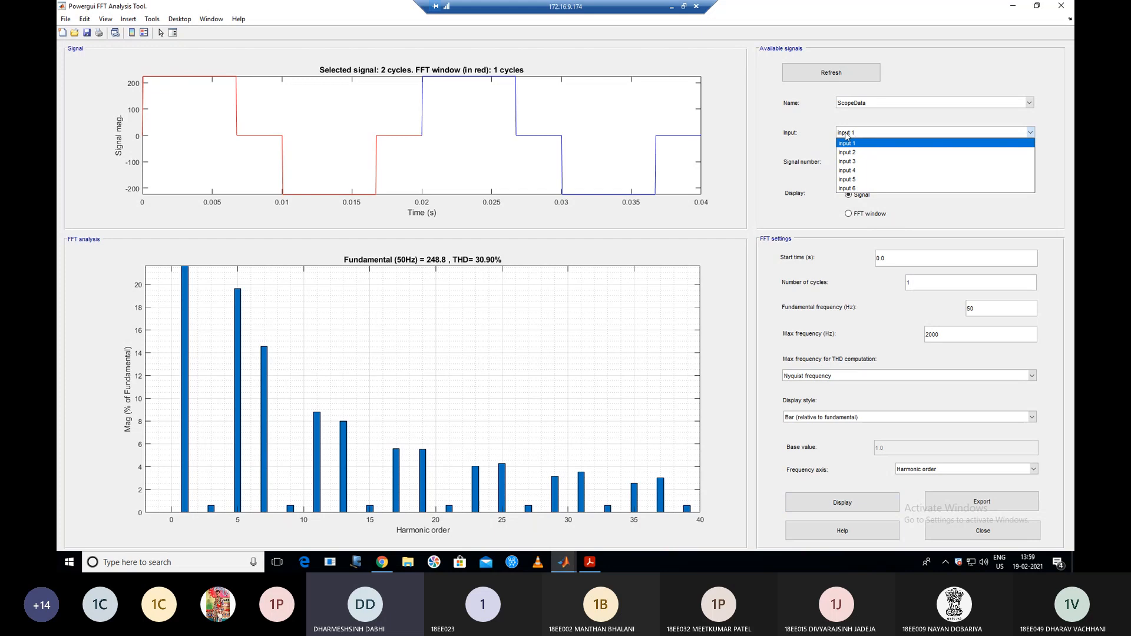
pyautogui.click(861, 171)
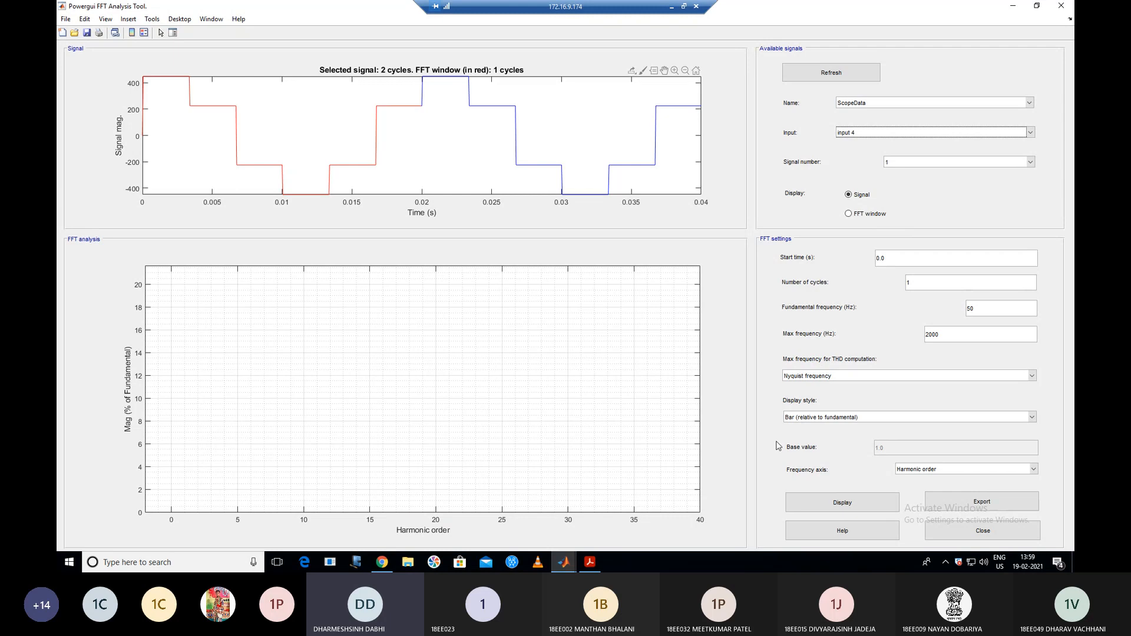
pyautogui.click(832, 505)
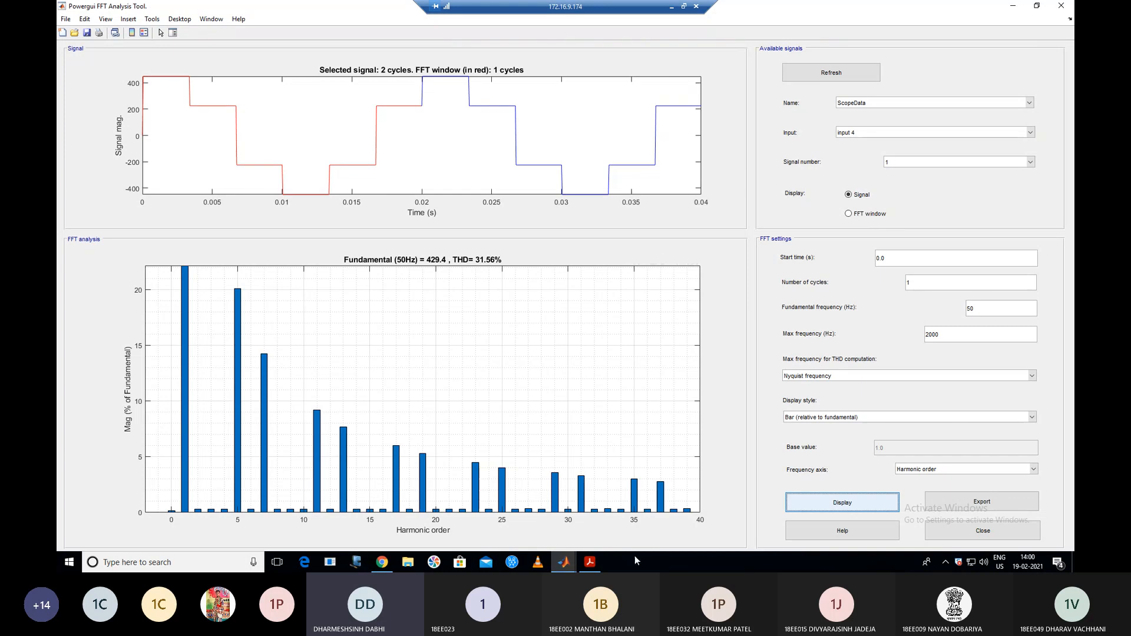
# Switch to the power electronics textbook in Adobe Reader and examine the three-phase 180-degree and 120-degree mode VSI theory, conduction tables and voltage waveforms.
pyautogui.click(671, 7)
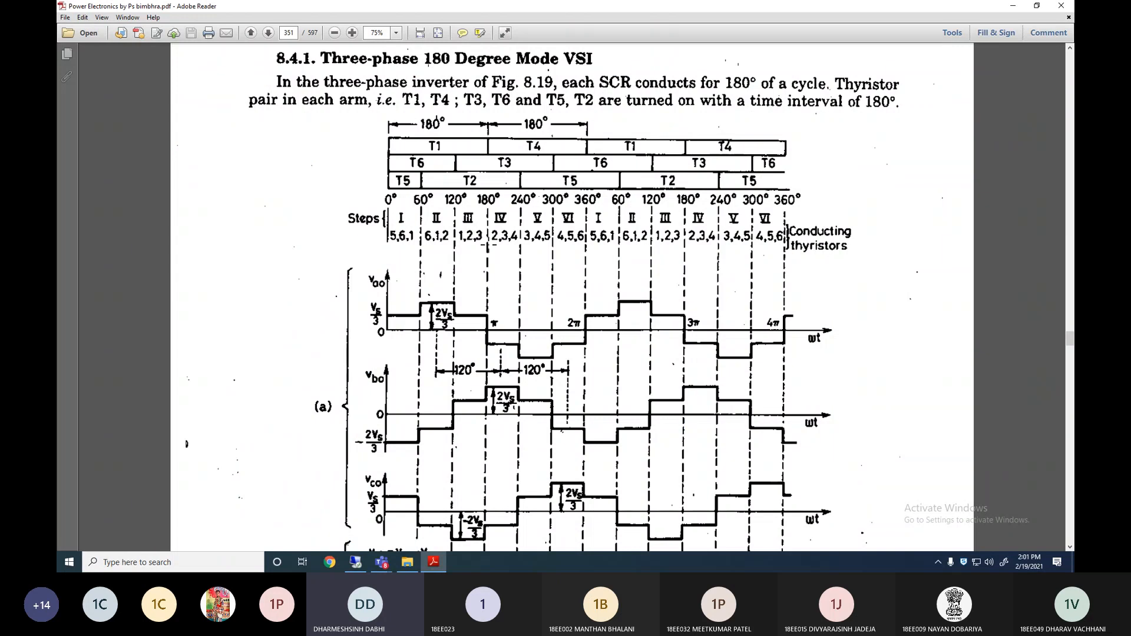
pyautogui.scroll(10, 484, 278)
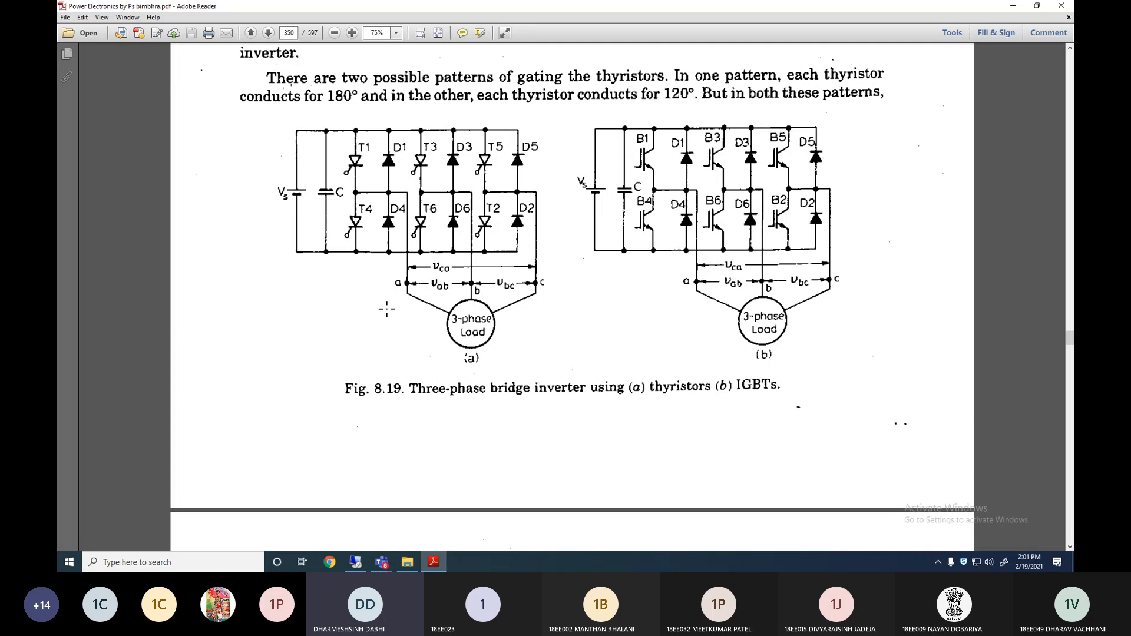
pyautogui.scroll(-15, 386, 309)
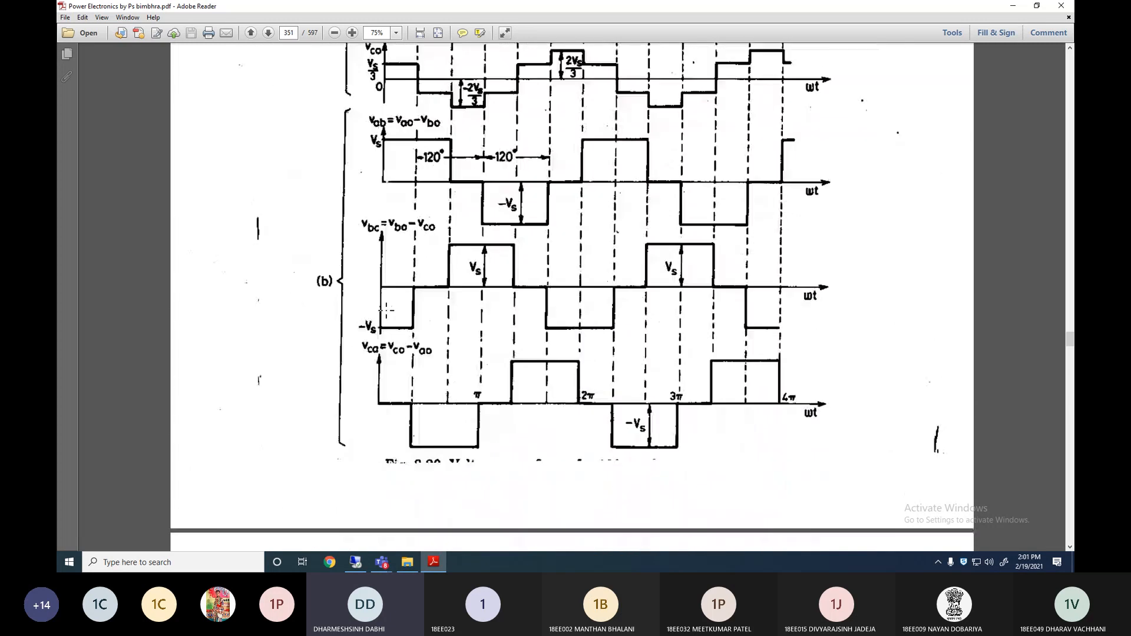
pyautogui.scroll(-10, 387, 310)
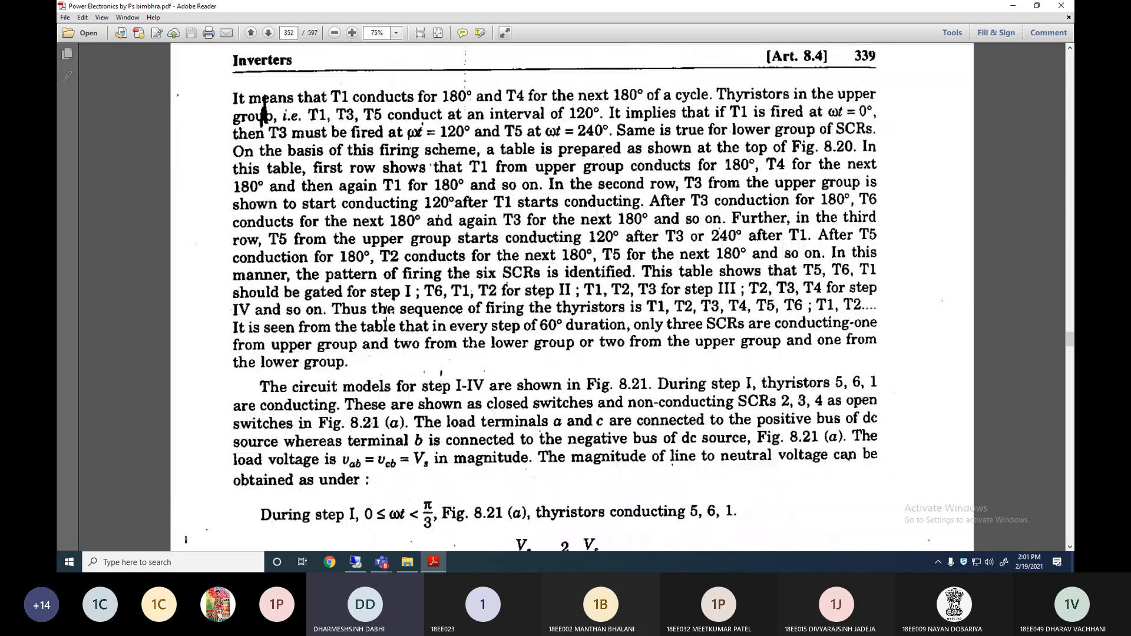
pyautogui.scroll(-4, 263, 109)
pyautogui.scroll(-20, 863, 428)
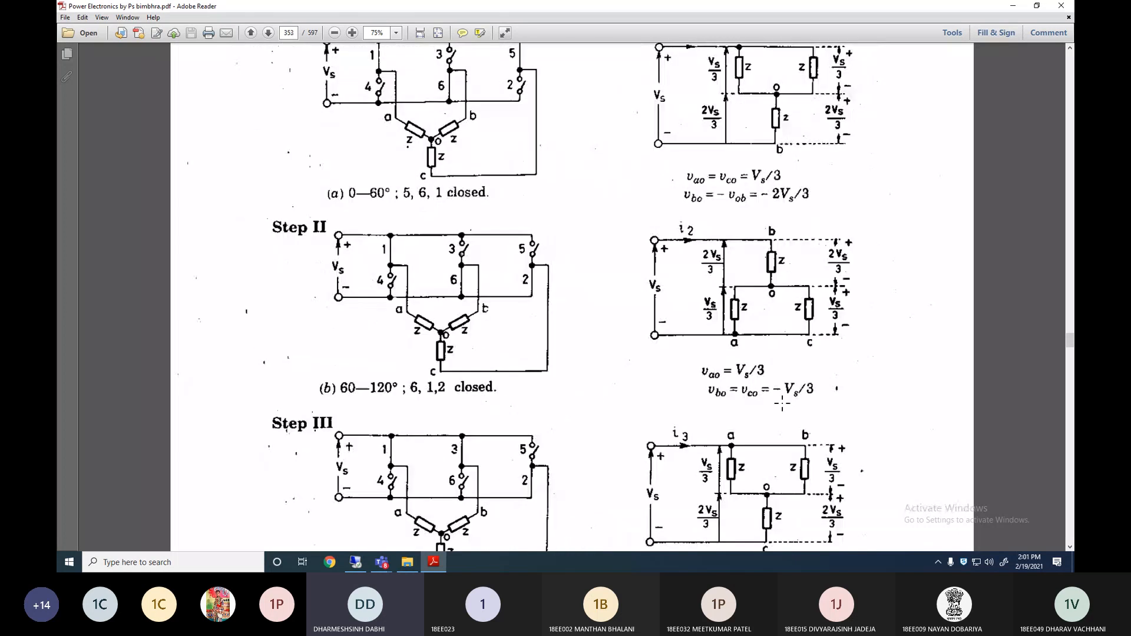
pyautogui.scroll(-6, 709, 389)
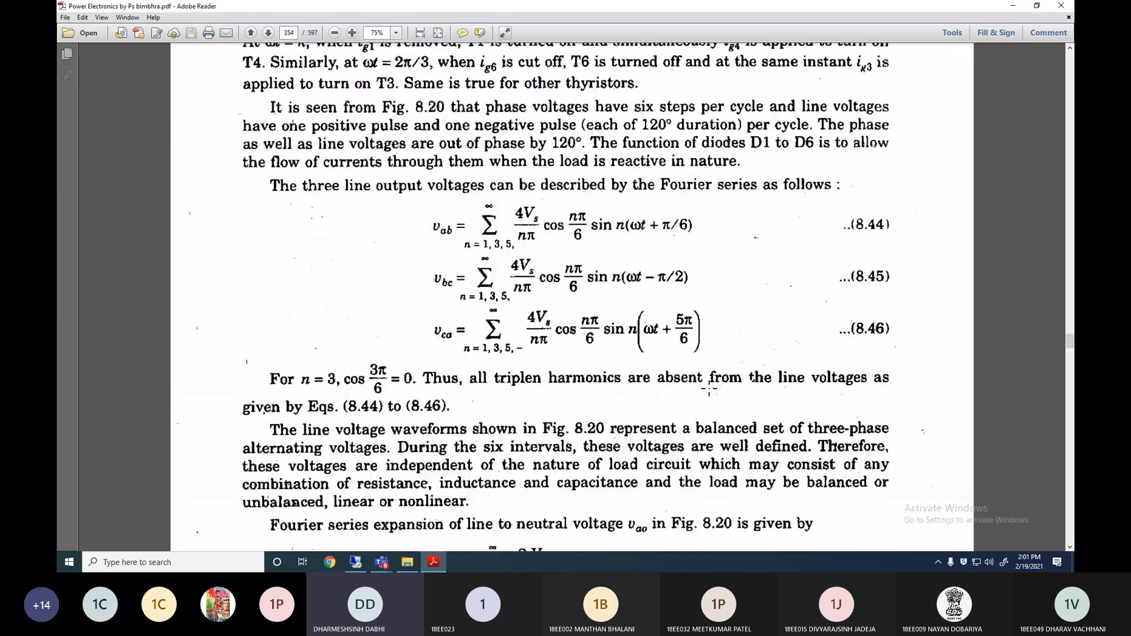
pyautogui.scroll(-20, 709, 388)
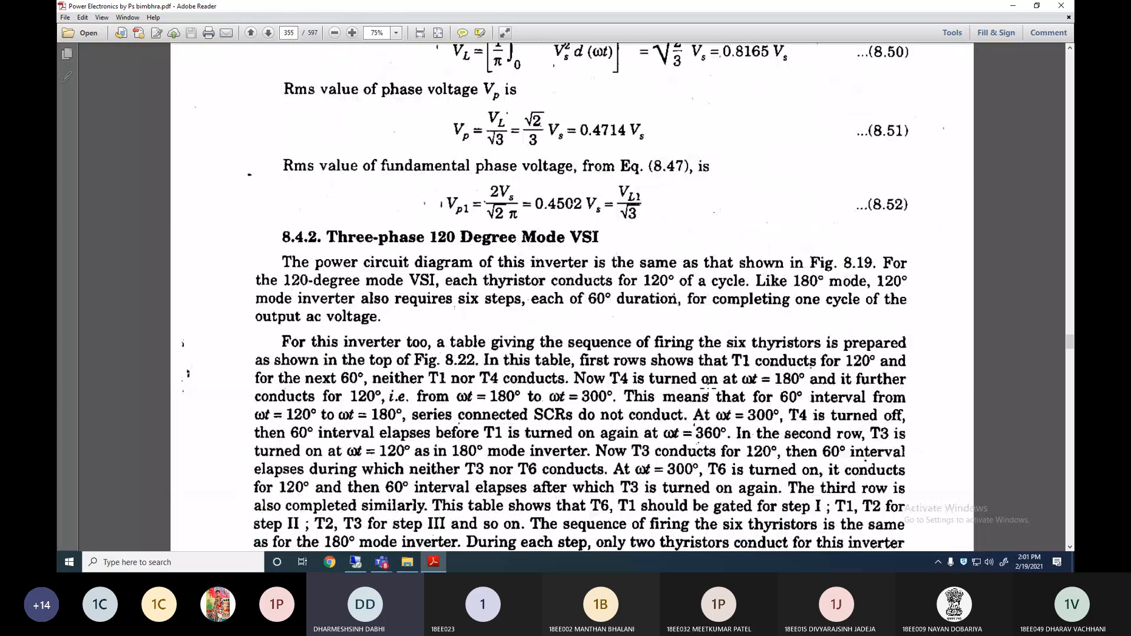
pyautogui.scroll(-10, 709, 389)
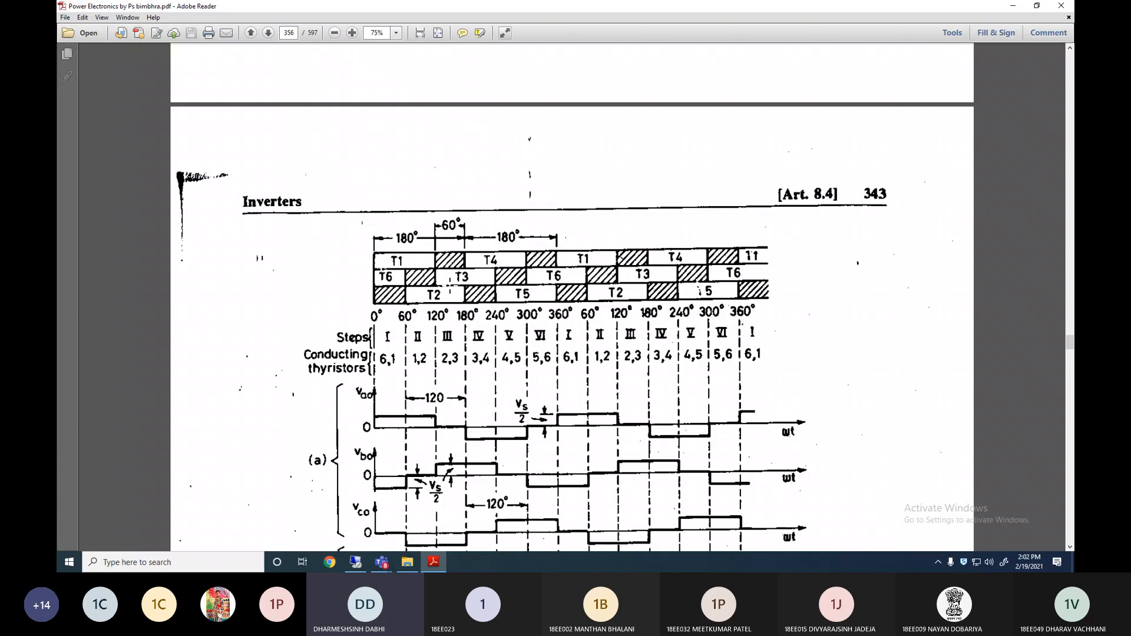
pyautogui.scroll(-1, 450, 279)
pyautogui.scroll(-1, 447, 286)
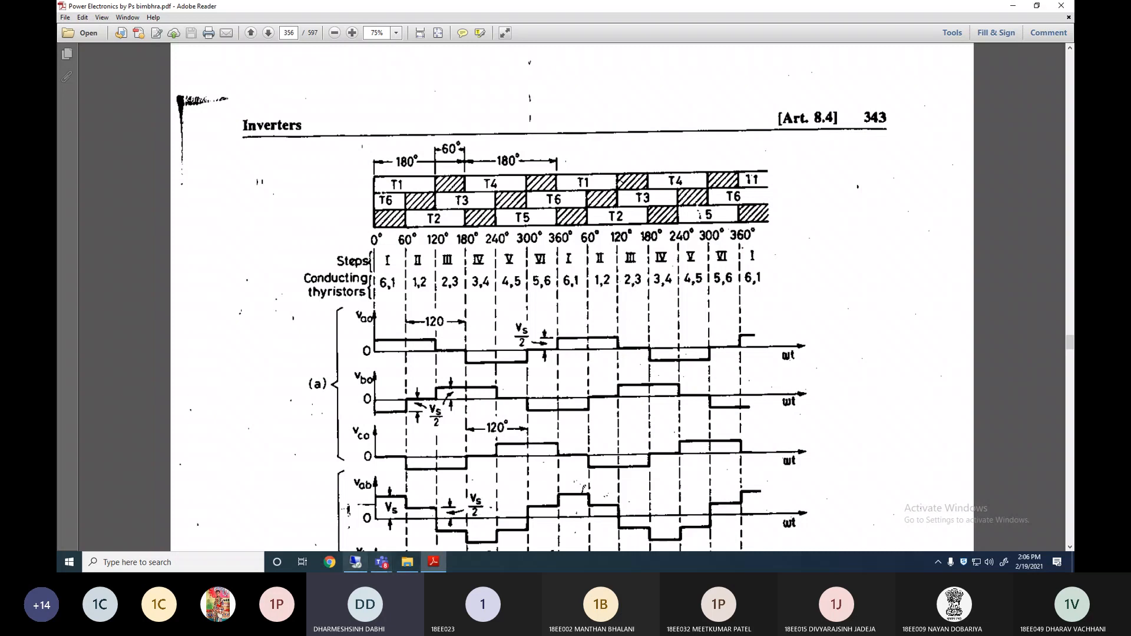
# Return to the Simulink inverter model in the remote session and review Pulse Generator 1's period, pulse width and phase delay parameters.
pyautogui.click(355, 562)
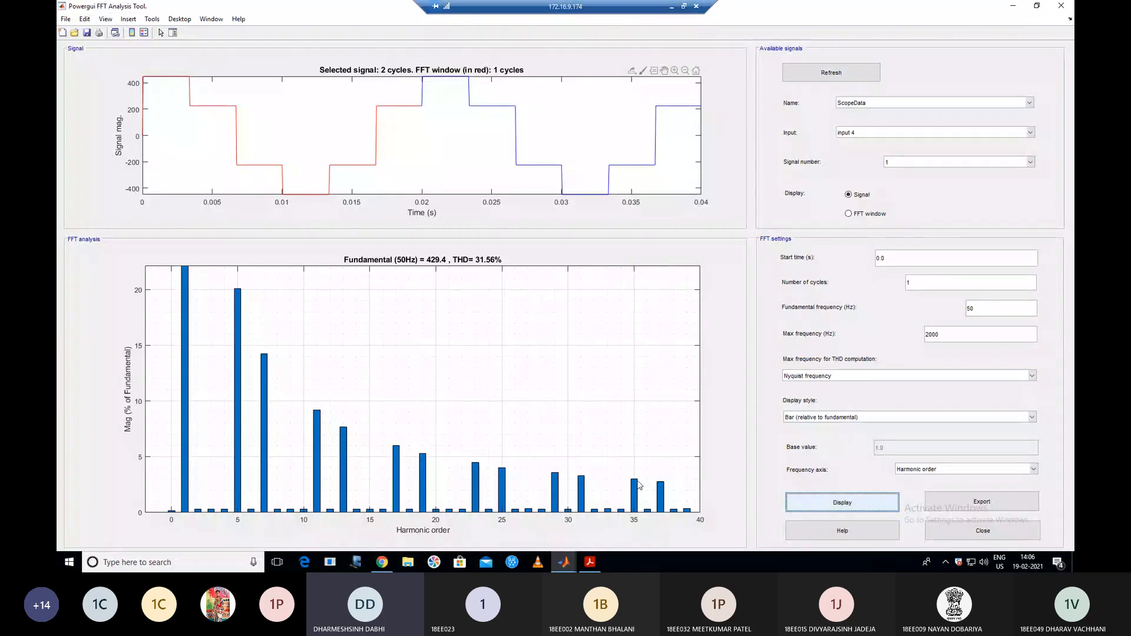
pyautogui.click(571, 566)
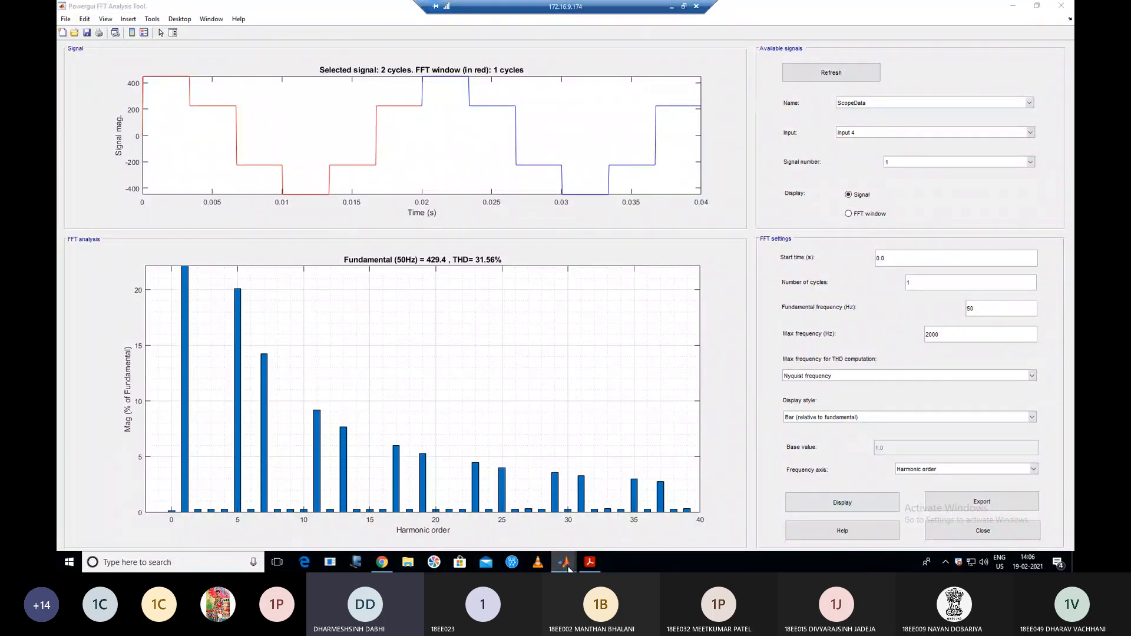
pyautogui.moveTo(563, 569)
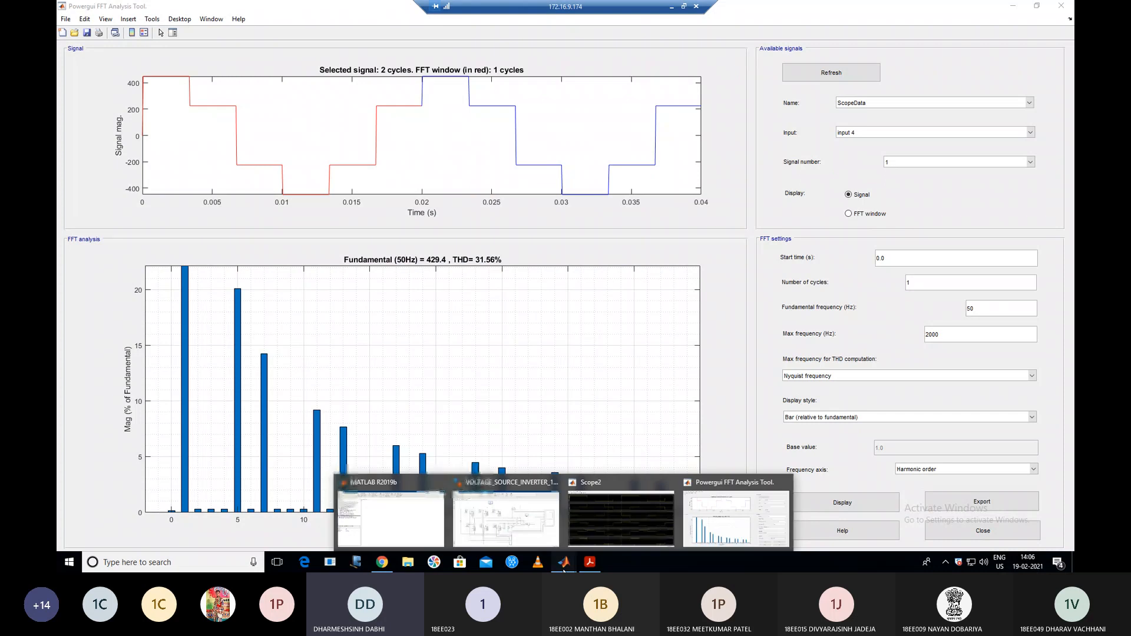
pyautogui.click(521, 533)
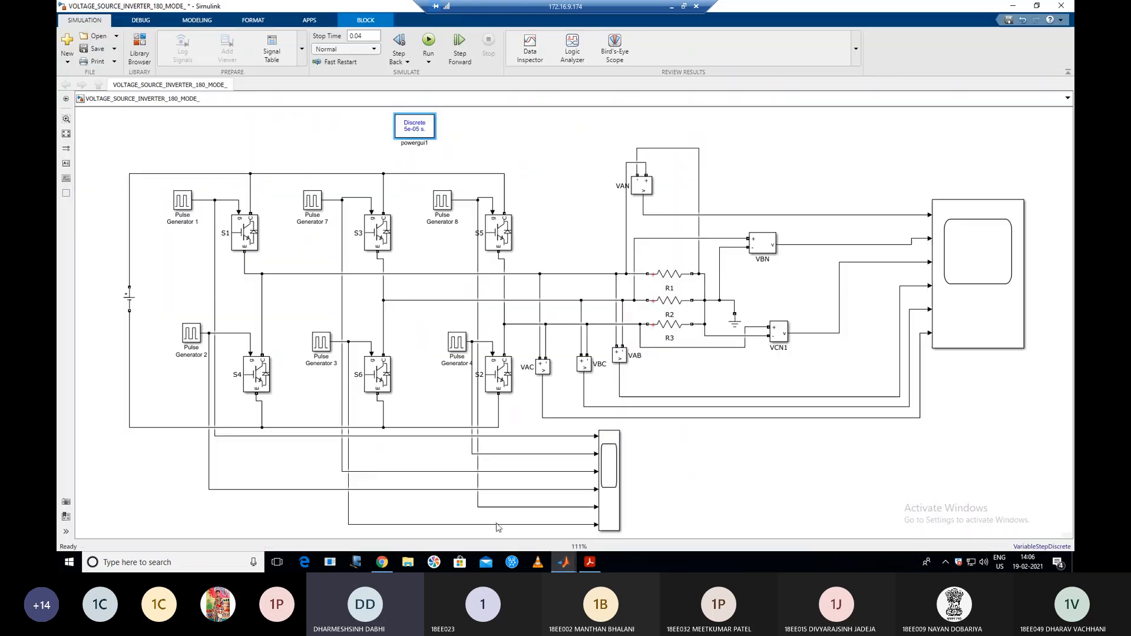
pyautogui.click(183, 204)
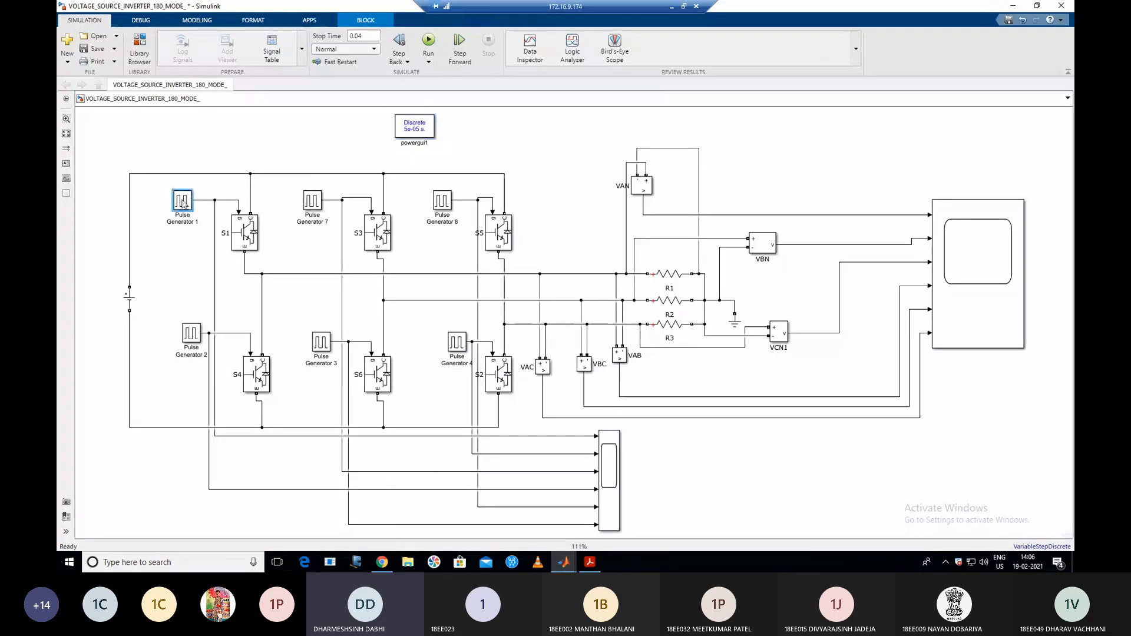
pyautogui.doubleClick(183, 204)
pyautogui.click(219, 294)
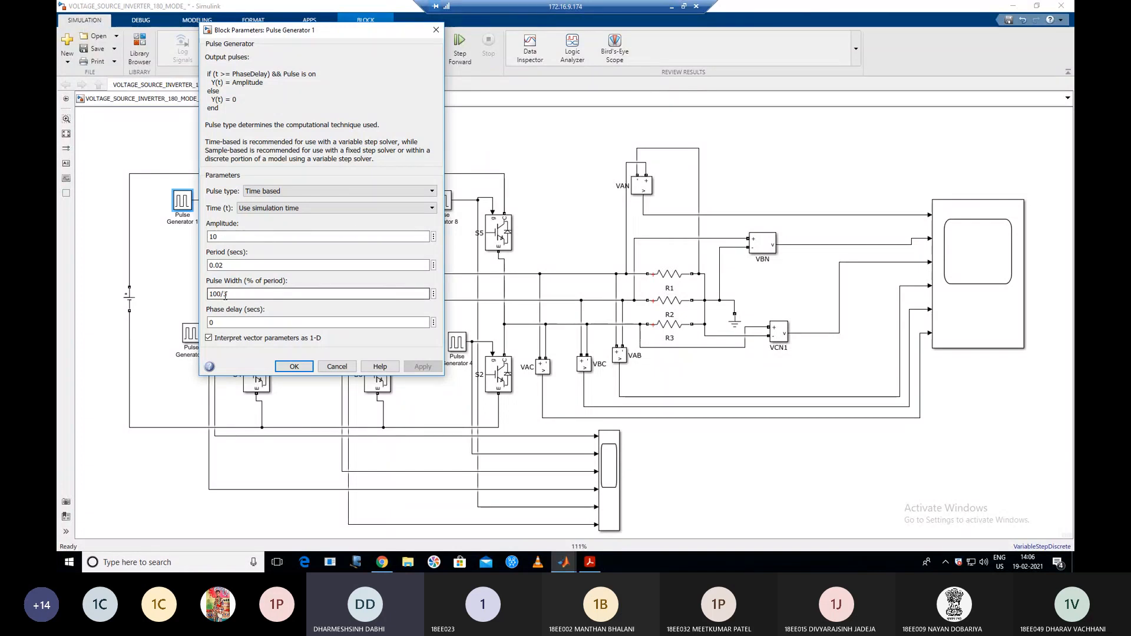
pyautogui.click(225, 322)
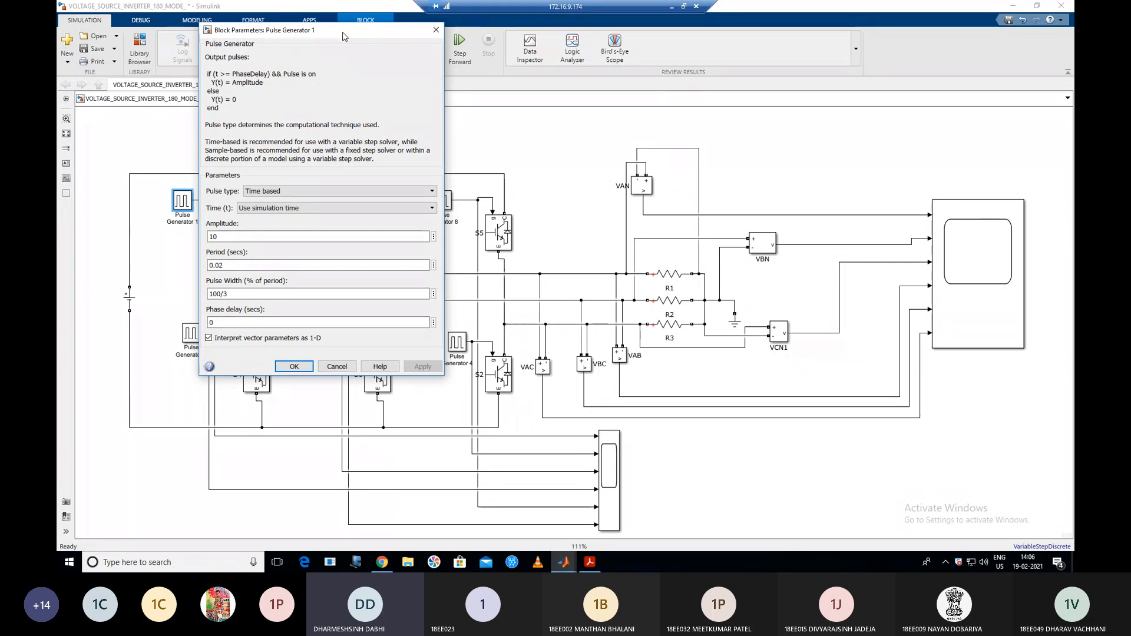
pyautogui.moveTo(344, 37); pyautogui.dragTo(616, 148)
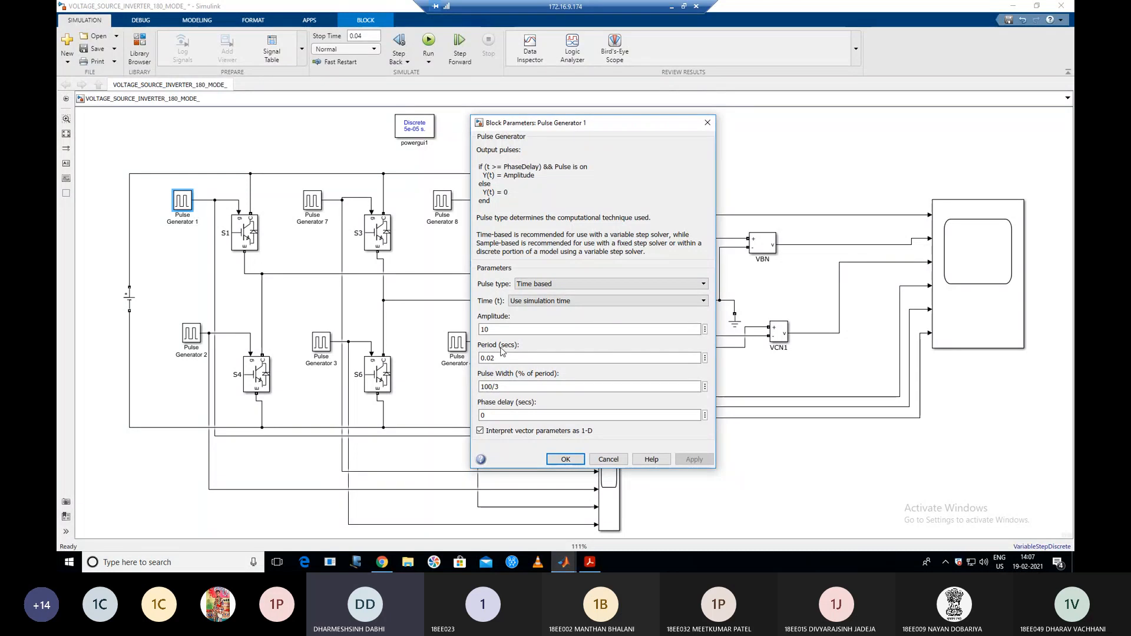
pyautogui.click(566, 459)
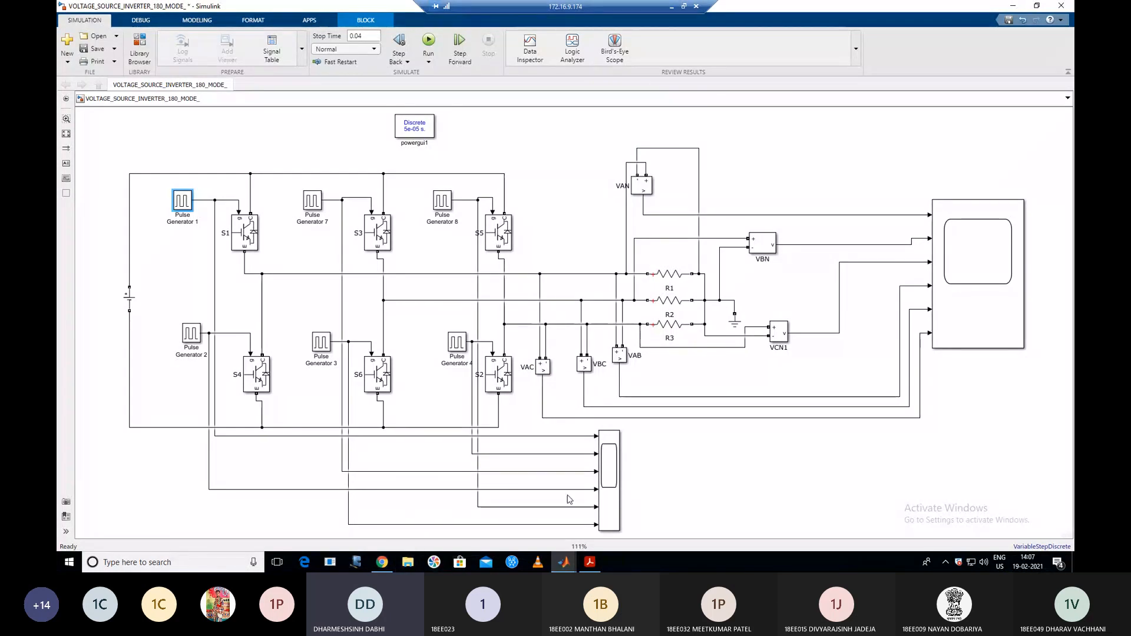
pyautogui.click(671, 6)
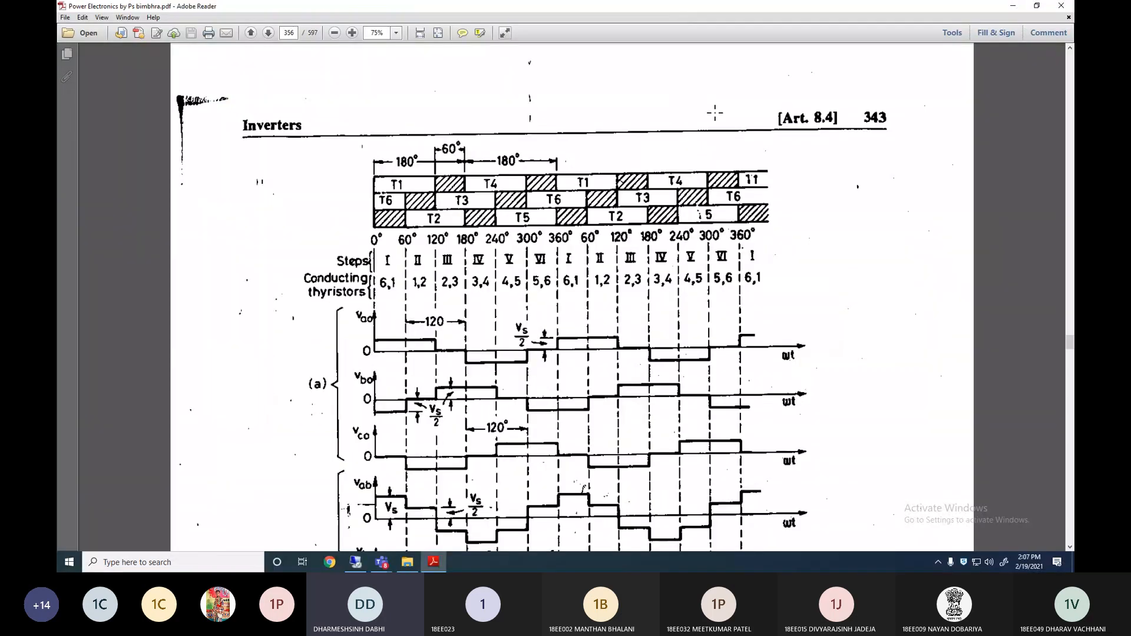
pyautogui.click(356, 562)
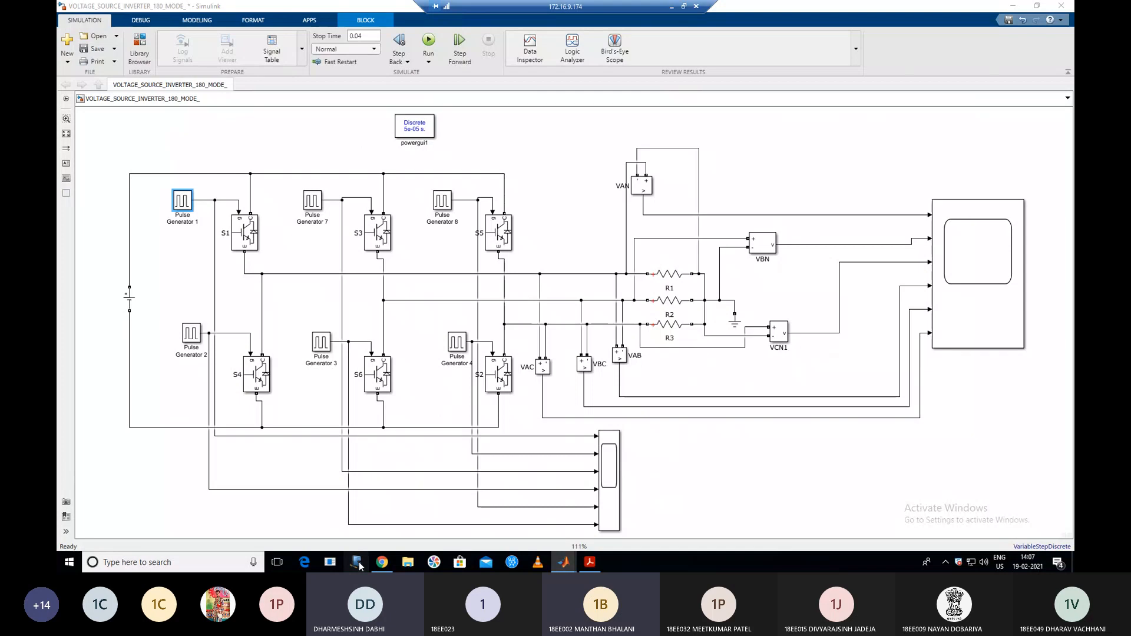
pyautogui.click(671, 6)
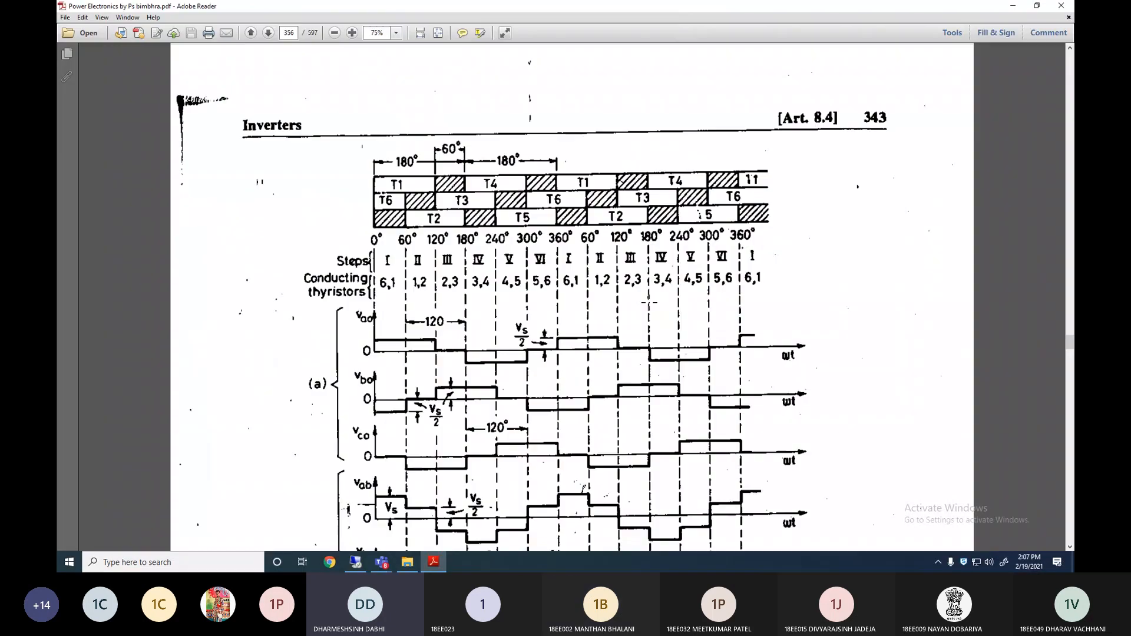
# Switch to the Microsoft Teams meeting window and open its additional meeting actions.
pyautogui.click(383, 563)
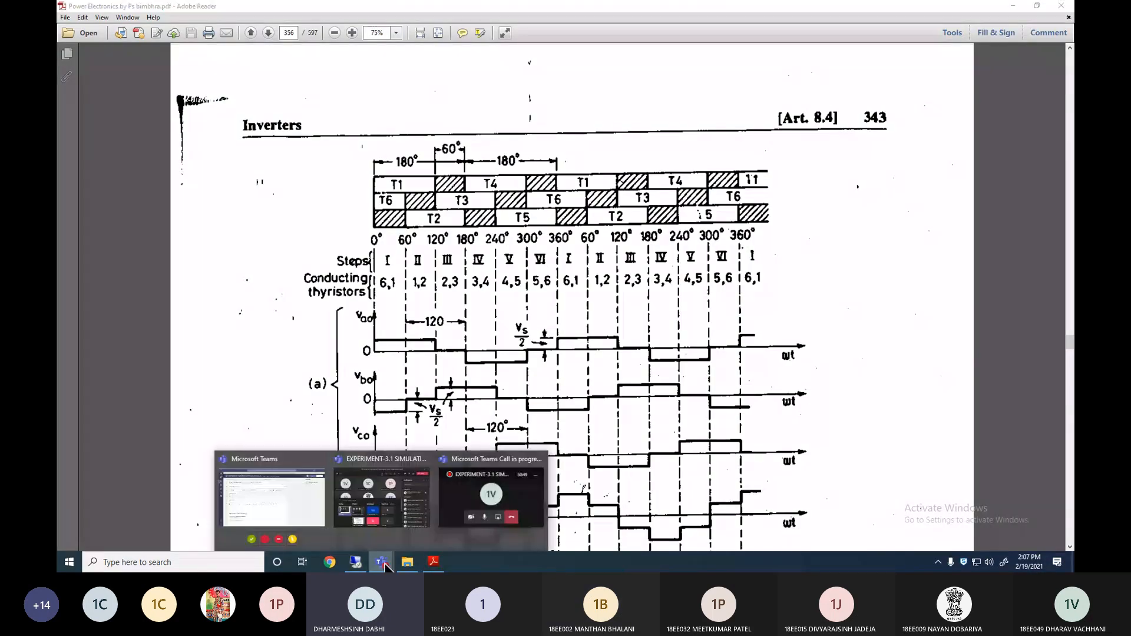
pyautogui.click(491, 497)
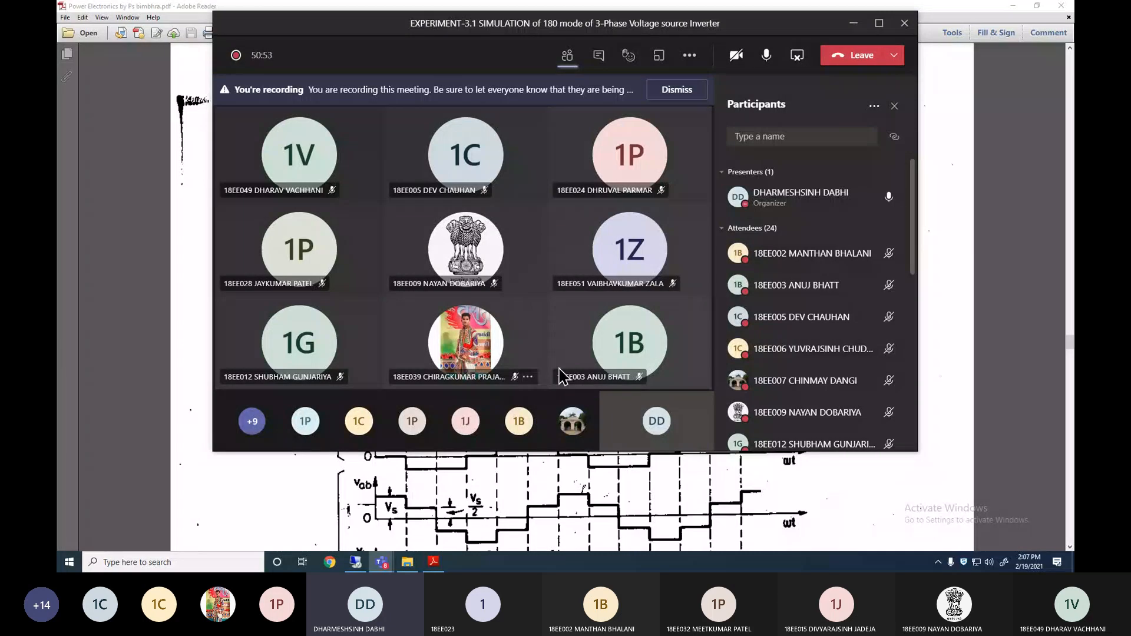
pyautogui.moveTo(613, 327)
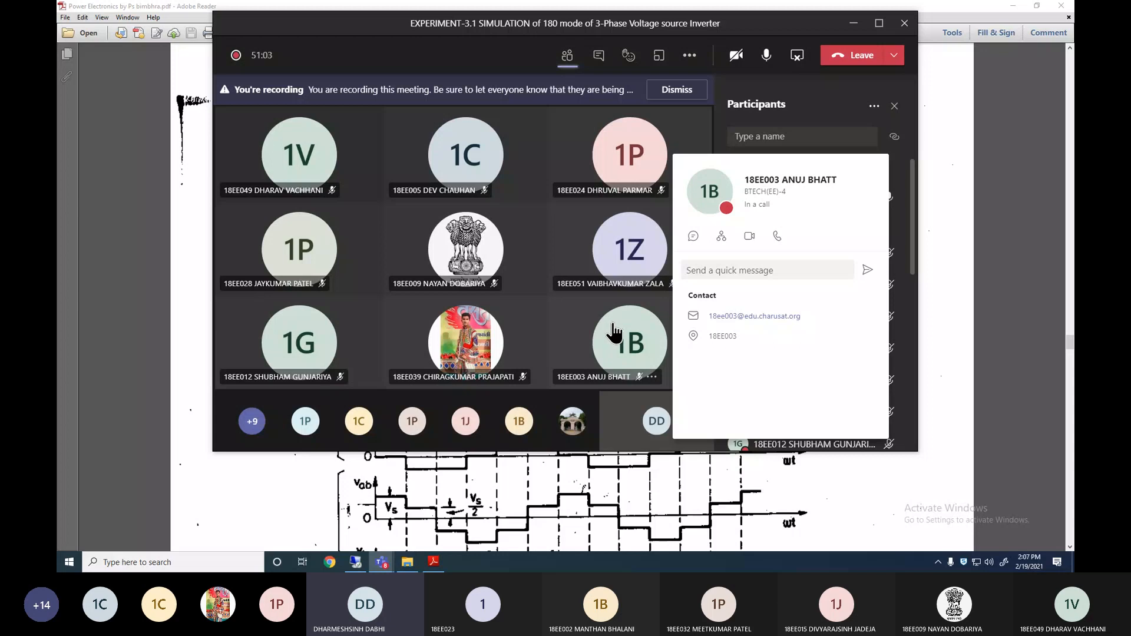
pyautogui.click(691, 57)
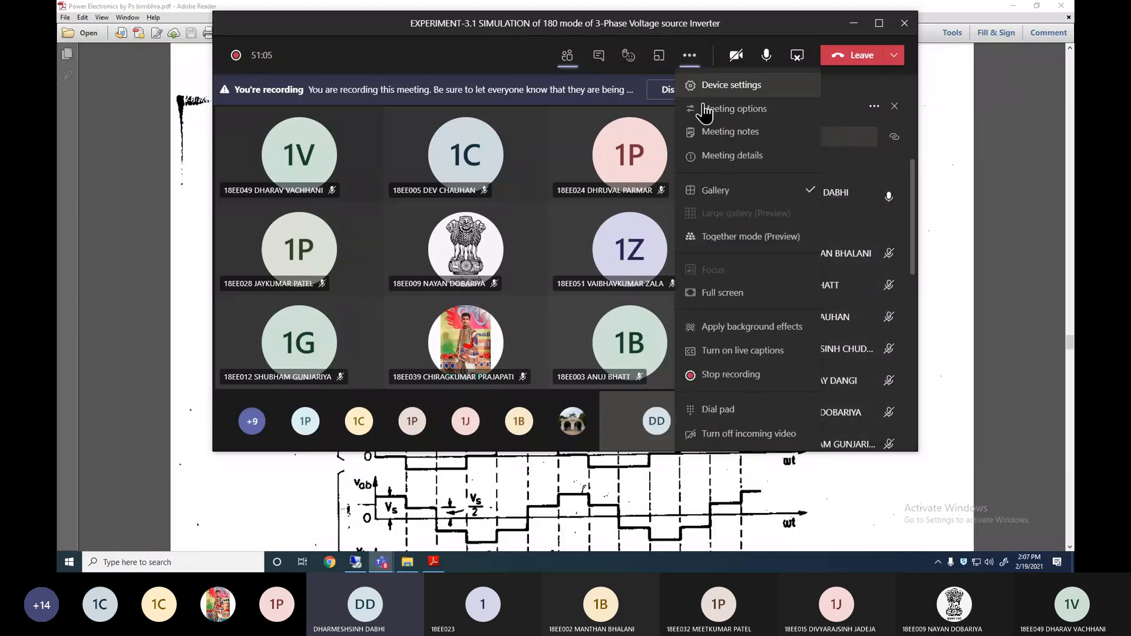